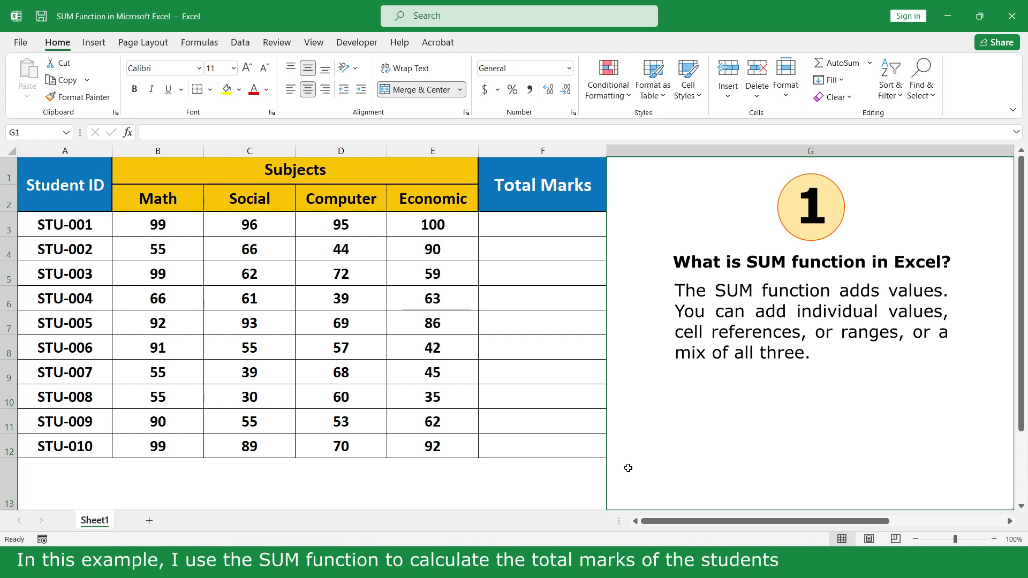
Enter =SUM(B3:E3) in F3 to total student STU-001's four subject marks.
{"action": "left_click", "coordinate": [567, 224]}
{"action": "type", "text": "=su"}
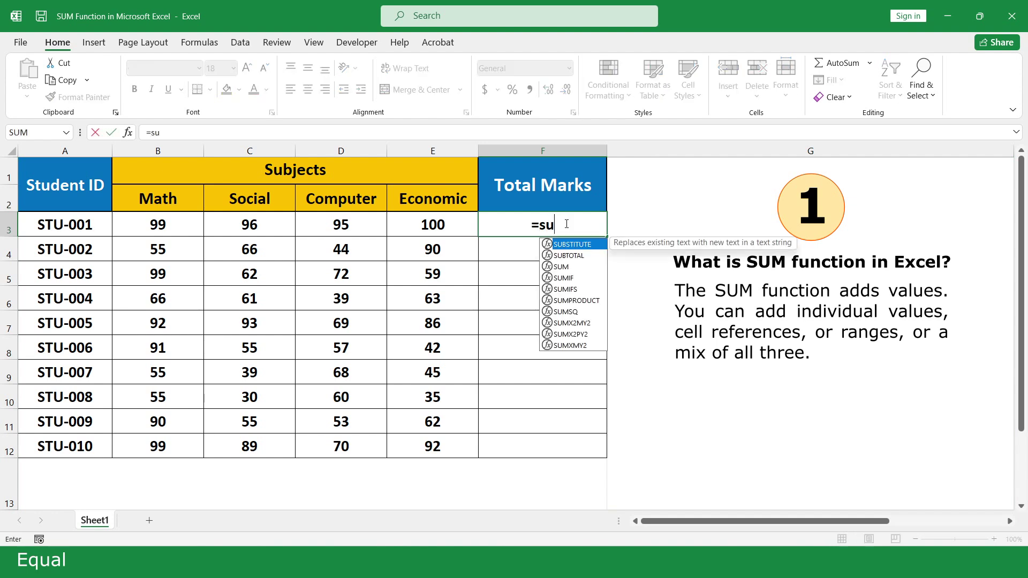
{"action": "double_click", "coordinate": [561, 267]}
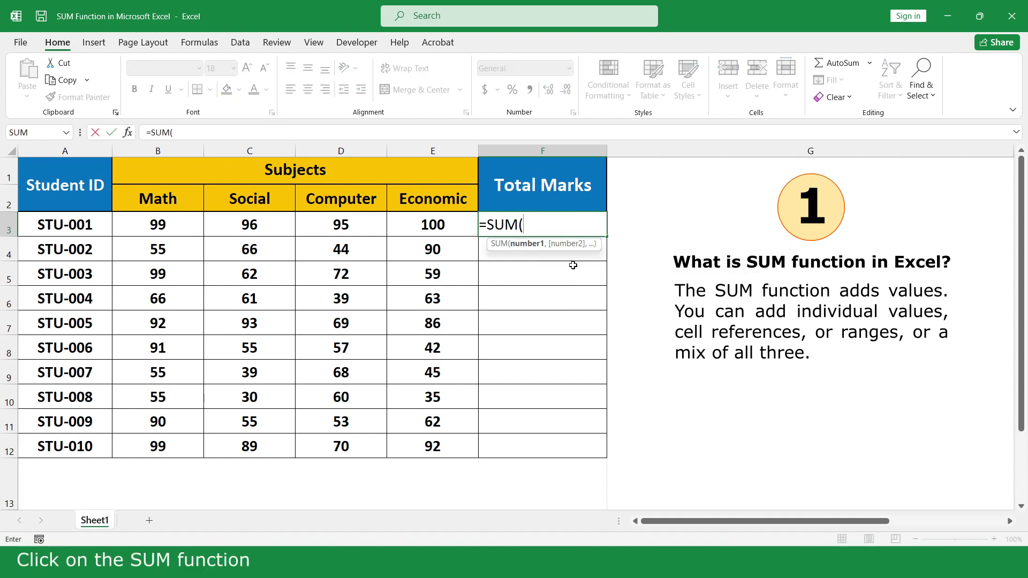
{"action": "left_click_drag", "start_coordinate": [451, 225], "coordinate": [173, 224]}
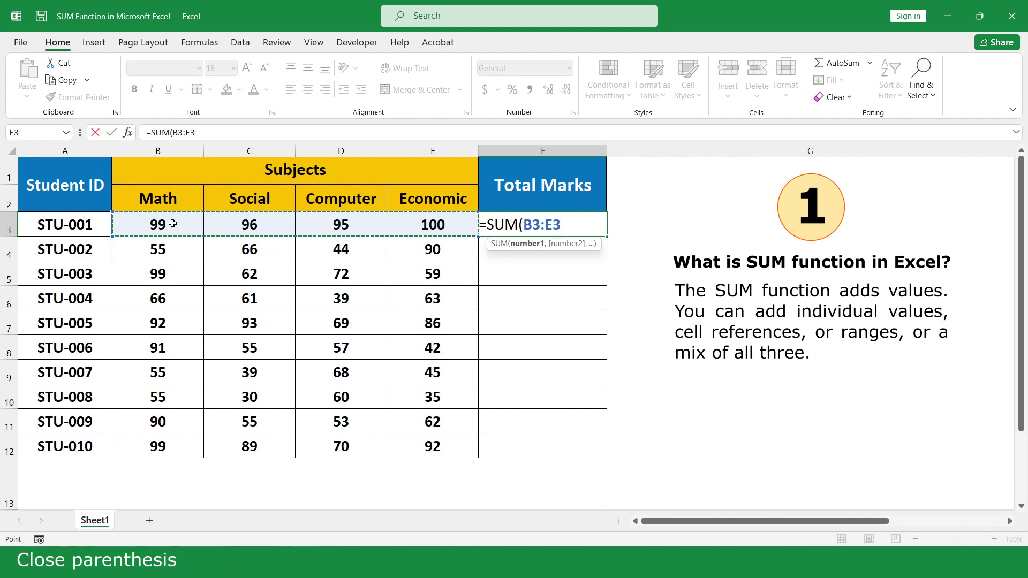
{"action": "type", "text": ")"}
{"action": "key", "text": "Return"}
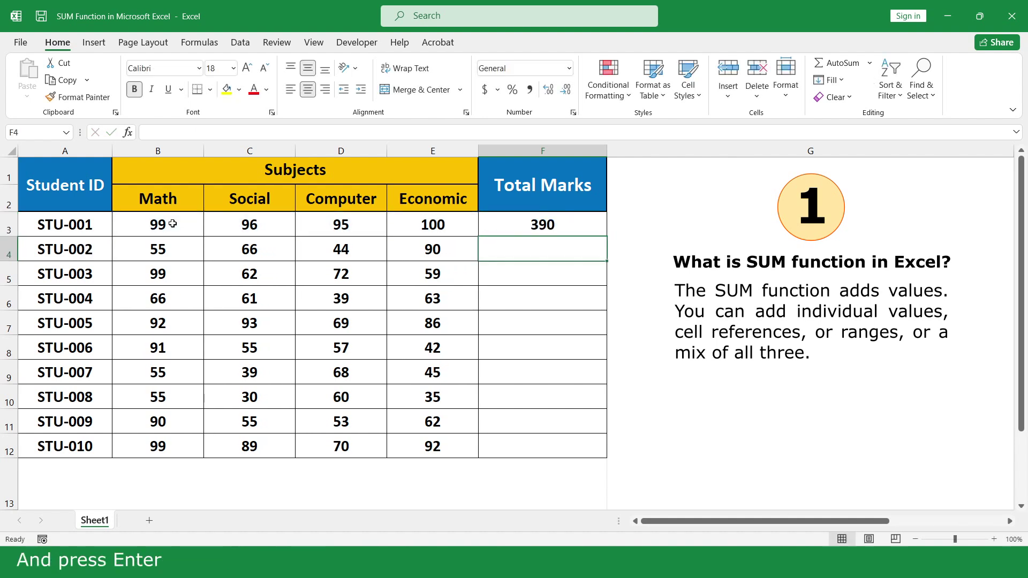
Copy the SUM formula down to F12 for all ten students.
{"action": "left_click", "coordinate": [585, 225]}
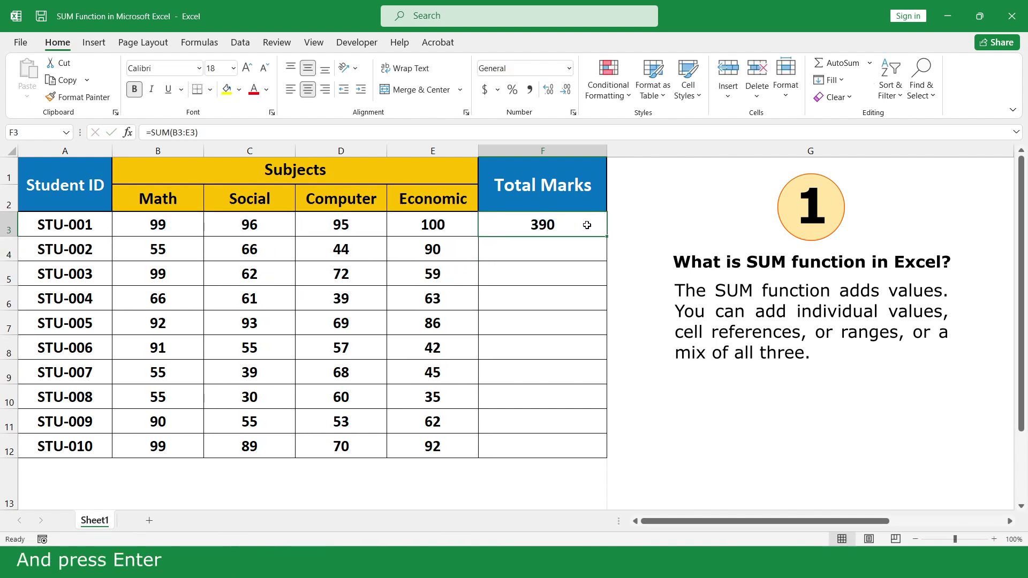
{"action": "left_click_drag", "start_coordinate": [606, 236], "coordinate": [581, 450]}
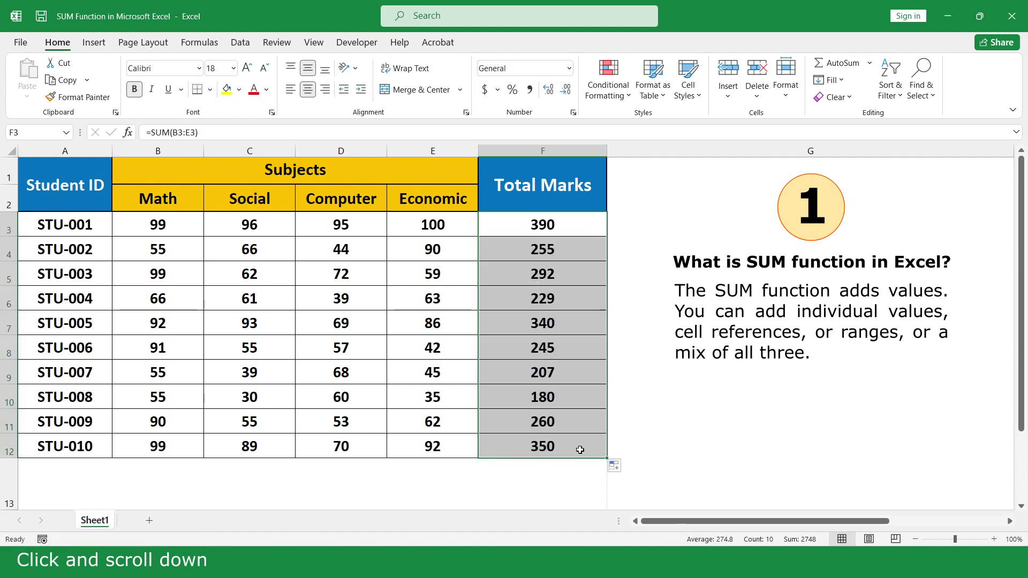
{"action": "left_click", "coordinate": [620, 486]}
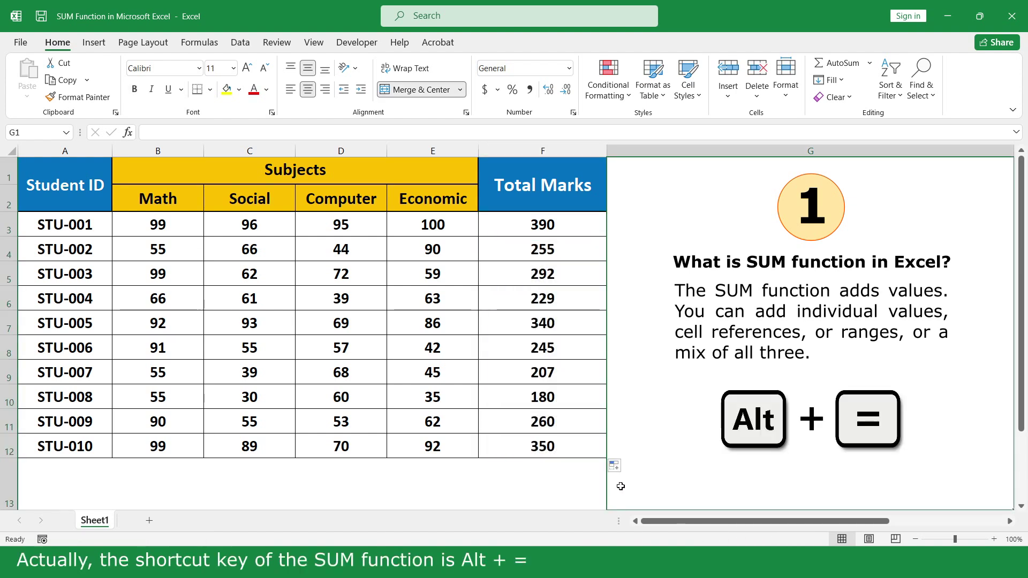
Clear F3:F12, then re-total every student at once with AutoSum (Alt+=) over B3:F12.
{"action": "left_click_drag", "start_coordinate": [563, 224], "coordinate": [567, 445]}
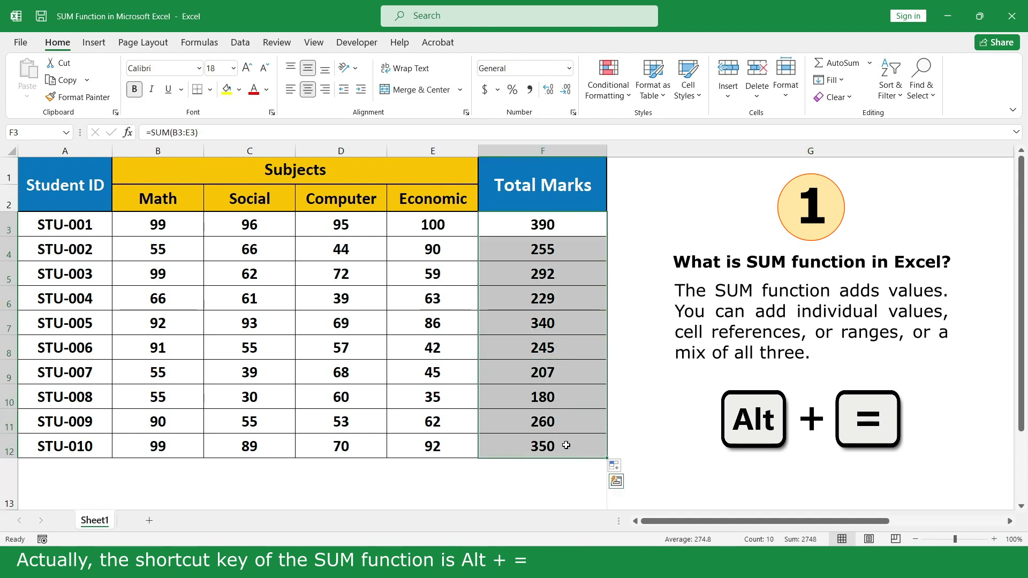
{"action": "key", "text": "Delete"}
{"action": "left_click_drag", "start_coordinate": [178, 232], "coordinate": [582, 446]}
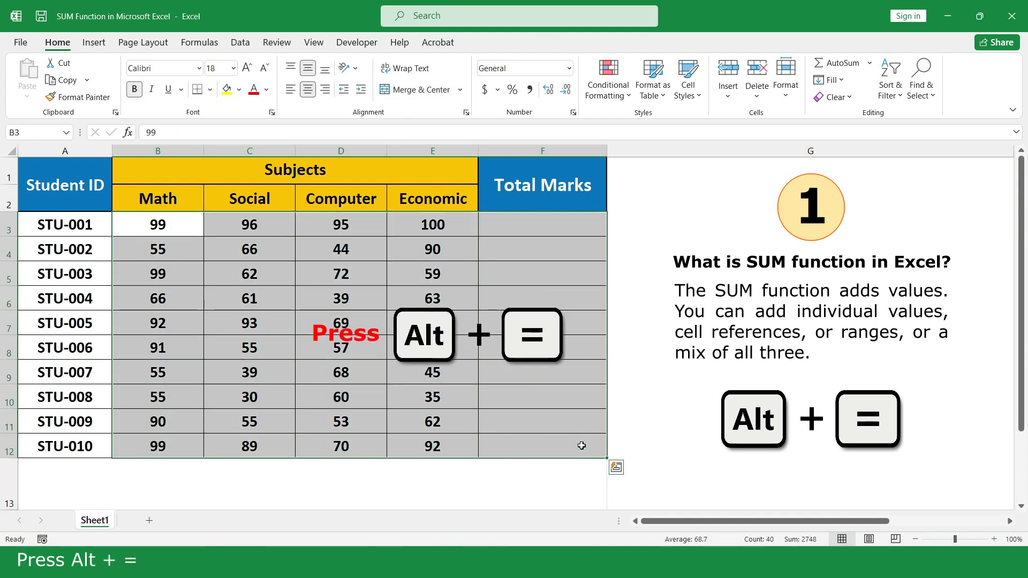
{"action": "key", "text": "alt+equal"}
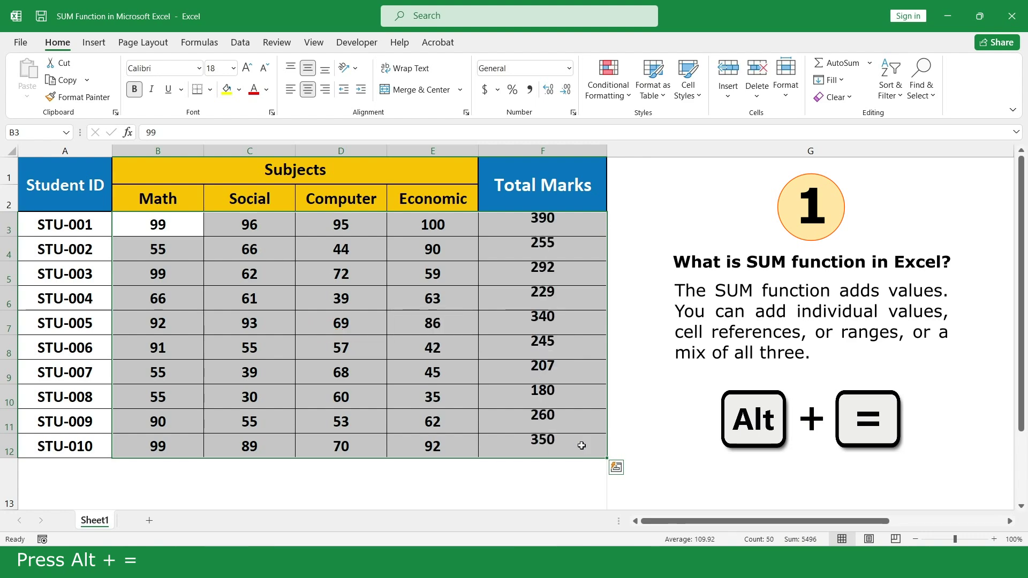
{"action": "left_click", "coordinate": [624, 484]}
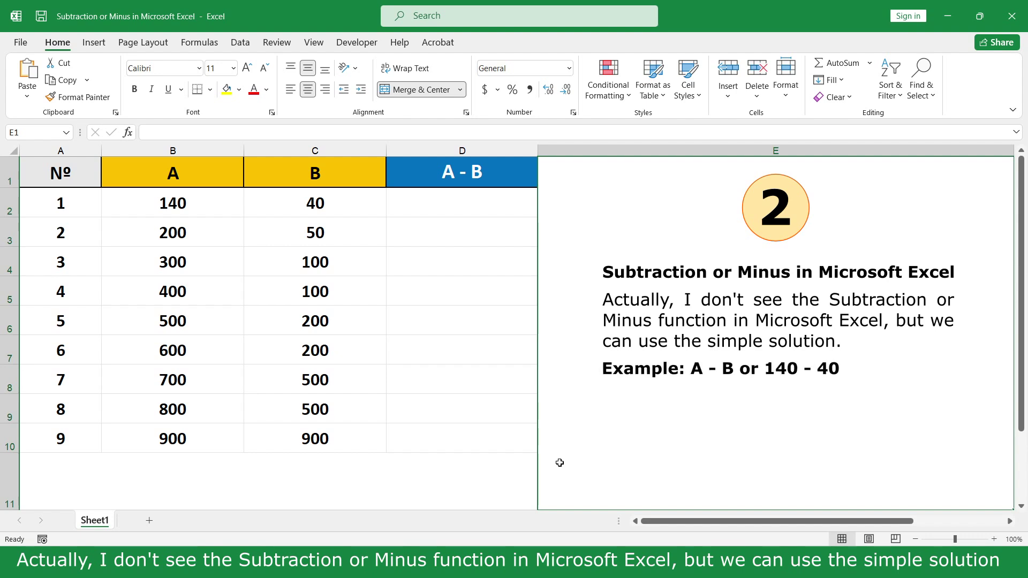
Enter =B2-C2 in D2, subtracting 40 from 140.
{"action": "left_click", "coordinate": [500, 204]}
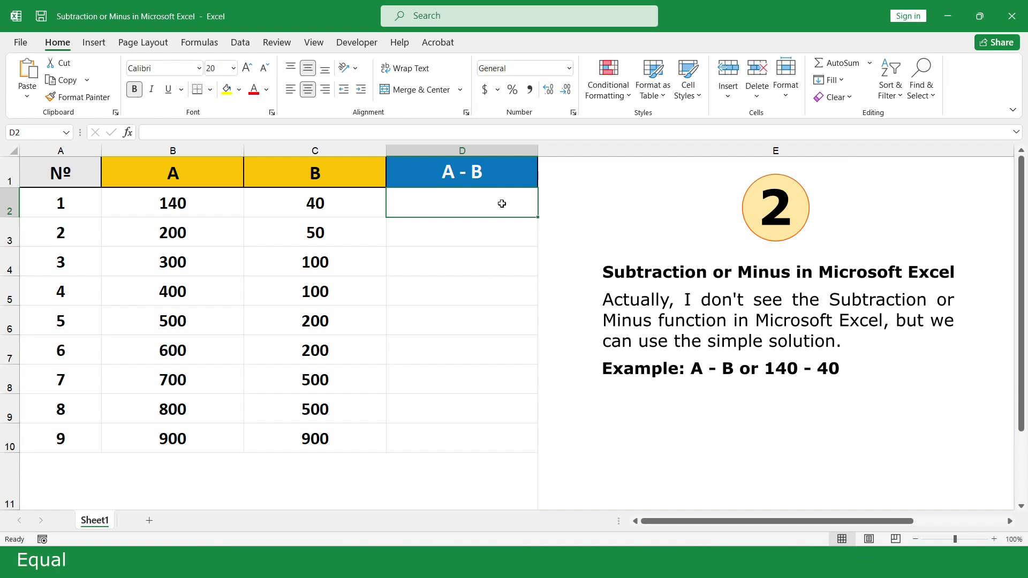
{"action": "type", "text": "="}
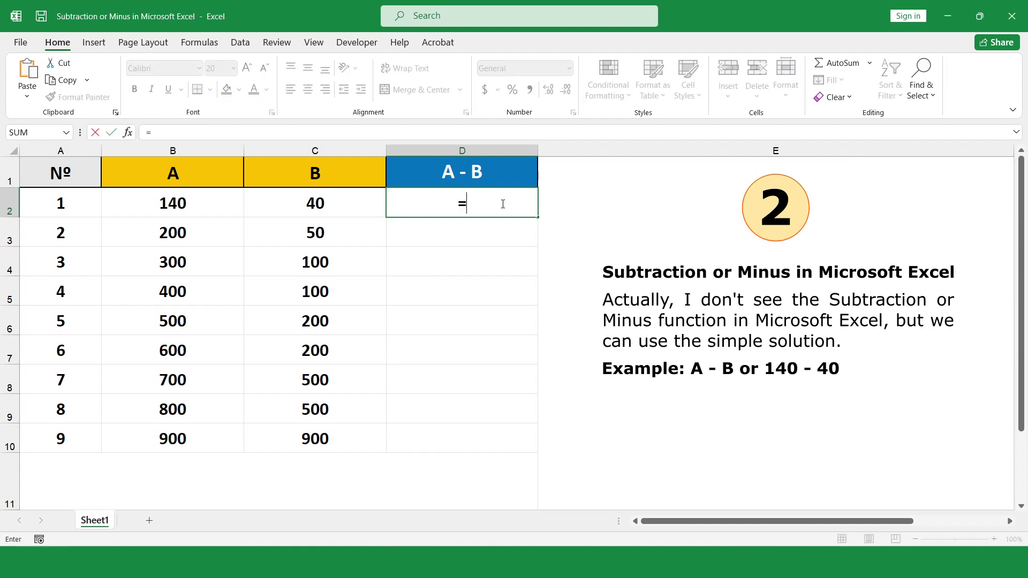
{"action": "left_click", "coordinate": [194, 203]}
{"action": "type", "text": "-"}
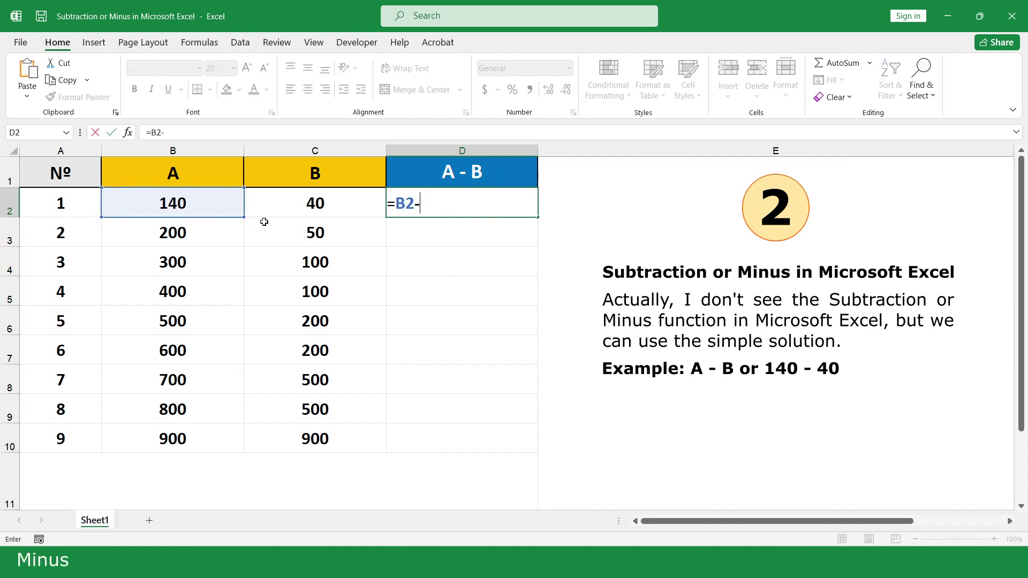
{"action": "left_click", "coordinate": [337, 203]}
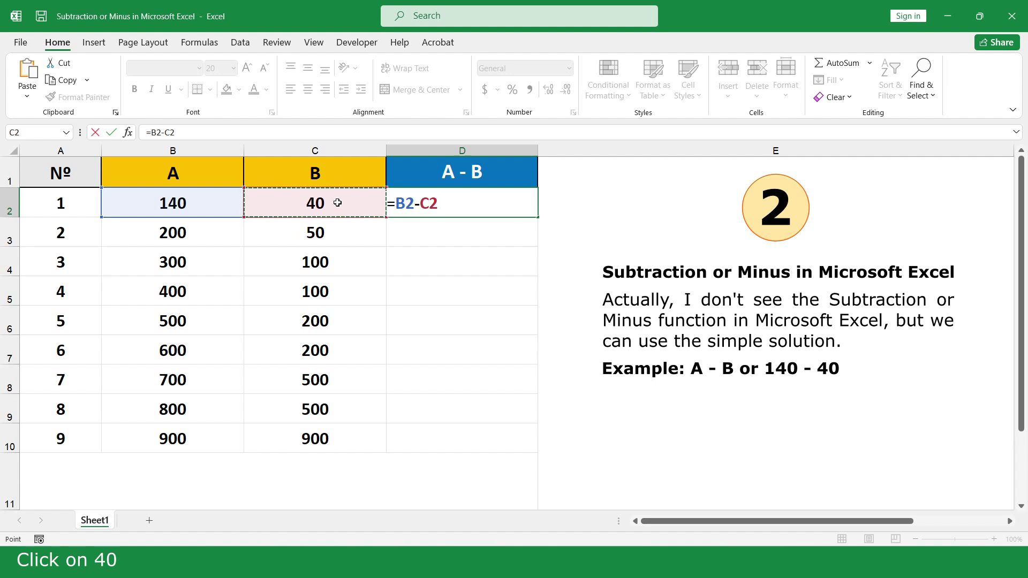
{"action": "key", "text": "Return"}
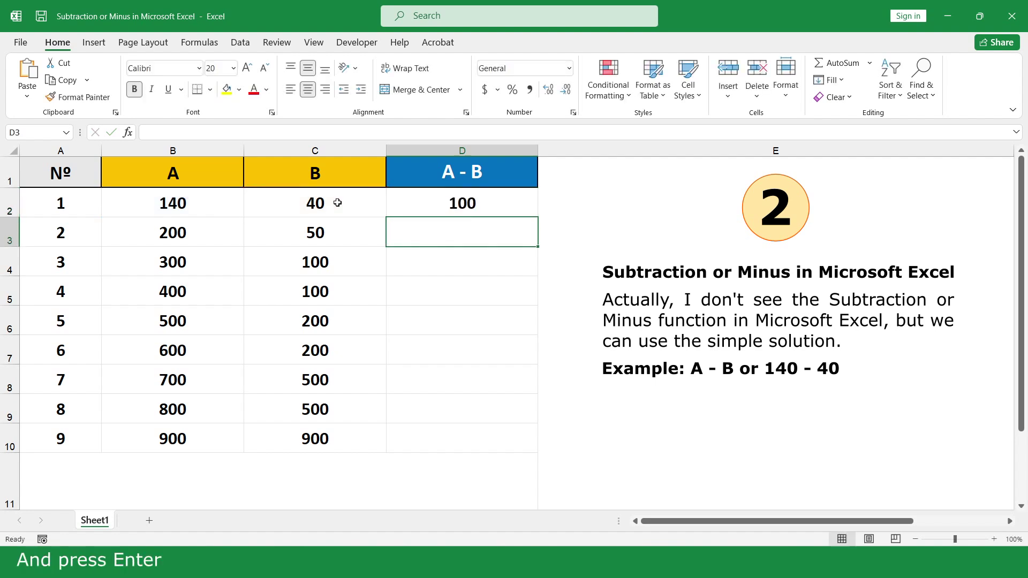
Copy the subtraction formula down the A - B column to row 10.
{"action": "left_click", "coordinate": [514, 204]}
{"action": "left_click_drag", "start_coordinate": [537, 218], "coordinate": [516, 438]}
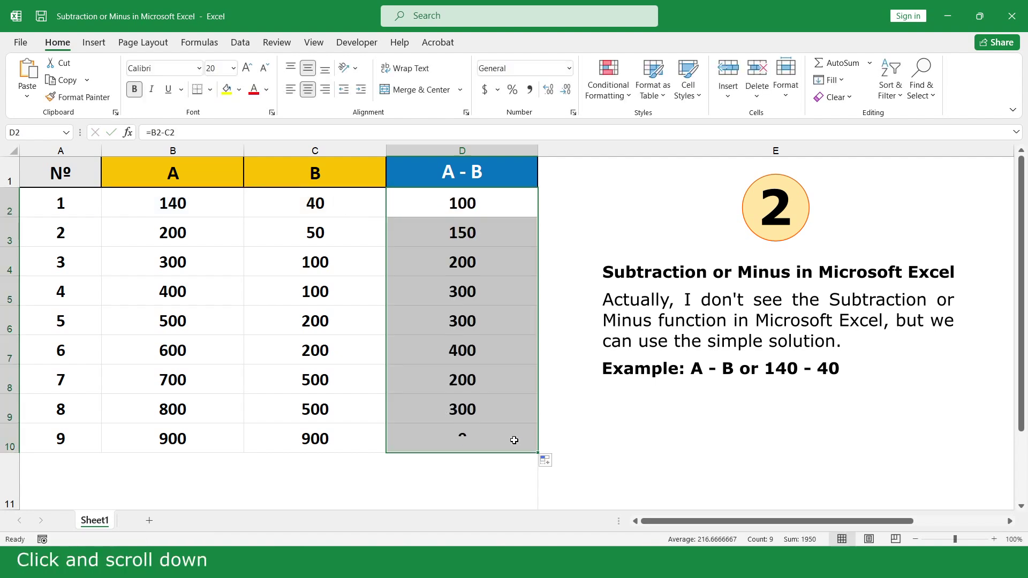
{"action": "left_click", "coordinate": [555, 481]}
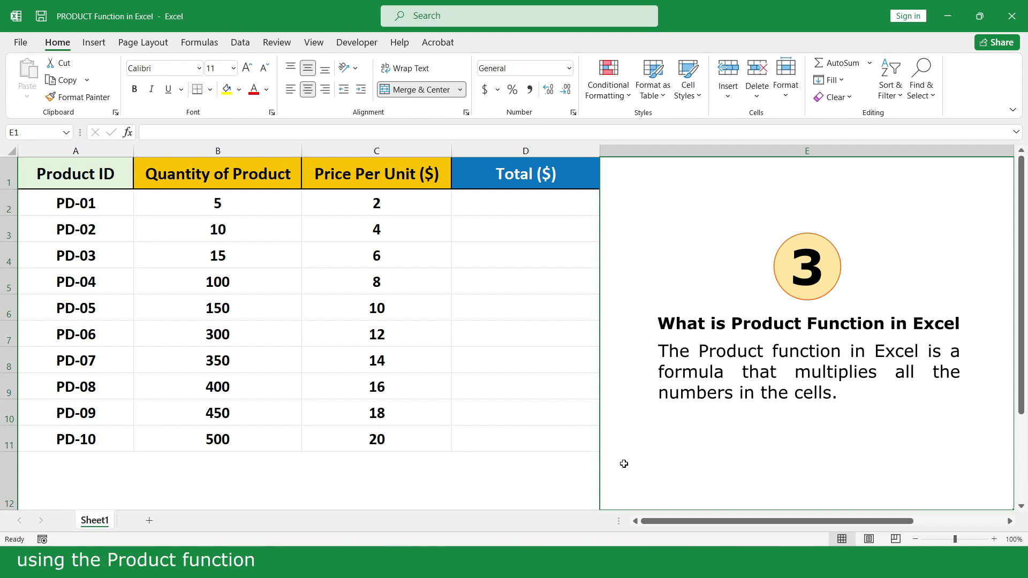
Enter =C2*B2 in D2 to total product PD-01's price times quantity.
{"action": "left_click", "coordinate": [564, 203]}
{"action": "type", "text": "="}
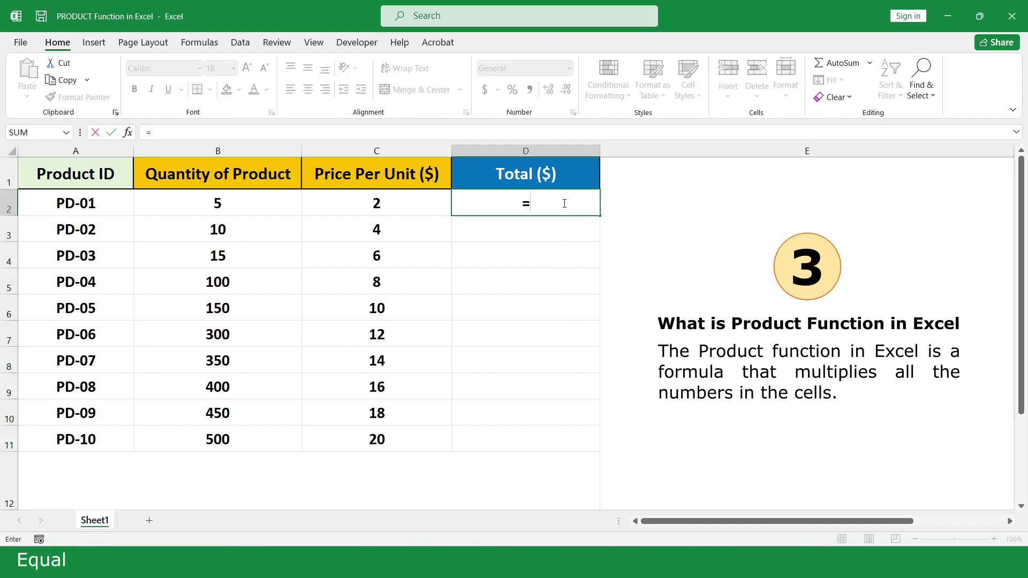
{"action": "left_click", "coordinate": [389, 205]}
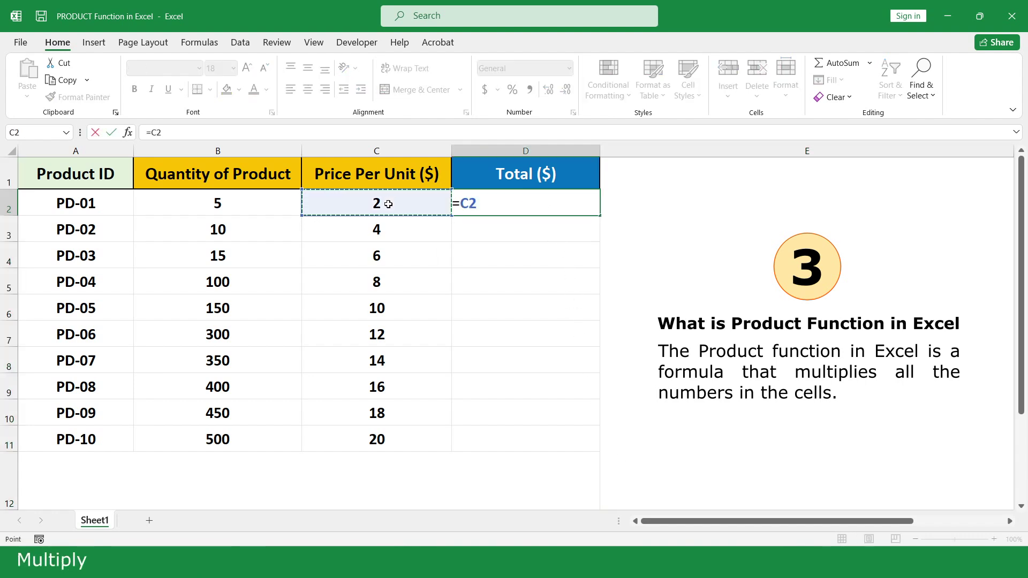
{"action": "type", "text": "*"}
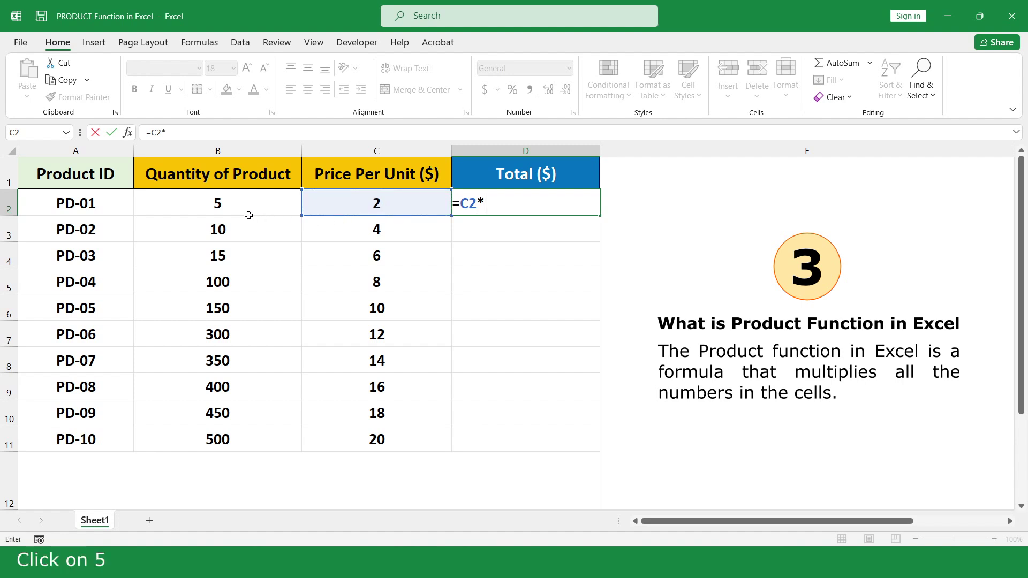
{"action": "left_click", "coordinate": [232, 204]}
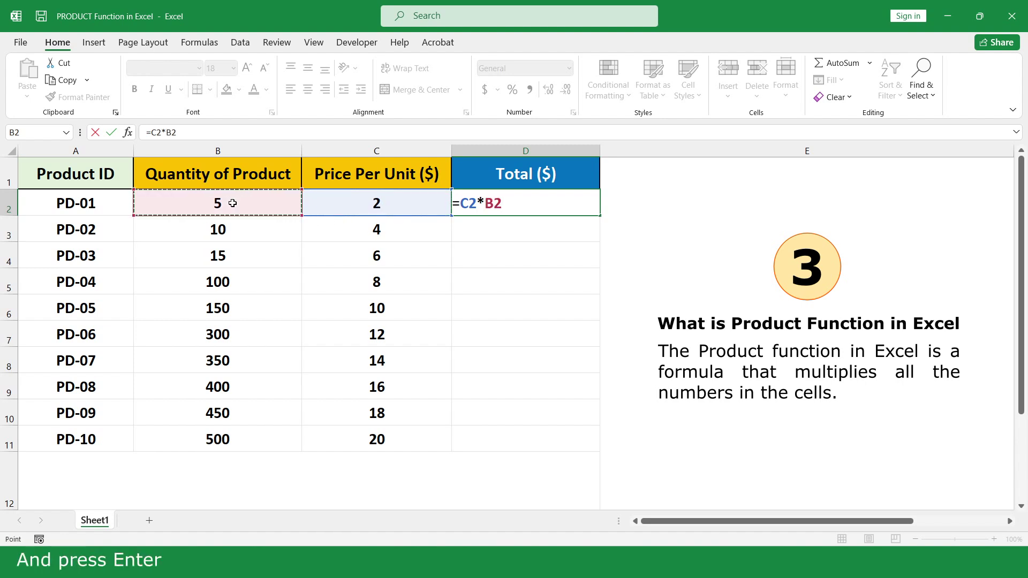
{"action": "key", "text": "Return"}
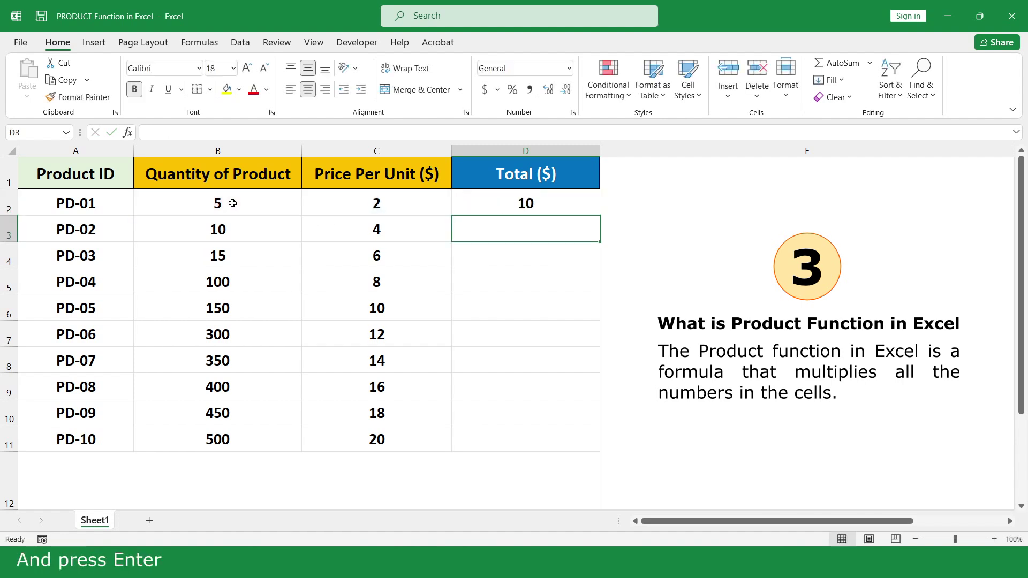
Fill the multiplication formula down to D11 for PD-10.
{"action": "left_click", "coordinate": [573, 203]}
{"action": "double_click", "coordinate": [600, 215]}
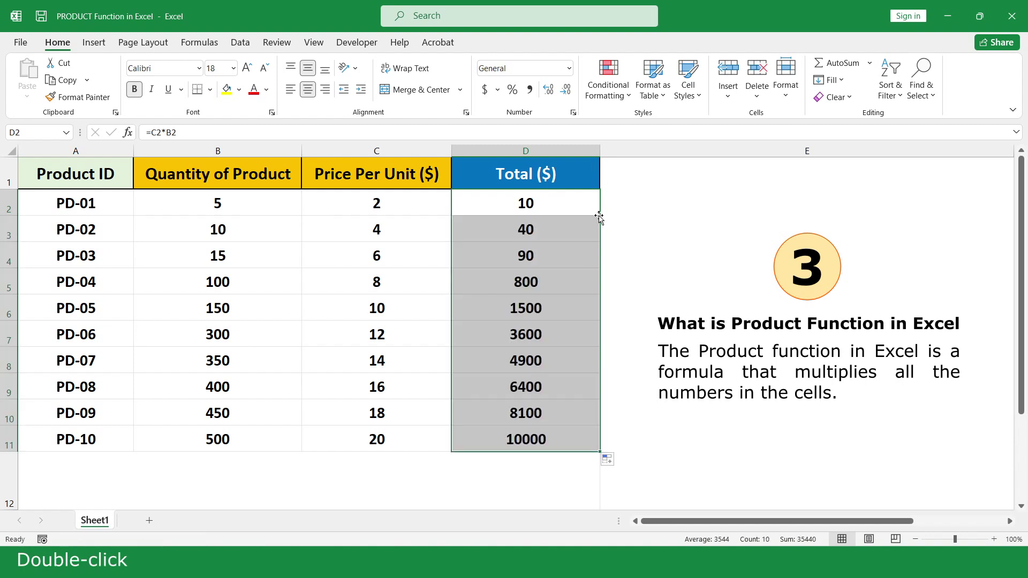
{"action": "left_click", "coordinate": [581, 176]}
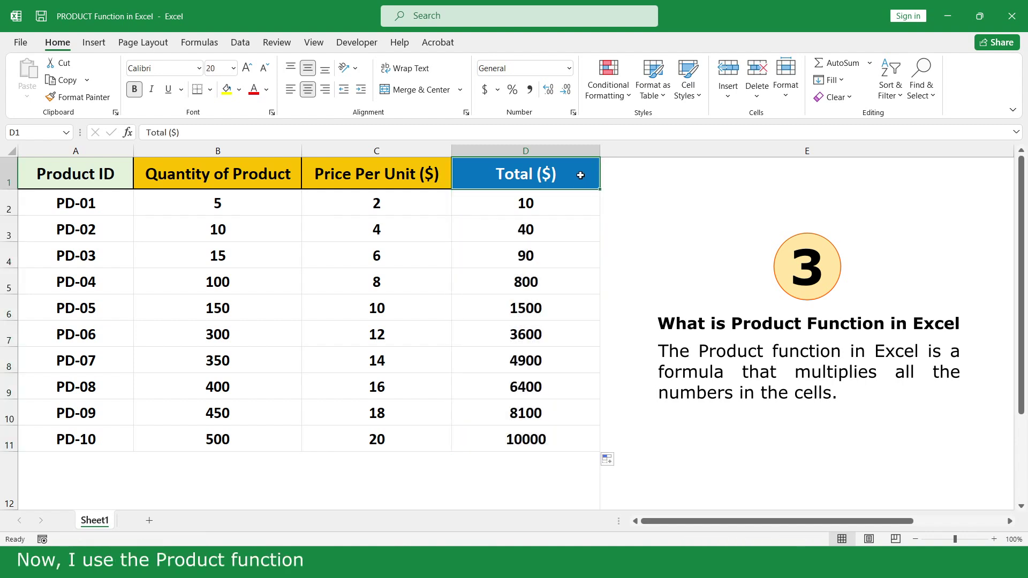
Clear the Total ($) results and enter =PRODUCT(B2:C2) in D2.
{"action": "left_click_drag", "start_coordinate": [567, 200], "coordinate": [562, 429]}
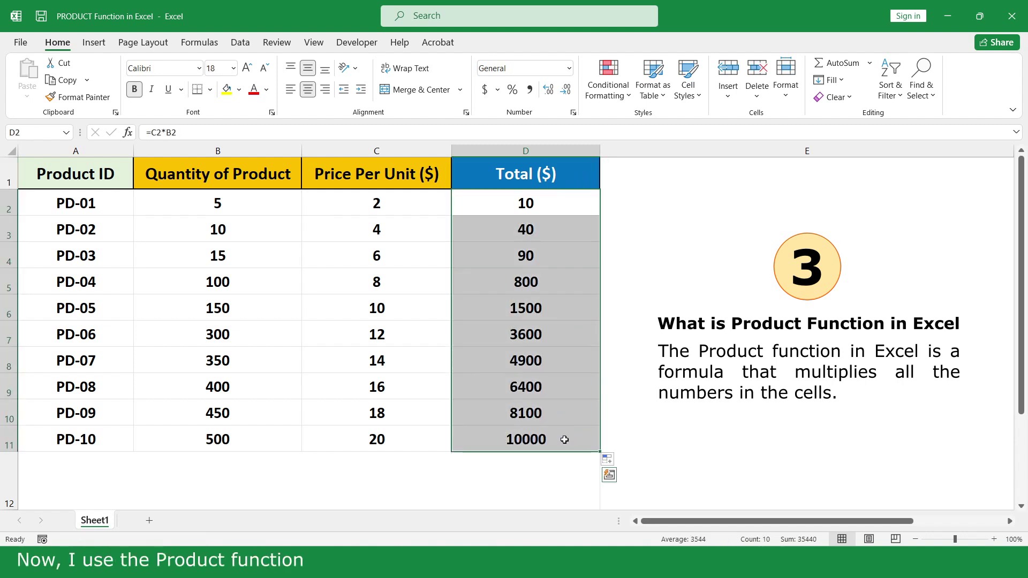
{"action": "key", "text": "Delete"}
{"action": "left_click", "coordinate": [566, 203]}
{"action": "type", "text": "=pr"}
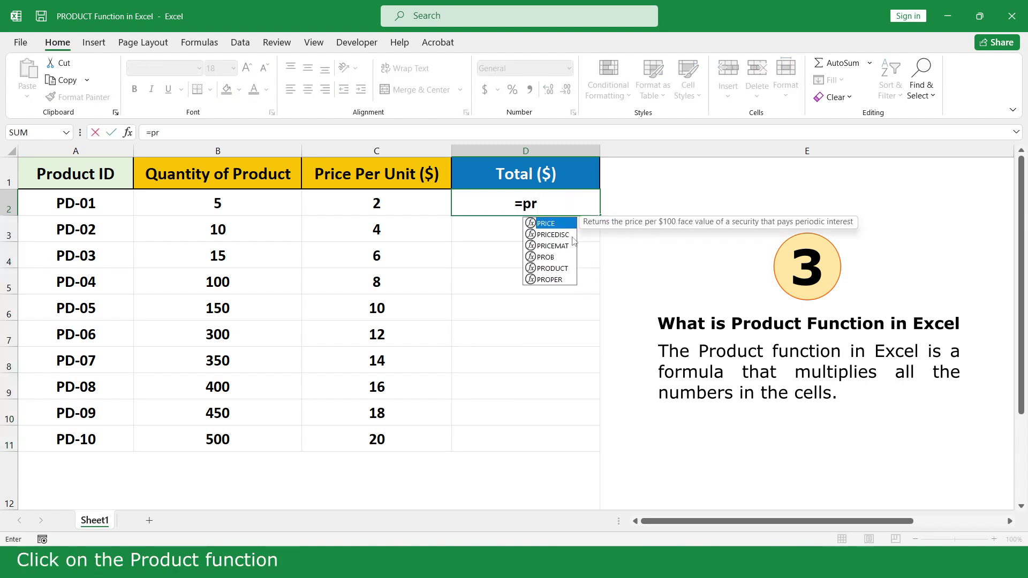
{"action": "double_click", "coordinate": [570, 268]}
{"action": "left_click_drag", "start_coordinate": [408, 204], "coordinate": [236, 203]}
{"action": "type", "text": ")"}
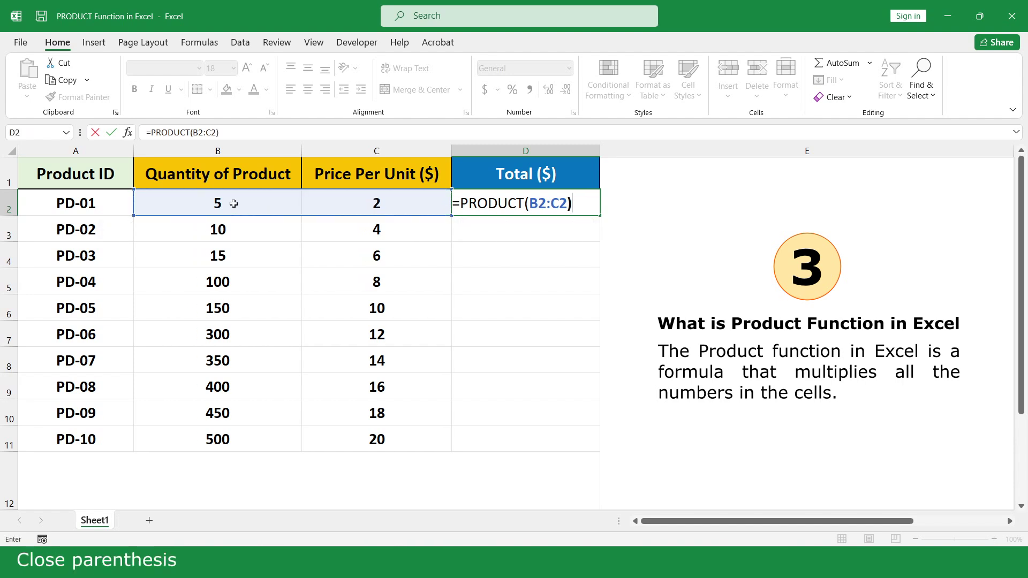
{"action": "key", "text": "Return"}
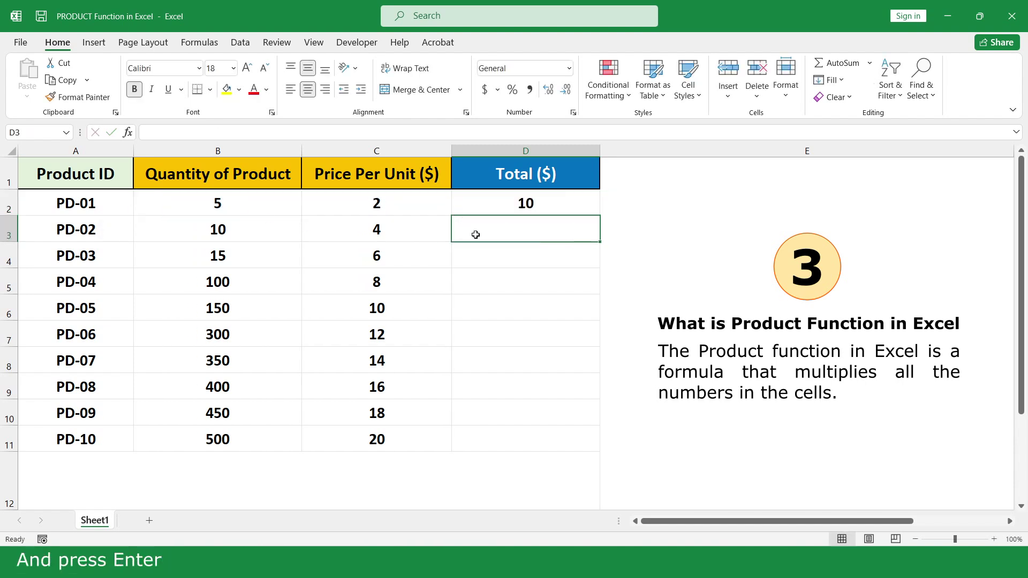
Copy the PRODUCT formula down to D11.
{"action": "left_click", "coordinate": [590, 204]}
{"action": "left_click_drag", "start_coordinate": [599, 214], "coordinate": [575, 443]}
{"action": "left_click", "coordinate": [616, 478]}
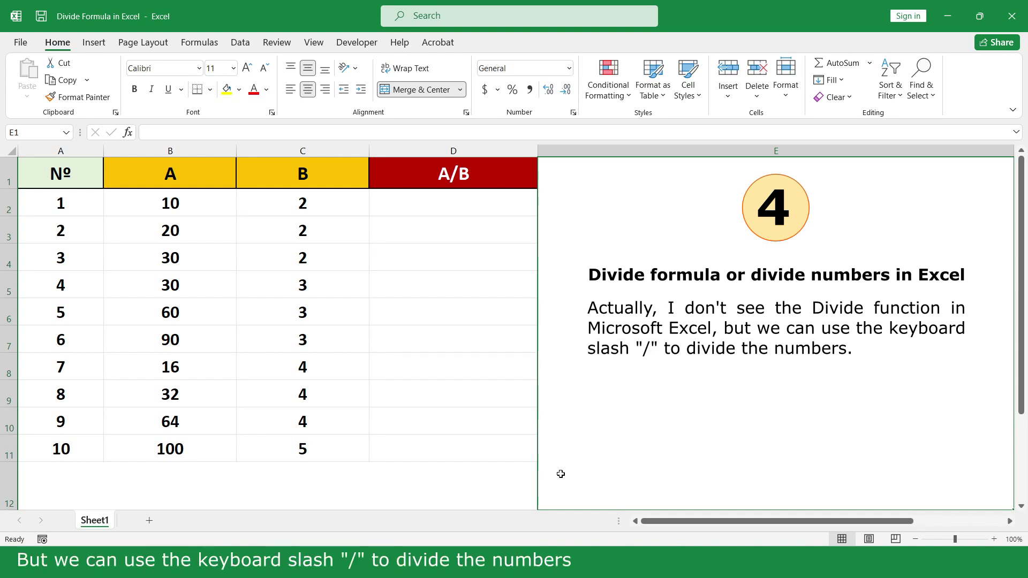
Enter =B2/C2 in D2, dividing 10 by 2.
{"action": "left_click", "coordinate": [486, 204]}
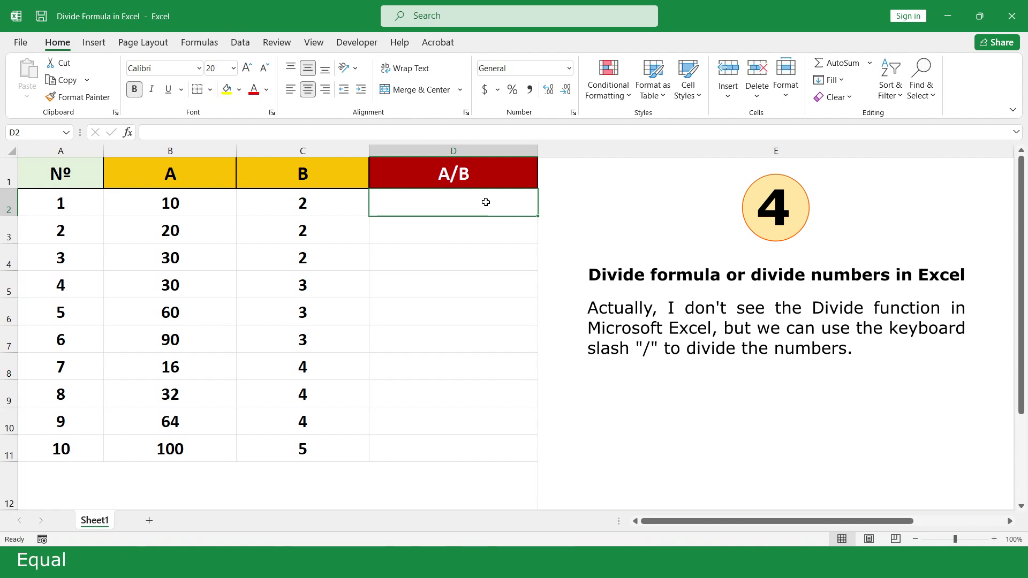
{"action": "type", "text": "="}
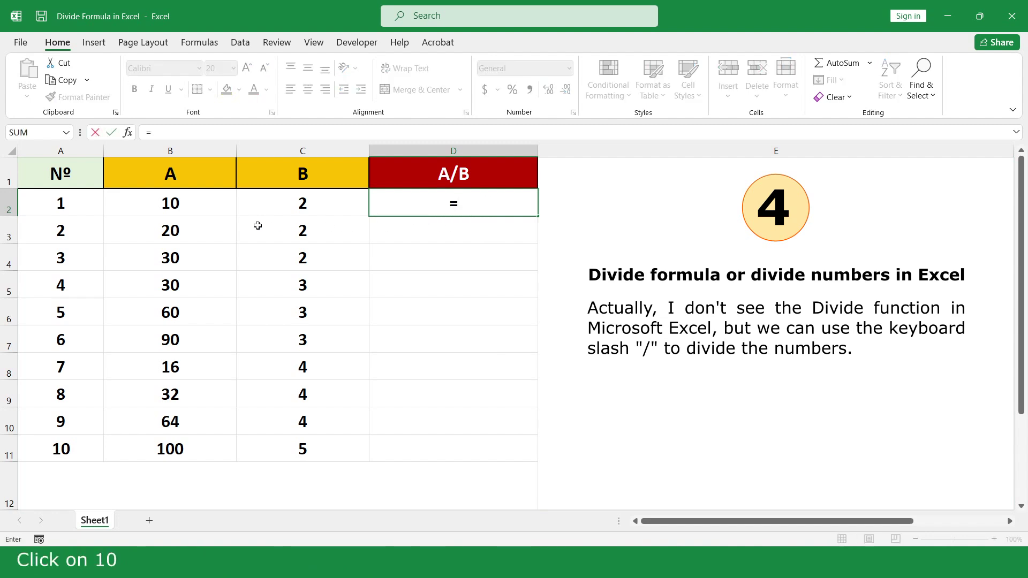
{"action": "left_click", "coordinate": [188, 204]}
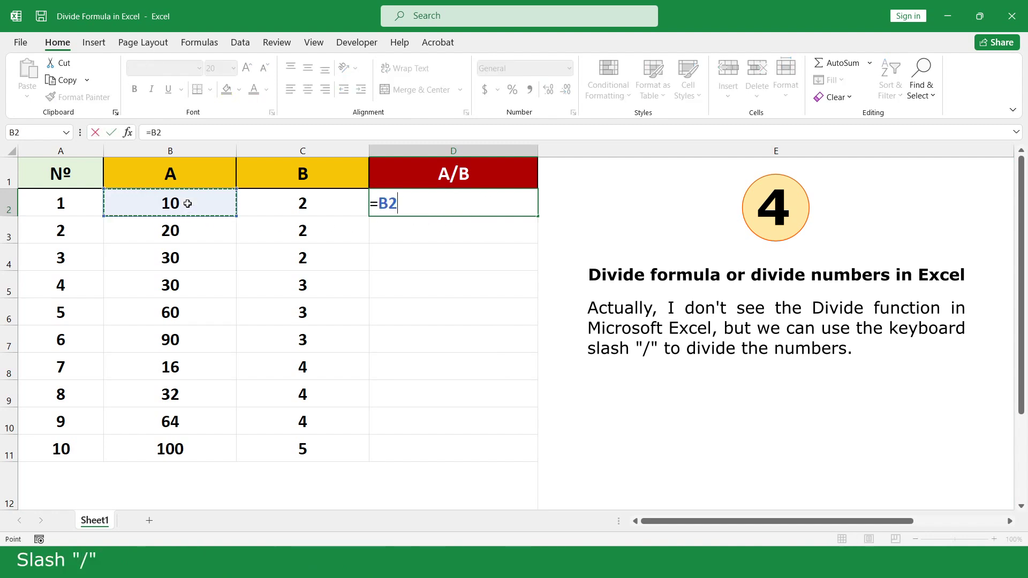
{"action": "type", "text": "/"}
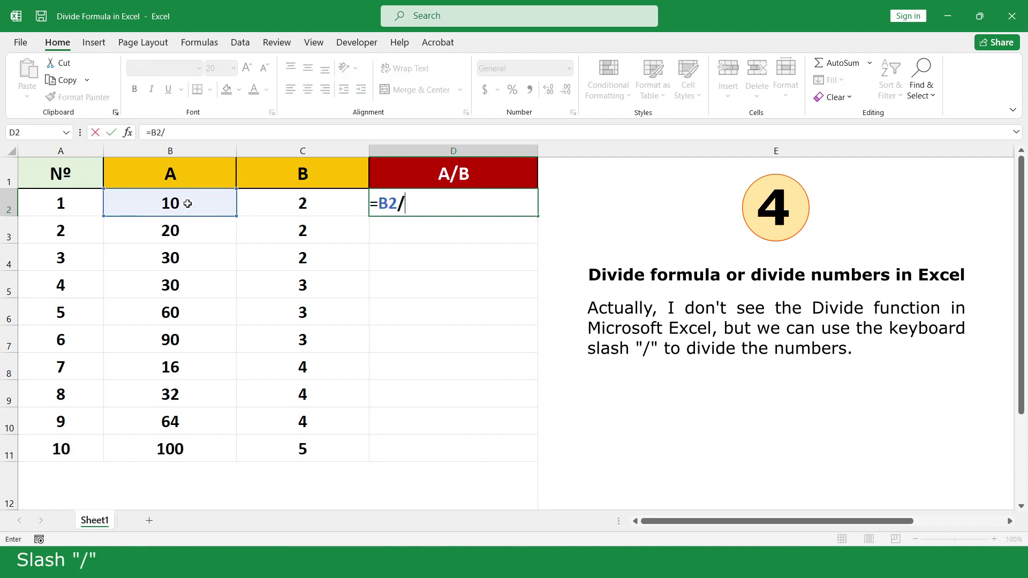
{"action": "left_click", "coordinate": [318, 204]}
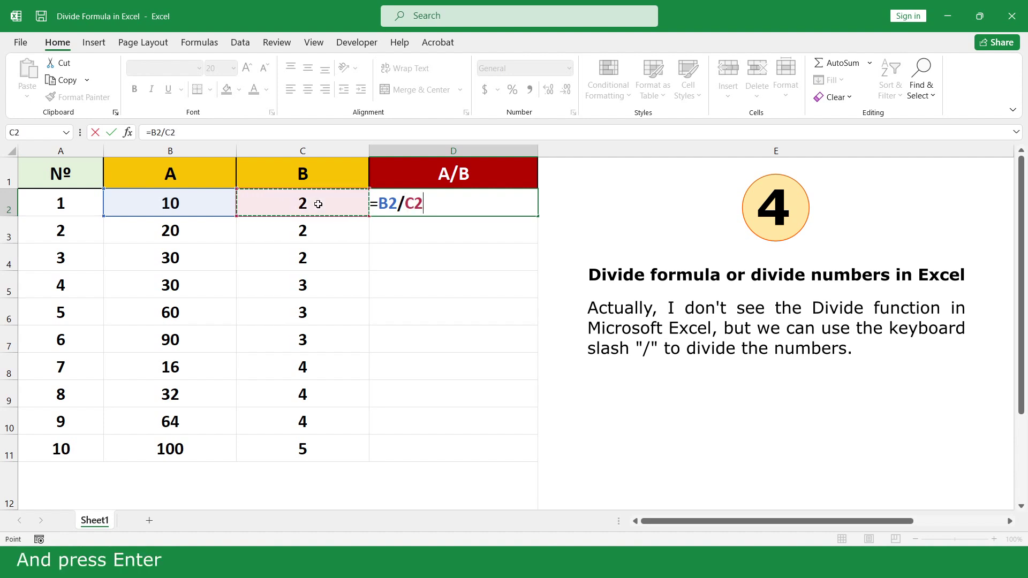
{"action": "key", "text": "Return"}
Fill the division formula down the A/B column to D11.
{"action": "left_click", "coordinate": [522, 205]}
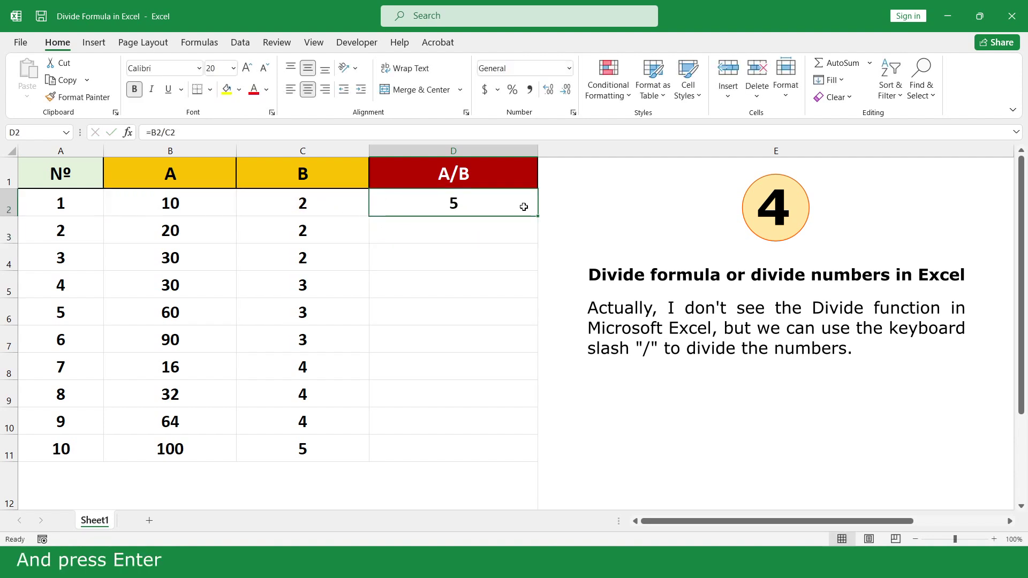
{"action": "double_click", "coordinate": [538, 216]}
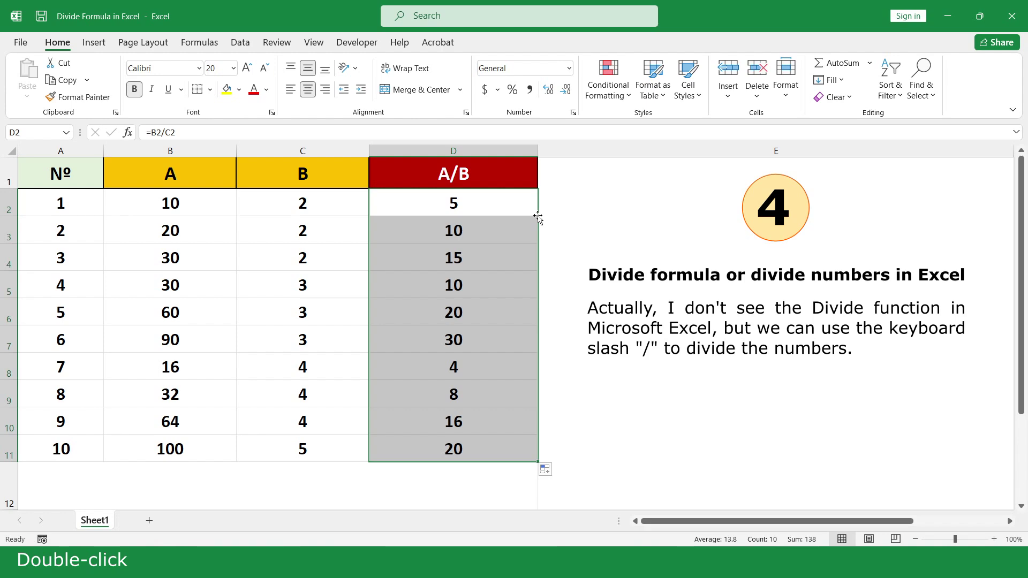
{"action": "left_click", "coordinate": [517, 174]}
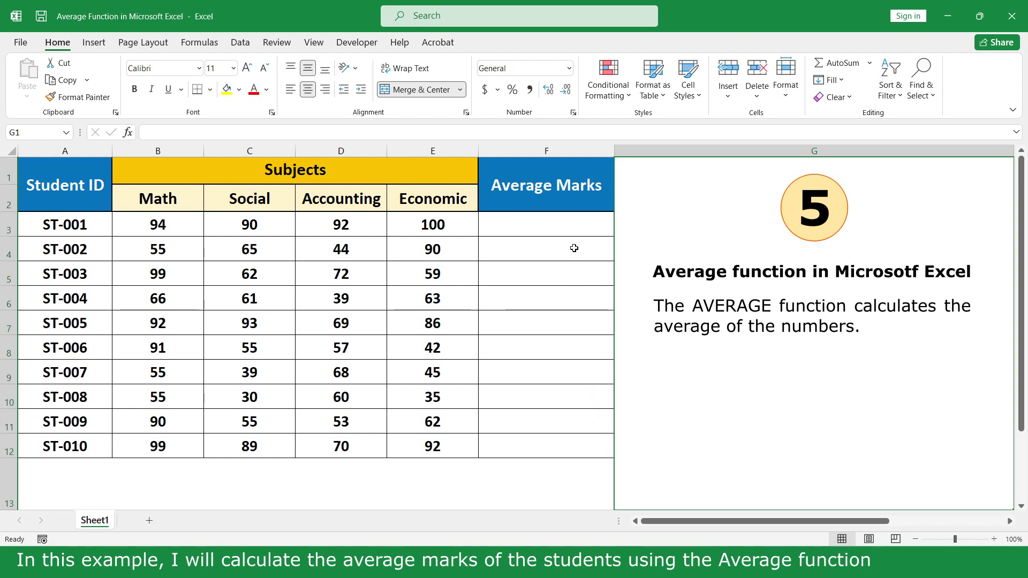
Enter =AVERAGE(B3:E3) in F3 for the first student's marks.
{"action": "left_click", "coordinate": [573, 227]}
{"action": "type", "text": "=av"}
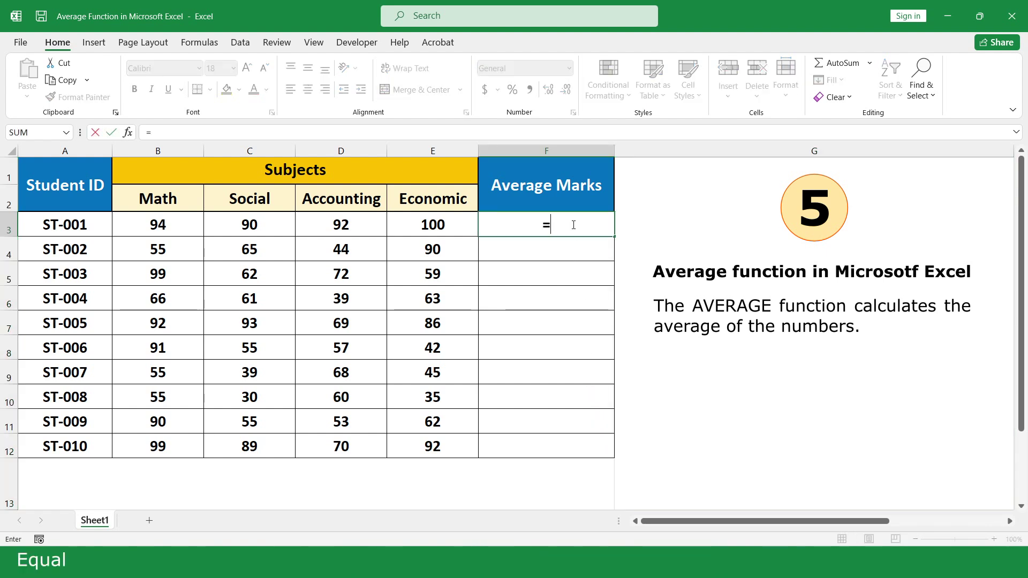
{"action": "double_click", "coordinate": [588, 256]}
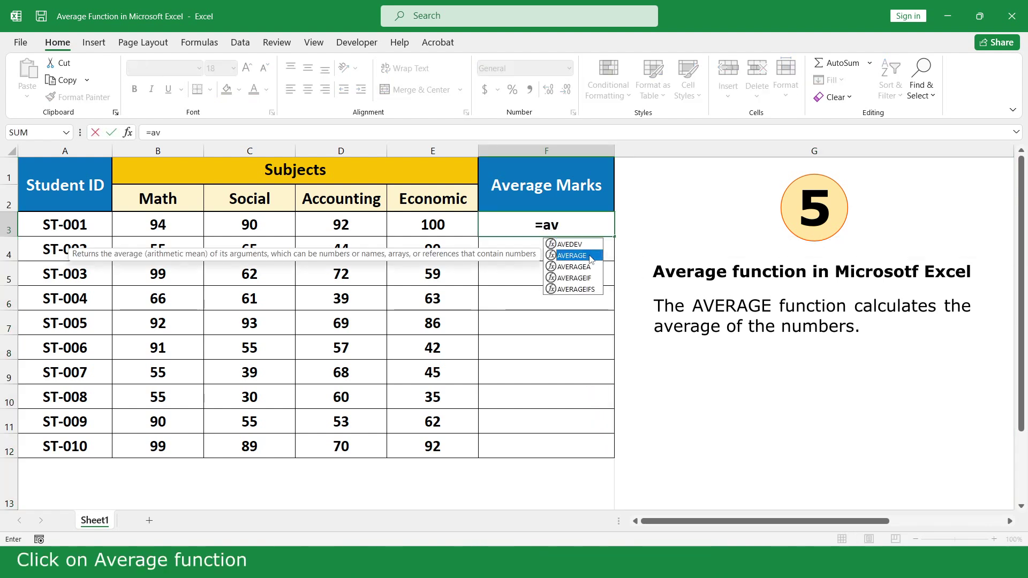
{"action": "left_click_drag", "start_coordinate": [455, 228], "coordinate": [173, 225]}
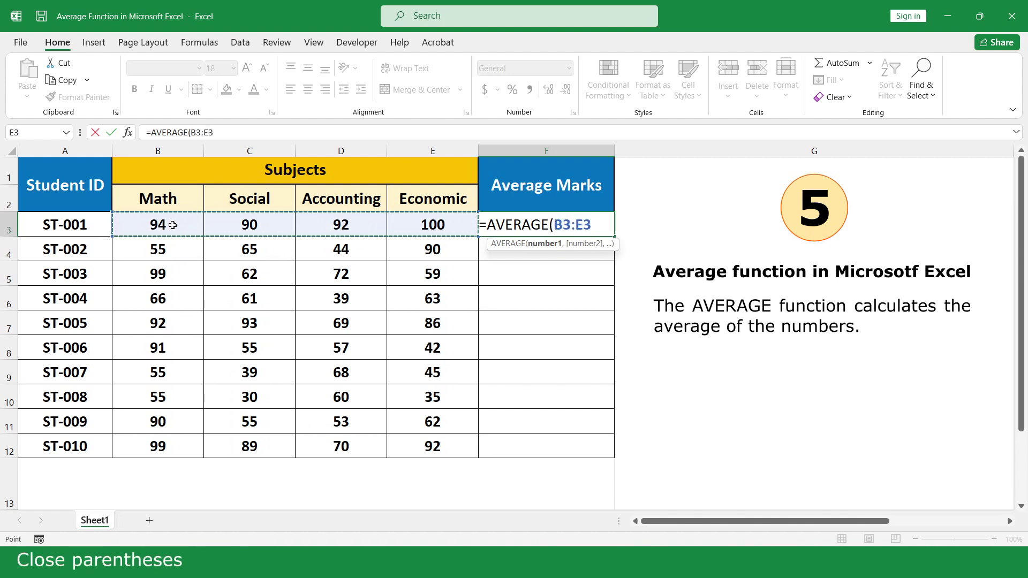
{"action": "type", "text": ")"}
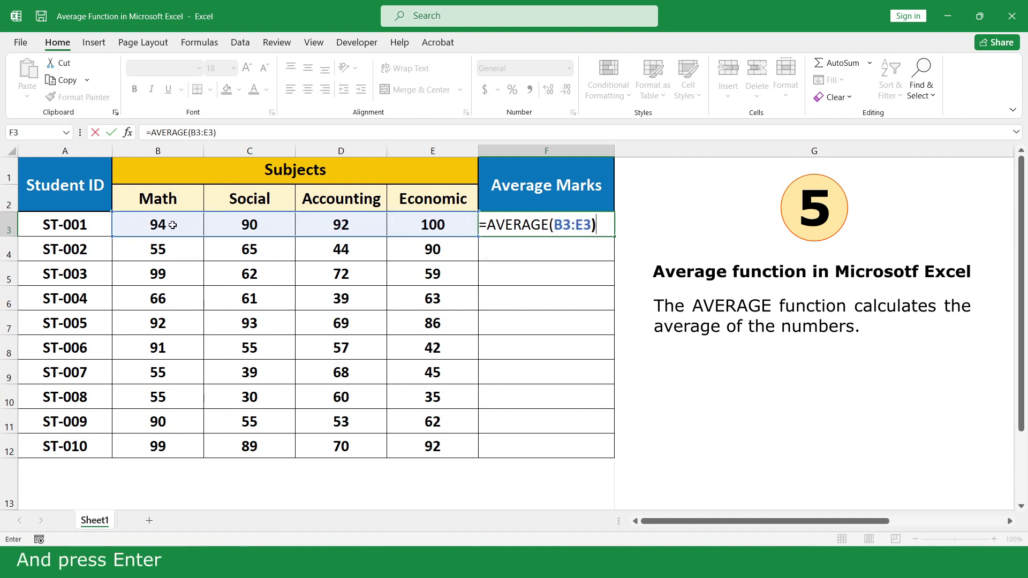
{"action": "key", "text": "Return"}
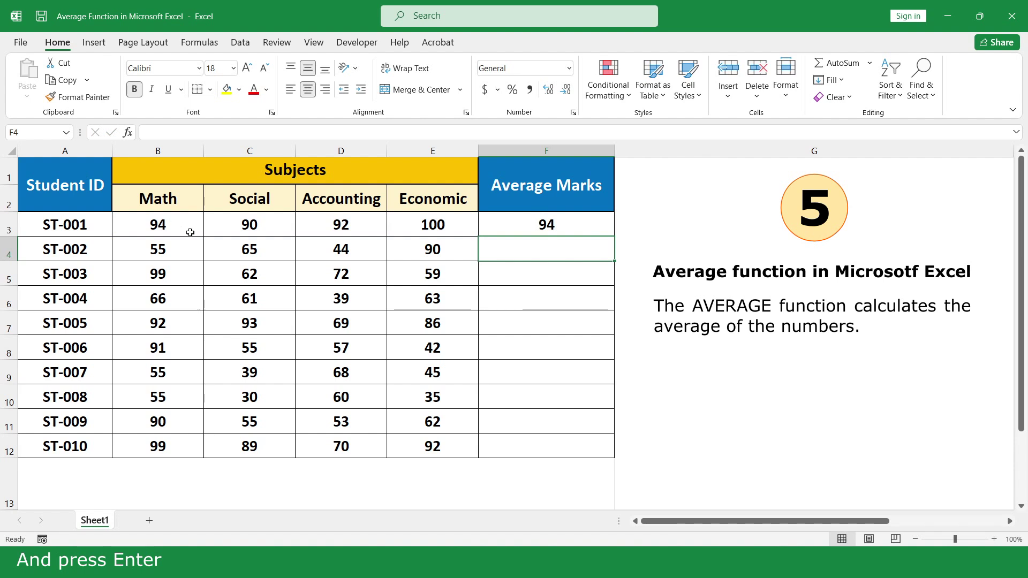
Copy the AVERAGE formula down to F12.
{"action": "left_click", "coordinate": [598, 227]}
{"action": "left_click_drag", "start_coordinate": [613, 235], "coordinate": [589, 448]}
{"action": "left_click", "coordinate": [630, 483]}
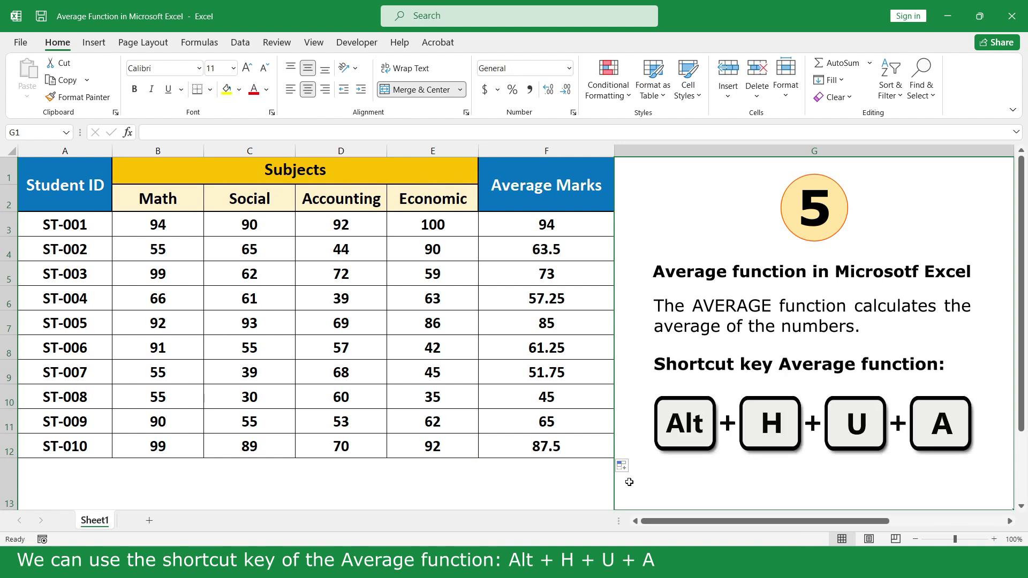
Clear F3:F12 and refill every row's average with AutoSum Average (Alt+H, U, A) over B3:F12.
{"action": "left_click_drag", "start_coordinate": [562, 222], "coordinate": [567, 443]}
{"action": "key", "text": "Delete"}
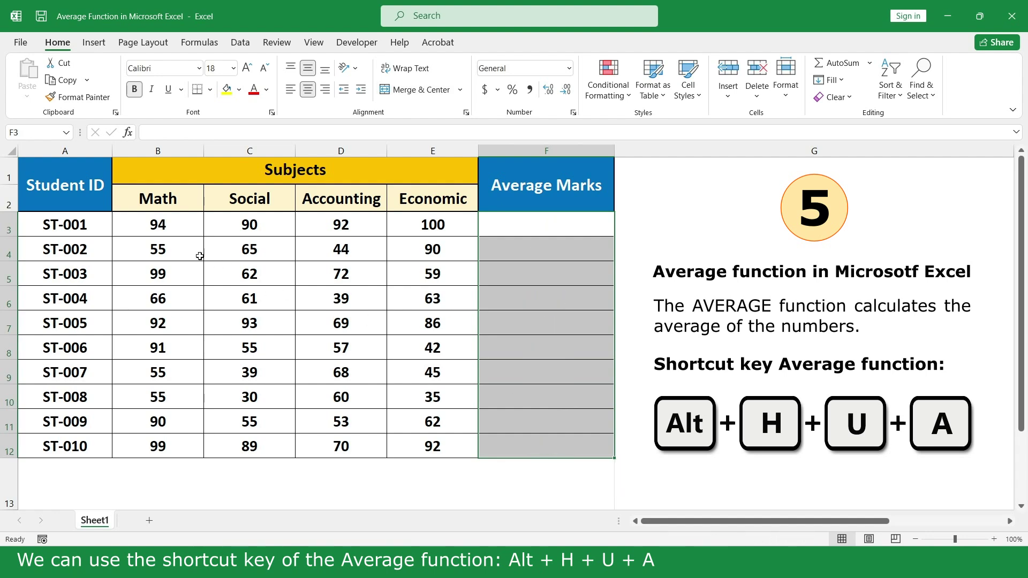
{"action": "left_click_drag", "start_coordinate": [174, 229], "coordinate": [594, 445]}
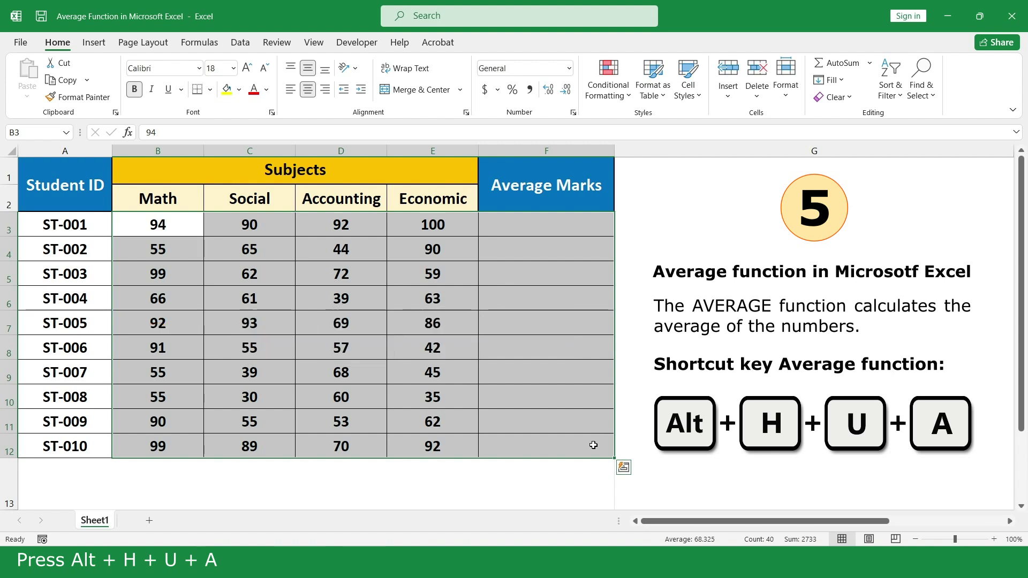
{"action": "key", "text": "alt+h"}
{"action": "key", "text": "u"}
{"action": "key", "text": "a"}
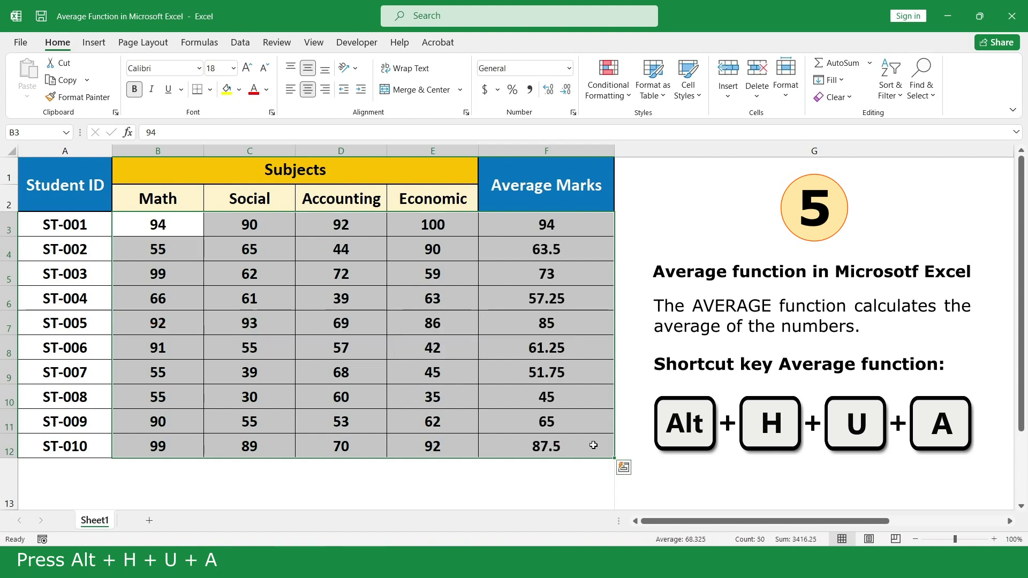
{"action": "left_click", "coordinate": [622, 486]}
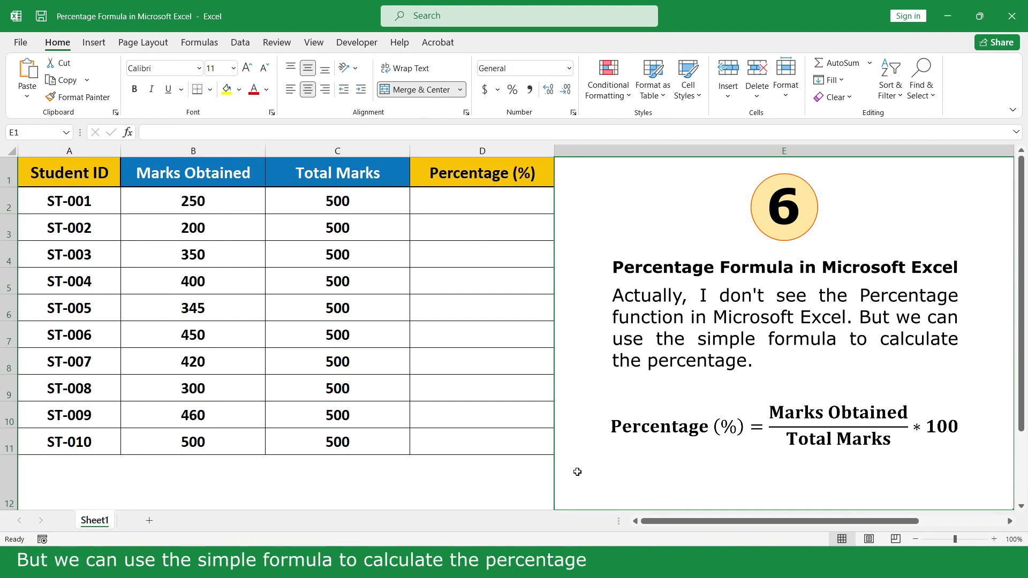
Enter =B2/C2*100 in D2 to get the first percentage of marks obtained.
{"action": "left_click", "coordinate": [519, 201]}
{"action": "type", "text": "="}
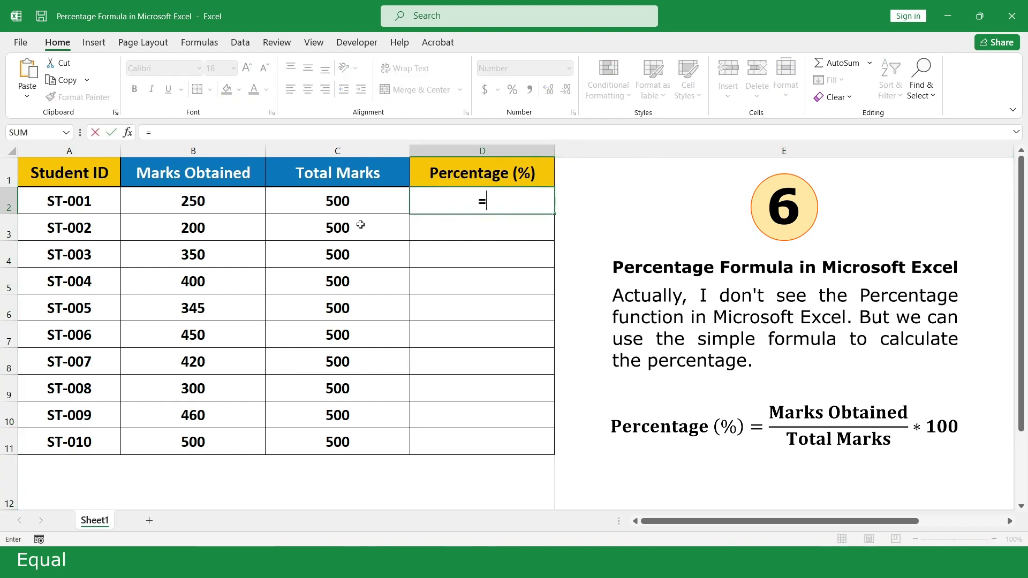
{"action": "left_click", "coordinate": [214, 201]}
{"action": "type", "text": "/"}
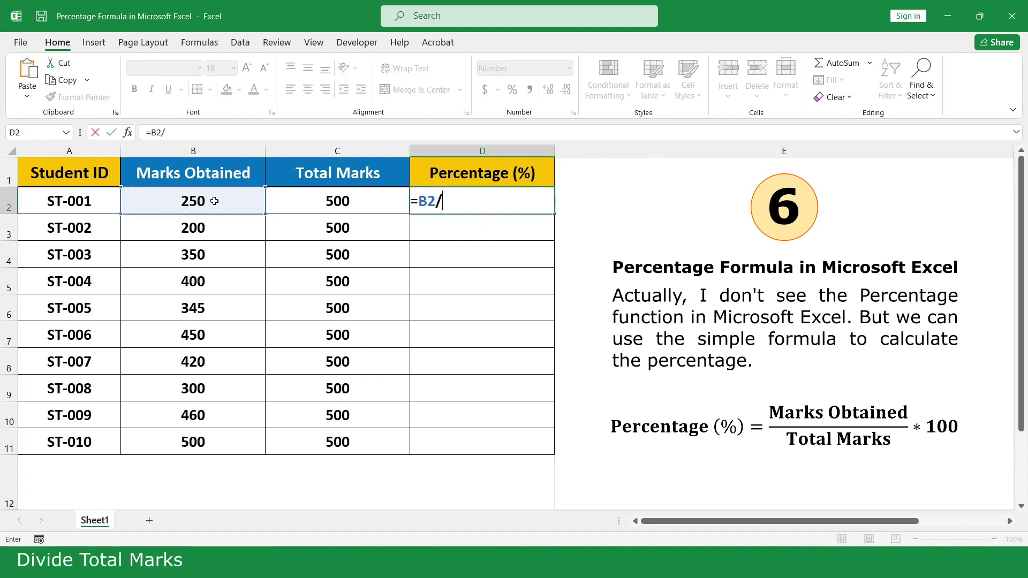
{"action": "left_click", "coordinate": [363, 199]}
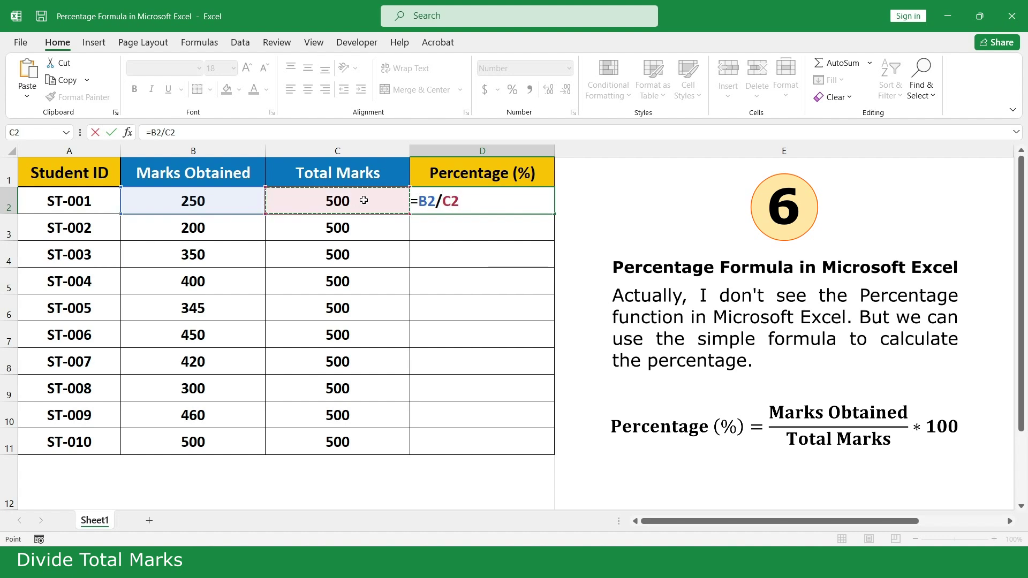
{"action": "type", "text": "*100"}
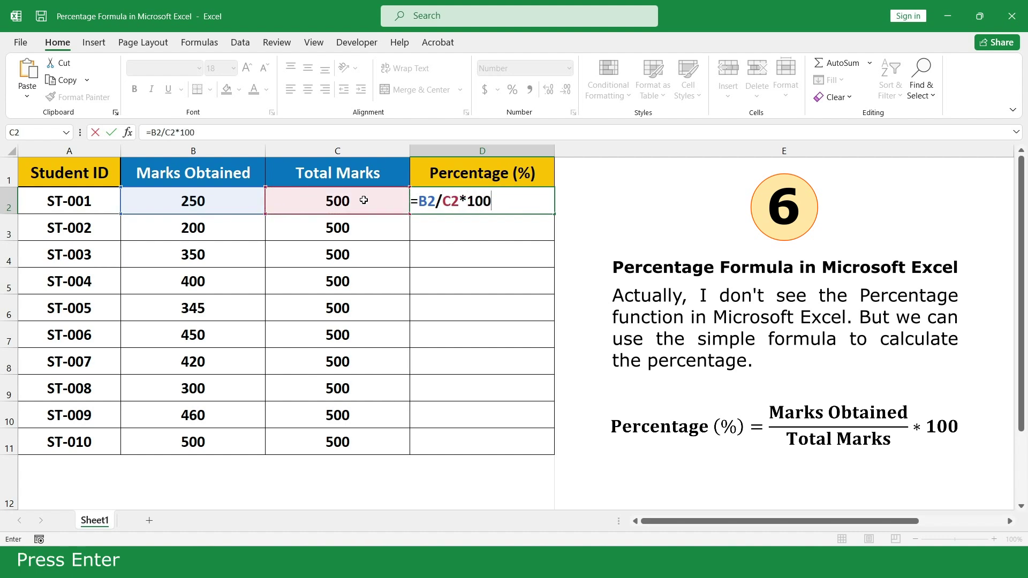
{"action": "key", "text": "Return"}
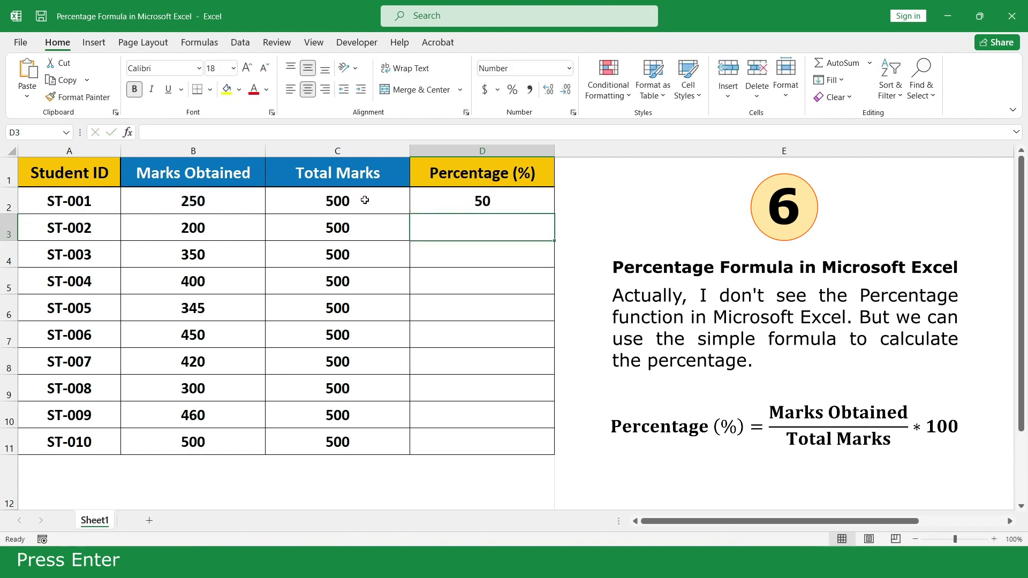
Fill the percentage formula down to D11.
{"action": "left_click", "coordinate": [541, 203]}
{"action": "double_click", "coordinate": [553, 213]}
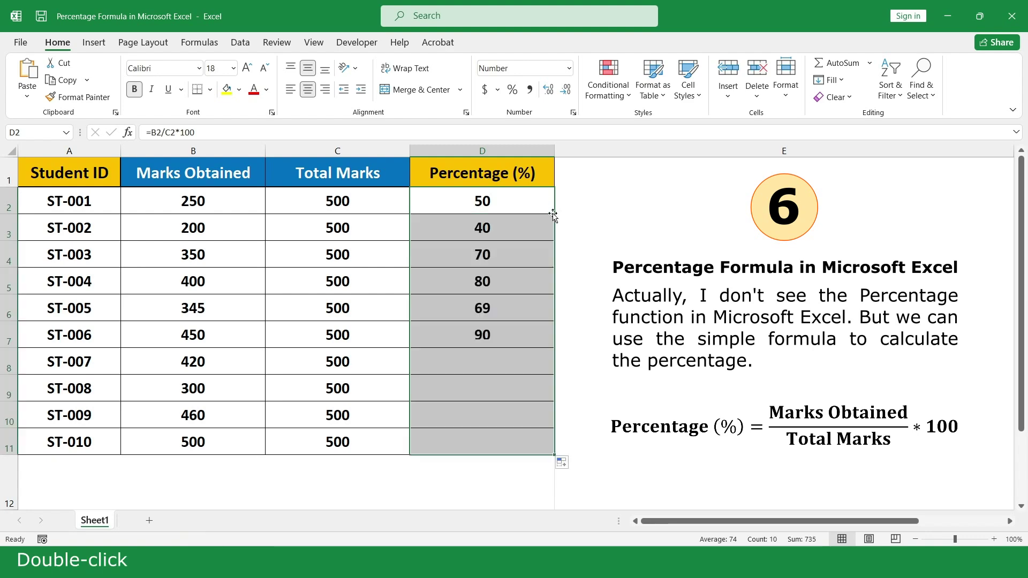
{"action": "left_click", "coordinate": [546, 174]}
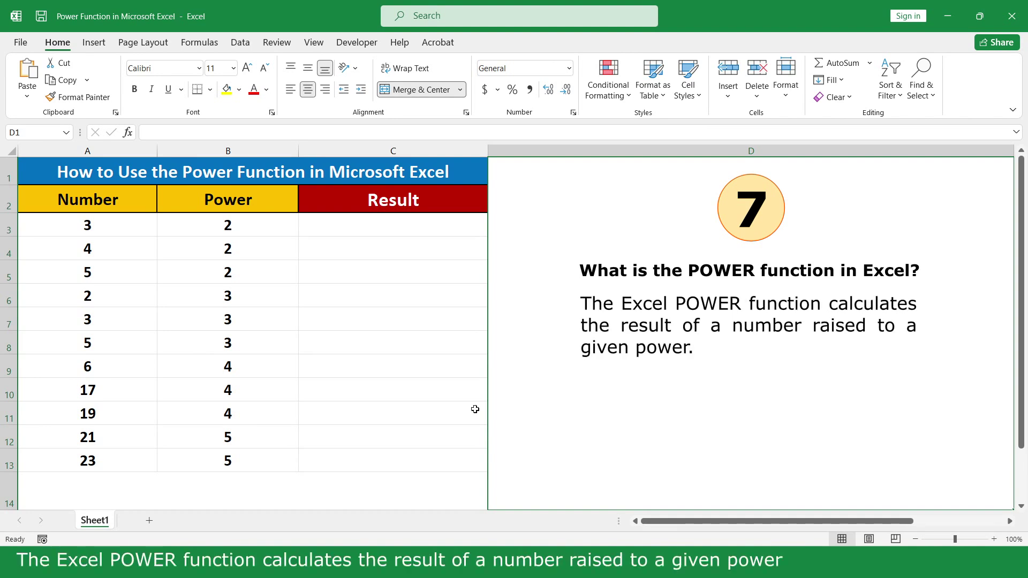
Enter =POWER(A3,B3) in C3, giving the first result 9.
{"action": "left_click", "coordinate": [445, 226]}
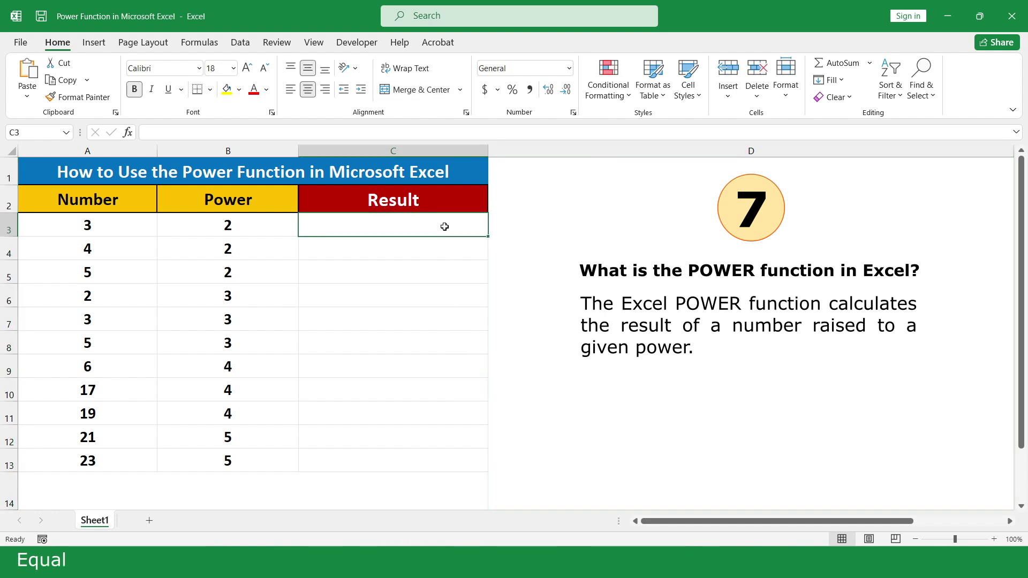
{"action": "type", "text": "=po"}
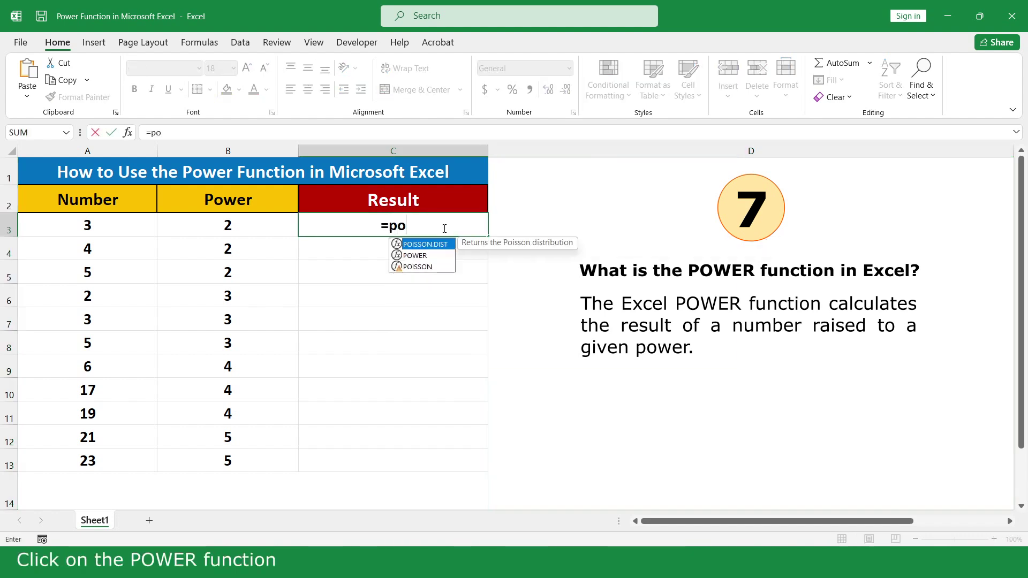
{"action": "double_click", "coordinate": [423, 256]}
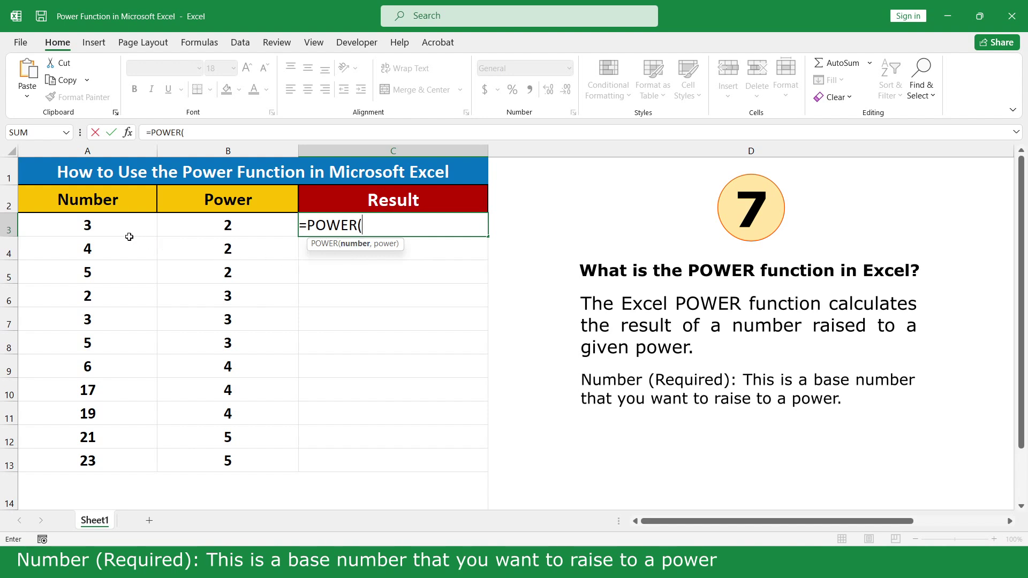
{"action": "left_click", "coordinate": [103, 225]}
{"action": "type", "text": ","}
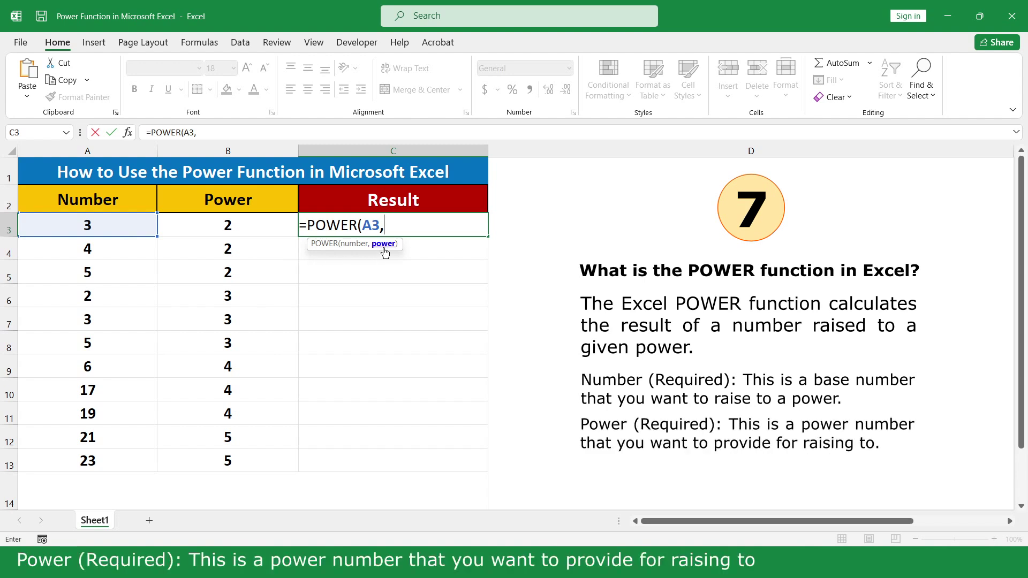
{"action": "left_click", "coordinate": [237, 226]}
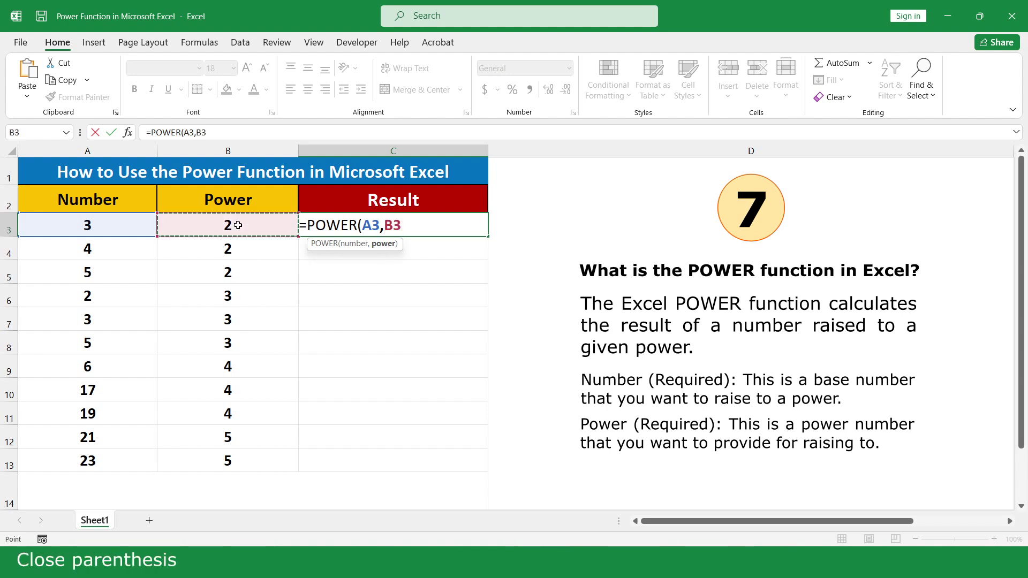
{"action": "type", "text": ")"}
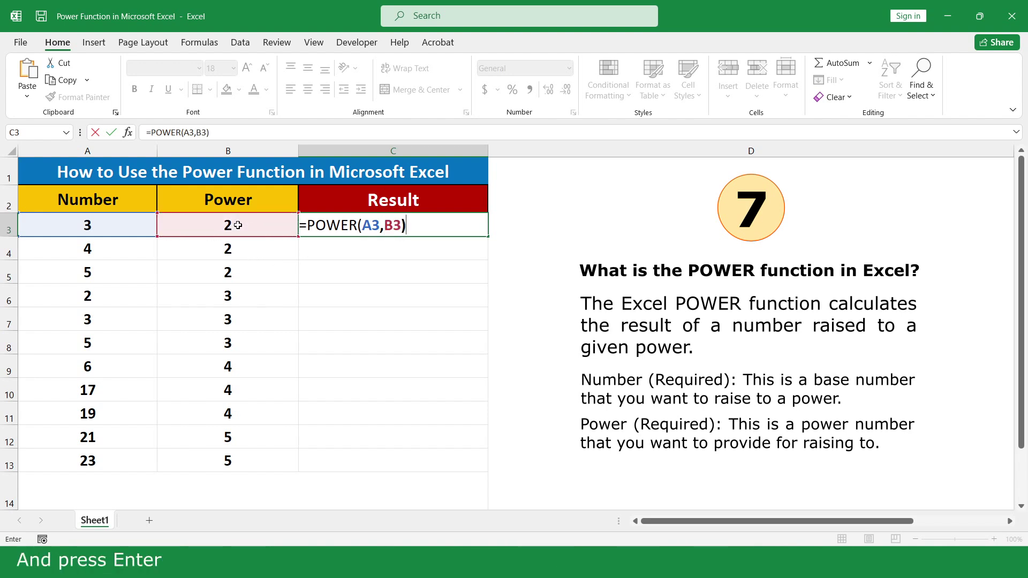
{"action": "key", "text": "Return"}
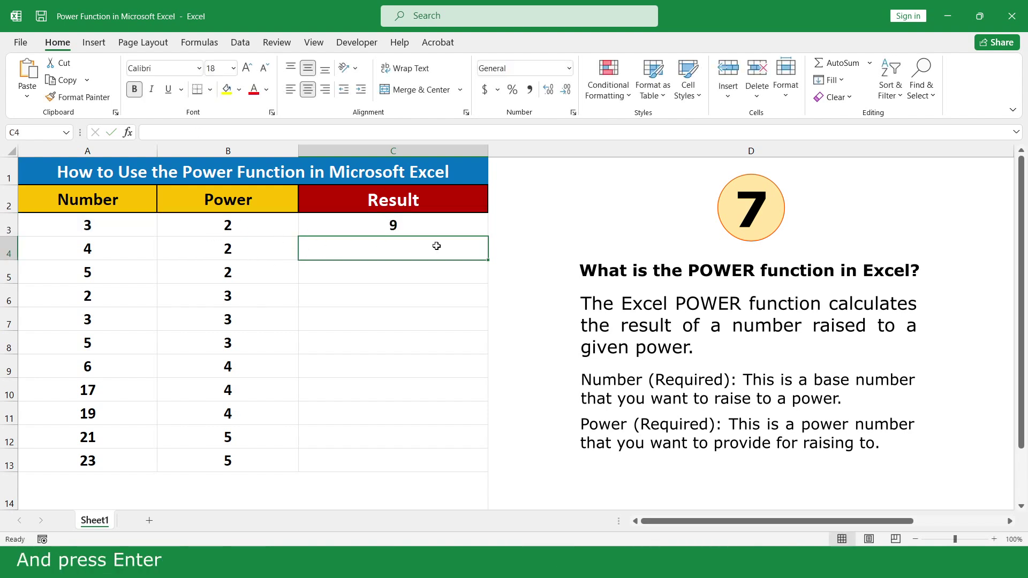
Copy the POWER formula down the Result column.
{"action": "left_click", "coordinate": [476, 225]}
{"action": "left_click_drag", "start_coordinate": [487, 236], "coordinate": [459, 464]}
{"action": "left_click", "coordinate": [500, 494]}
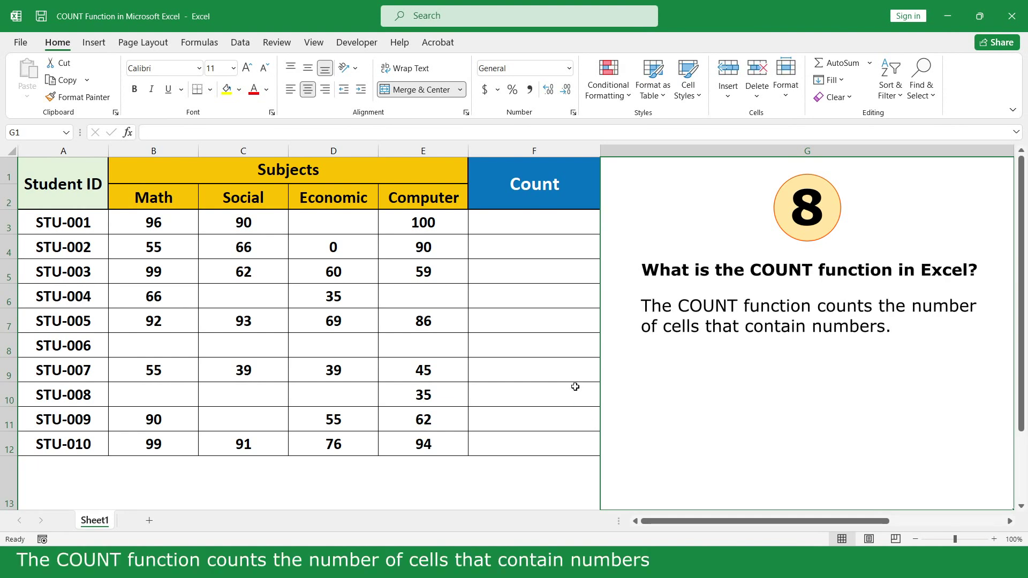
Enter =COUNT(B3:E3) in F3 and copy it down through F12 for all ten students.
{"action": "left_click", "coordinate": [559, 227]}
{"action": "type", "text": "=cou"}
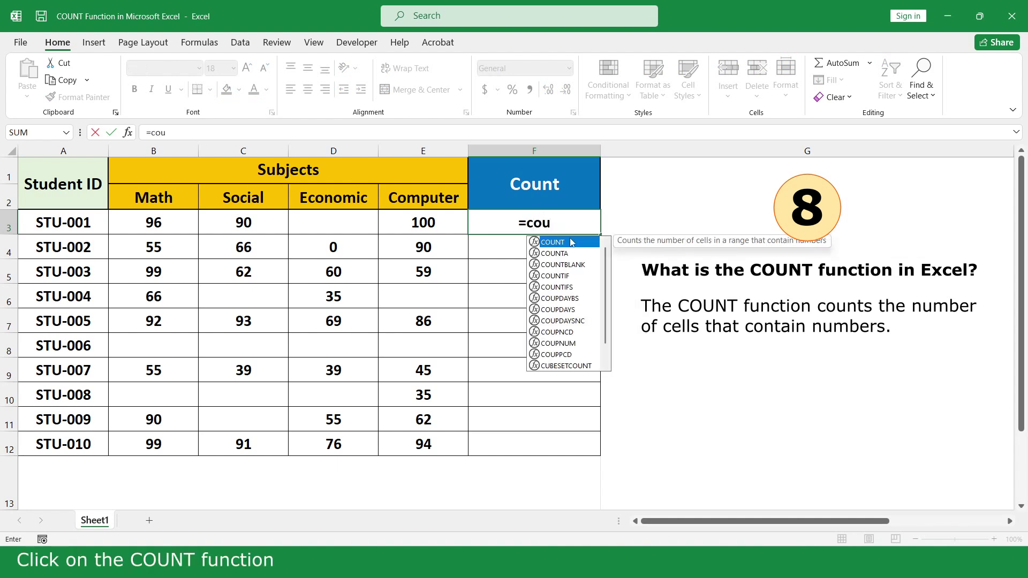
{"action": "double_click", "coordinate": [571, 244]}
{"action": "left_click_drag", "start_coordinate": [449, 225], "coordinate": [168, 223]}
{"action": "type", "text": ")"}
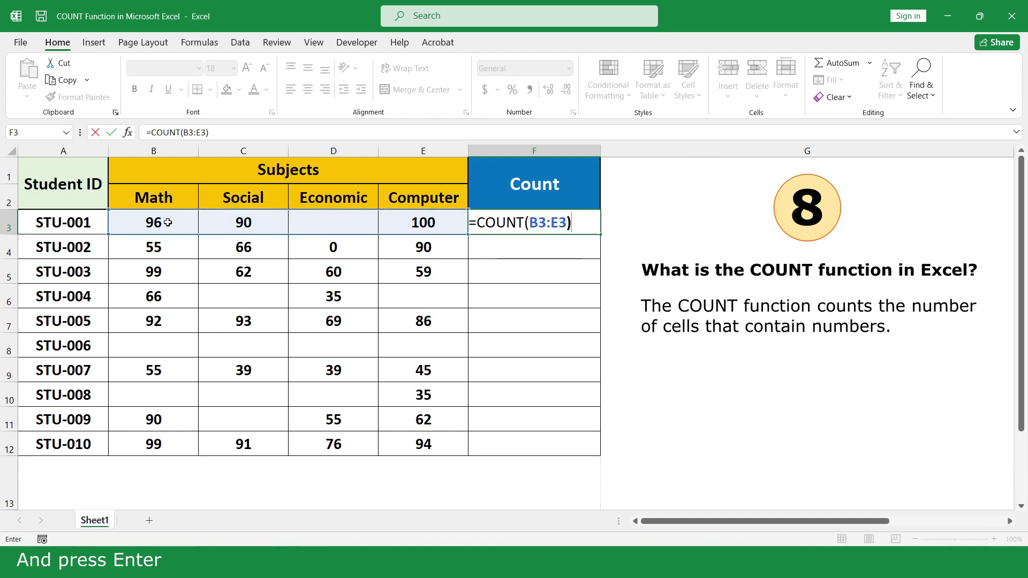
{"action": "key", "text": "Return"}
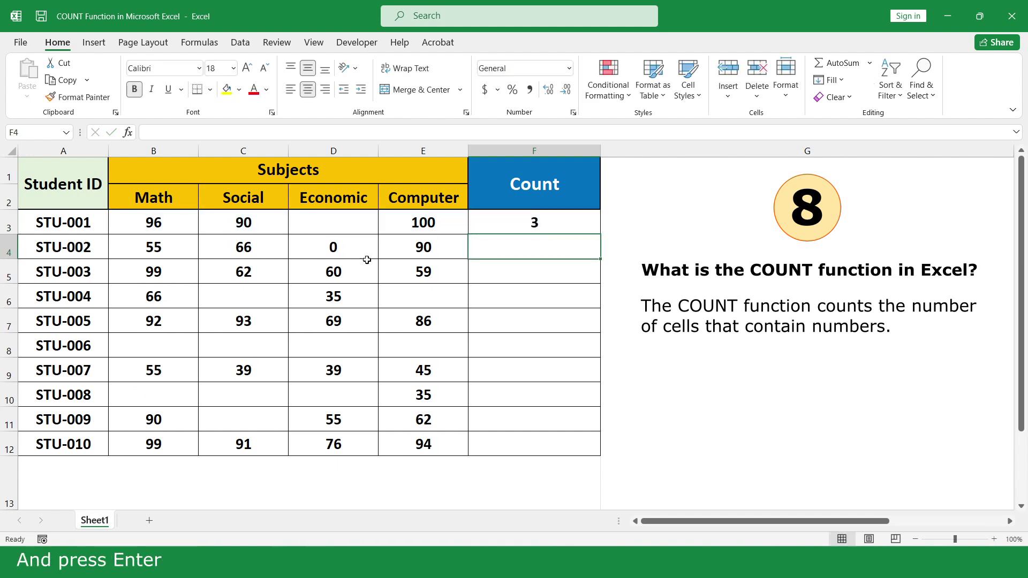
{"action": "left_click", "coordinate": [572, 224]}
{"action": "left_click_drag", "start_coordinate": [600, 234], "coordinate": [584, 450]}
{"action": "left_click", "coordinate": [616, 482]}
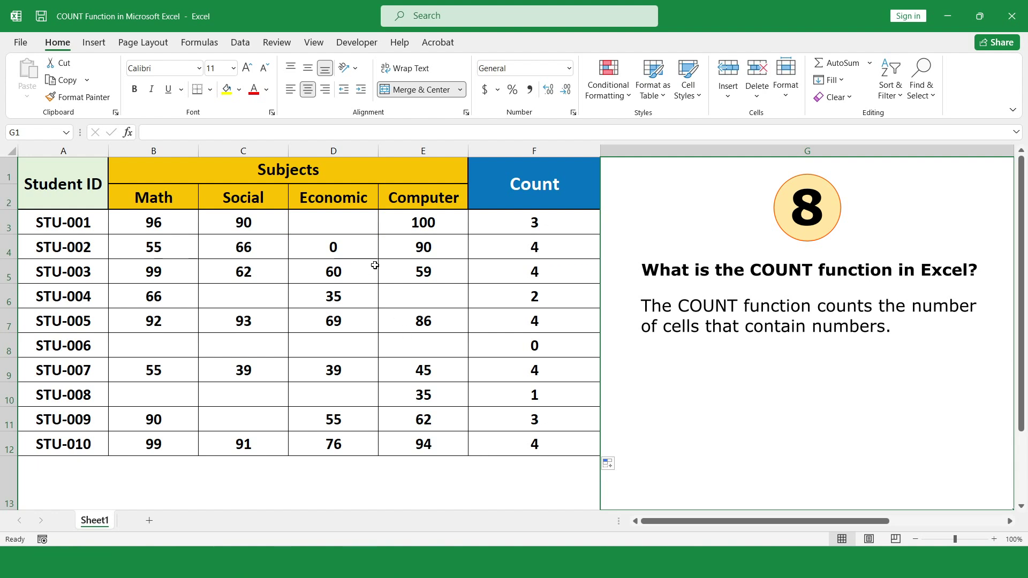
Enter 75 as STU-001's Economic score in cell D3.
{"action": "left_click", "coordinate": [361, 223]}
{"action": "type", "text": "75"}
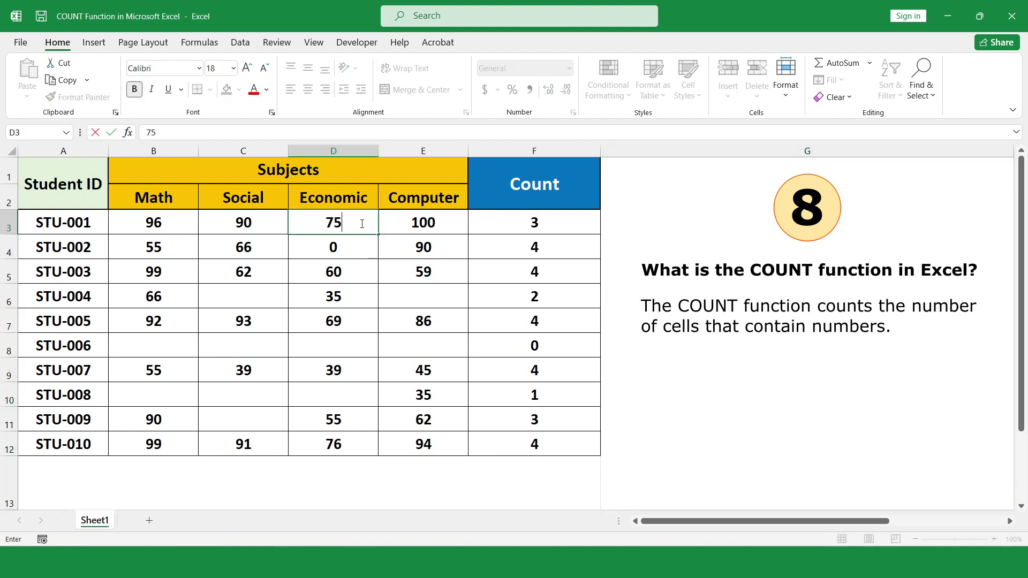
{"action": "key", "text": "Return"}
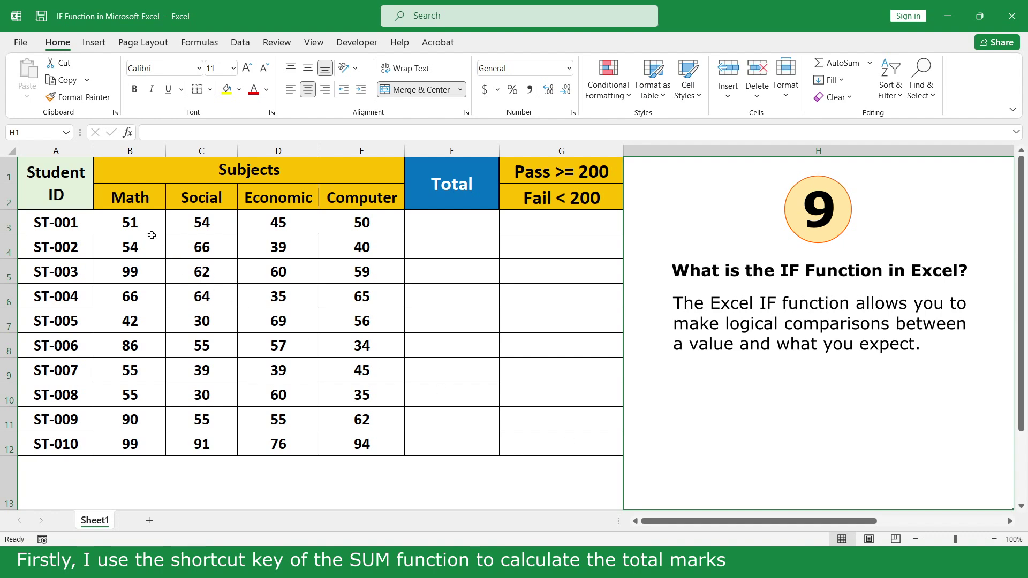
AutoSum each student's marks into Total, then fill G3:G12 with =IF(F3>=200,"Pass","Fail").
{"action": "left_click_drag", "start_coordinate": [136, 225], "coordinate": [488, 444]}
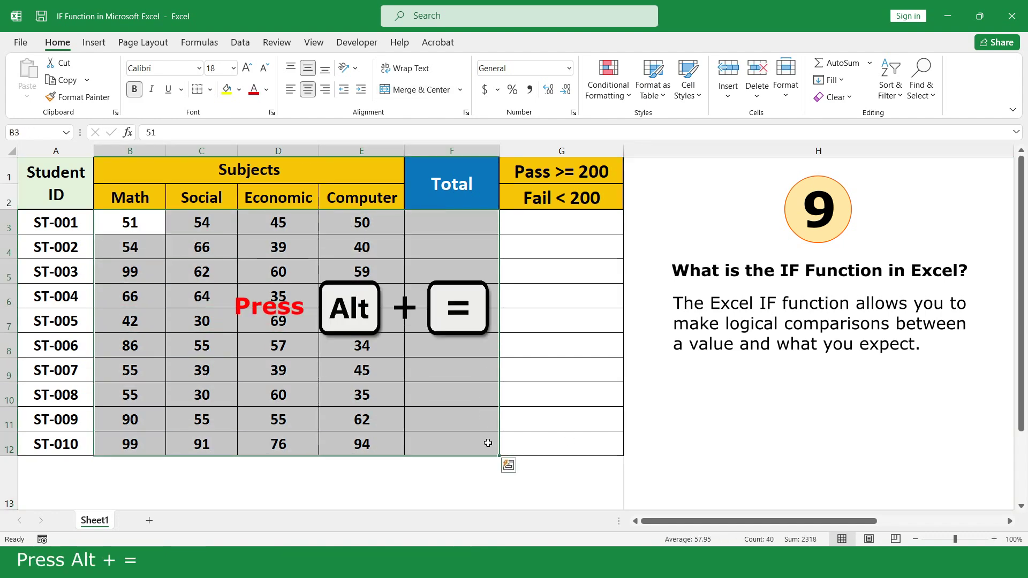
{"action": "key", "text": "alt+equal"}
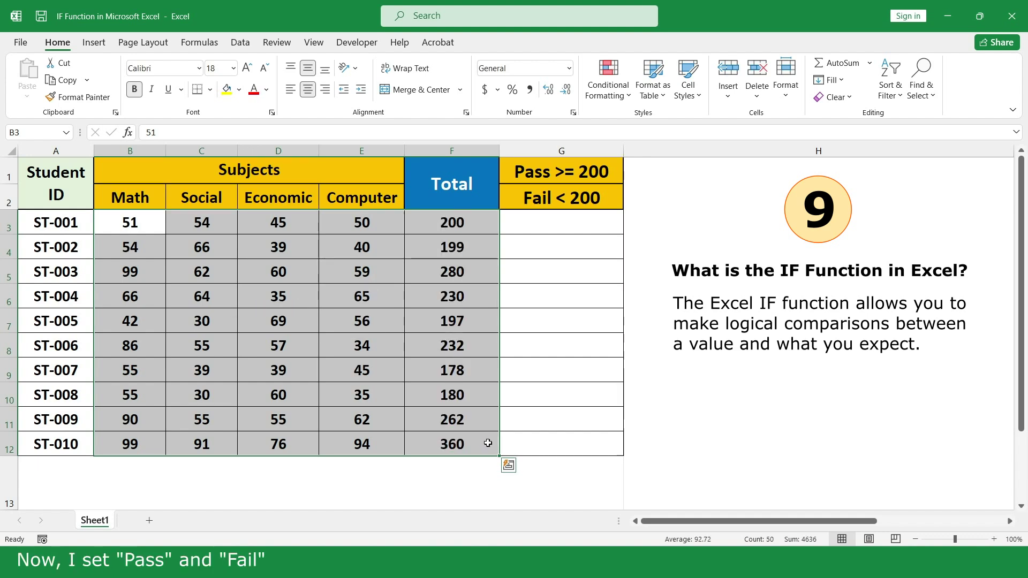
{"action": "left_click", "coordinate": [604, 222]}
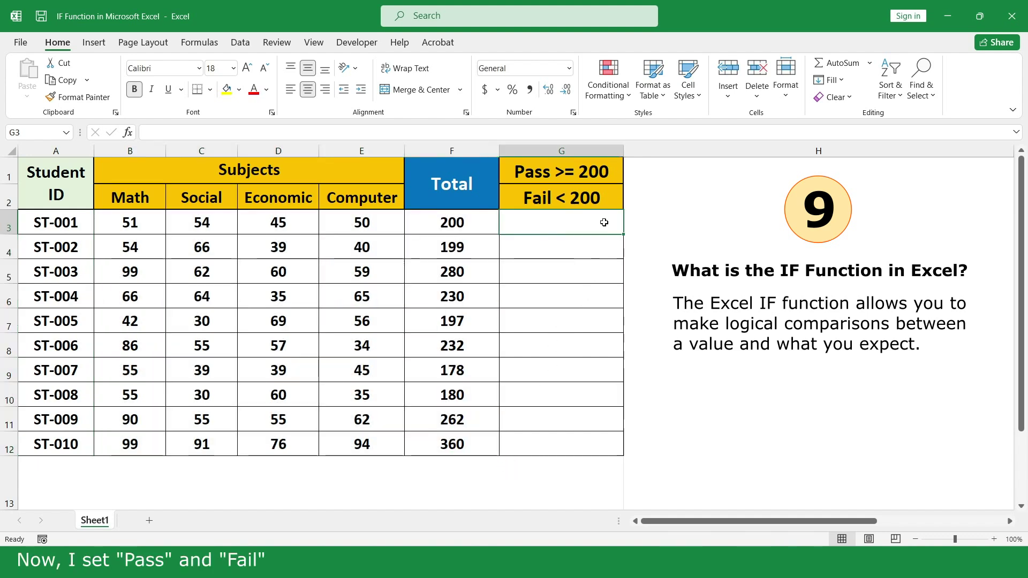
{"action": "type", "text": "=i"}
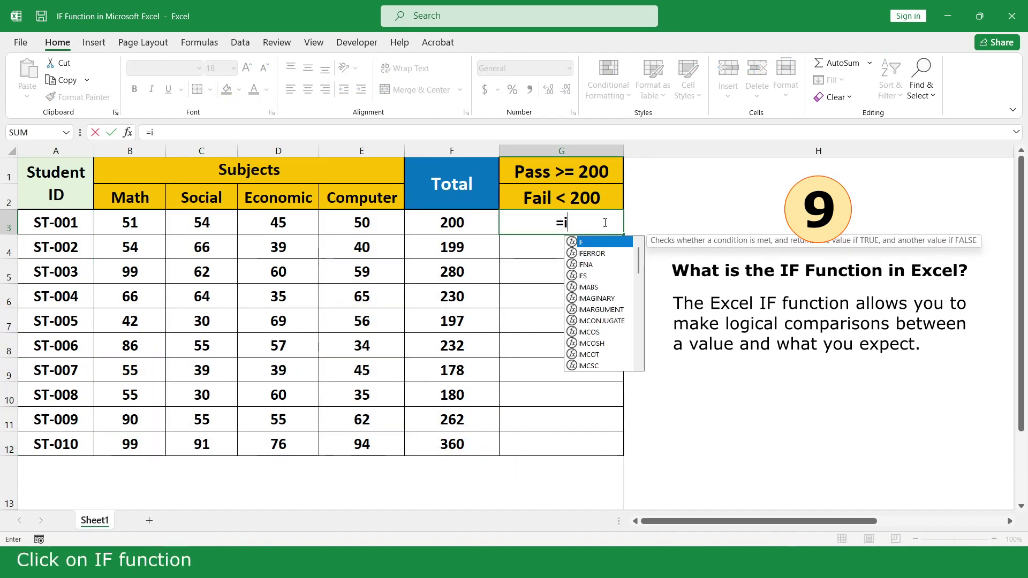
{"action": "double_click", "coordinate": [589, 243]}
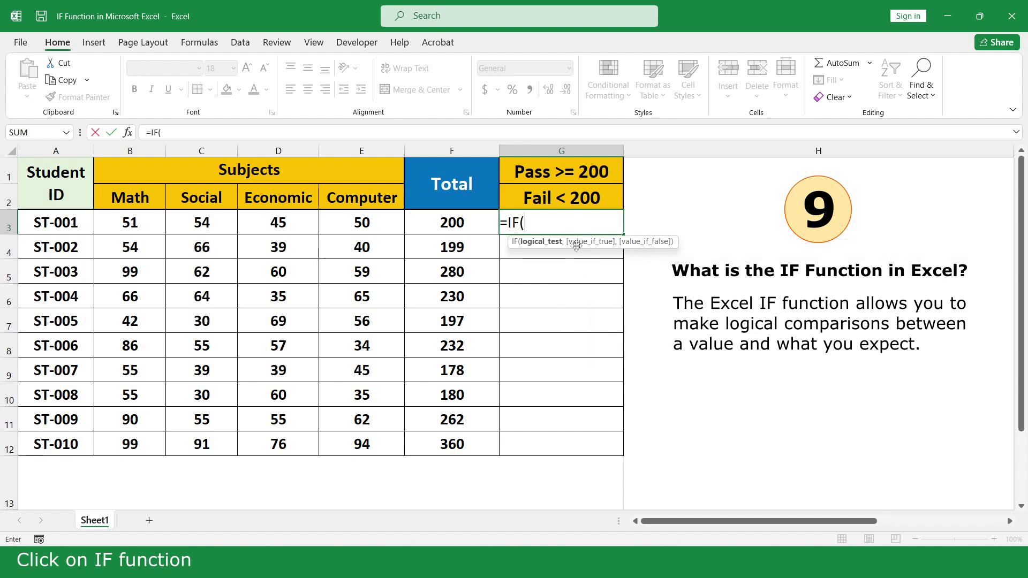
{"action": "left_click", "coordinate": [470, 223]}
{"action": "type", "text": ">"}
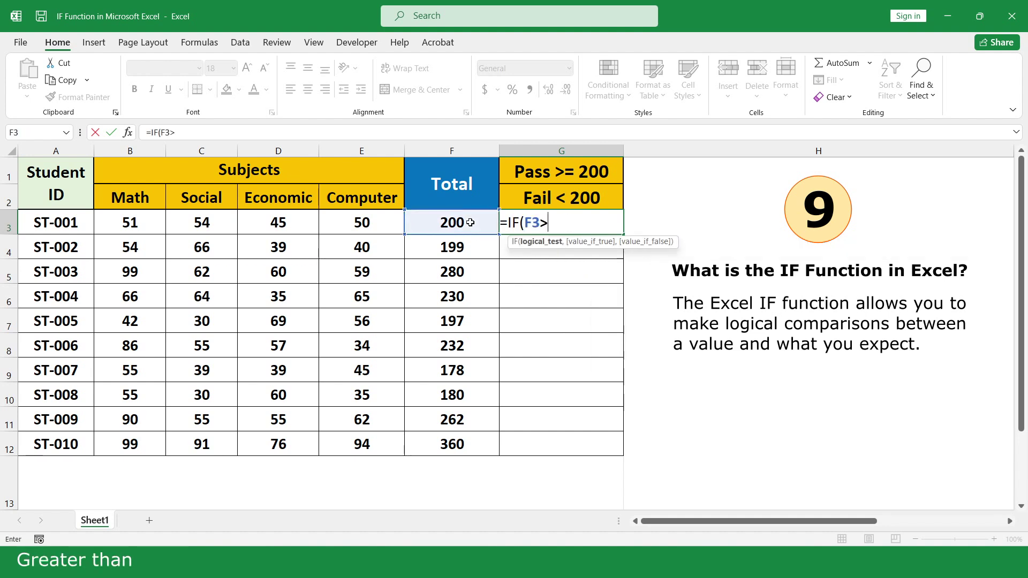
{"action": "type", "text": "="}
{"action": "type", "text": "2"}
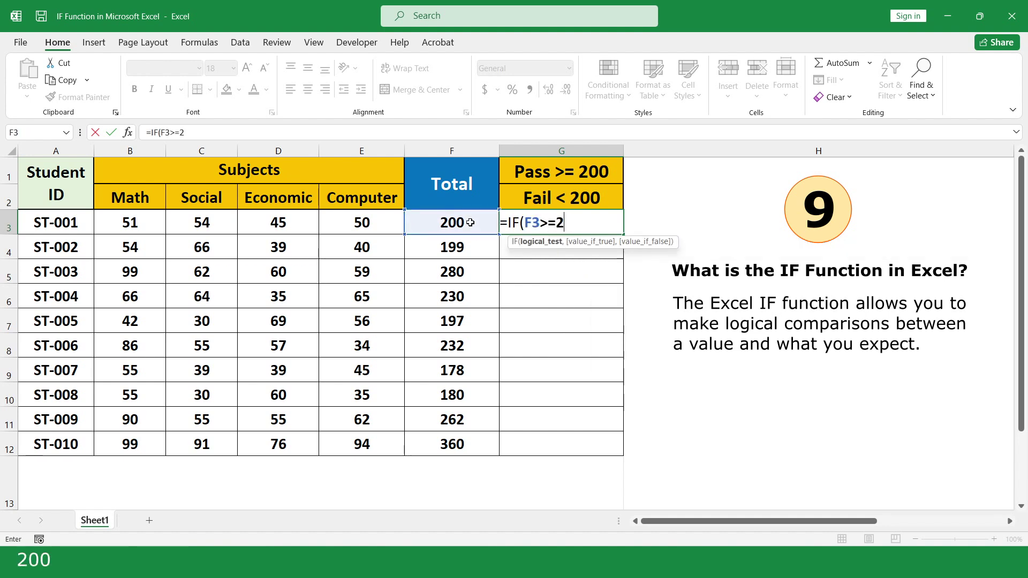
{"action": "type", "text": "00,"}
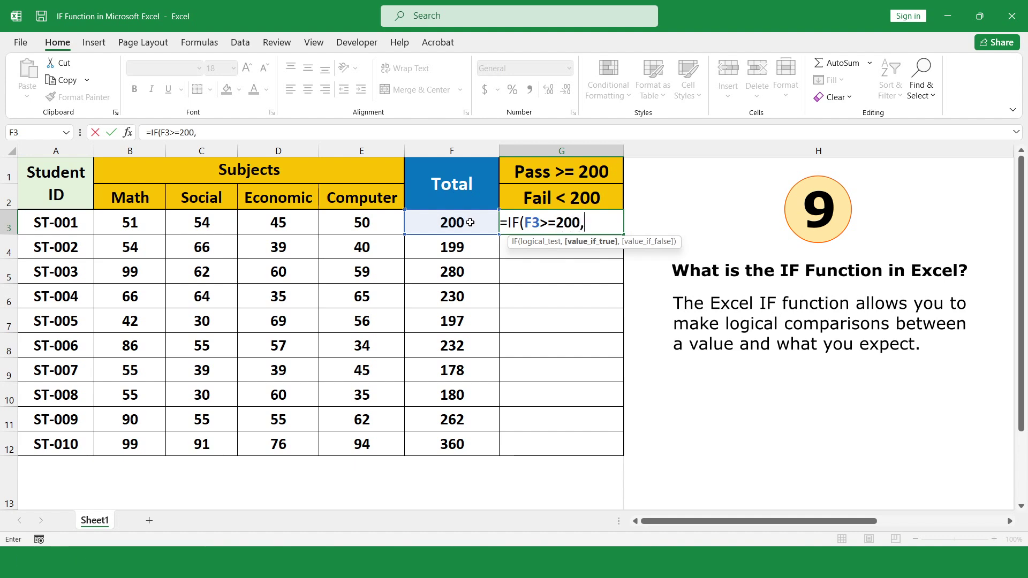
{"action": "type", "text": "\"Pas"}
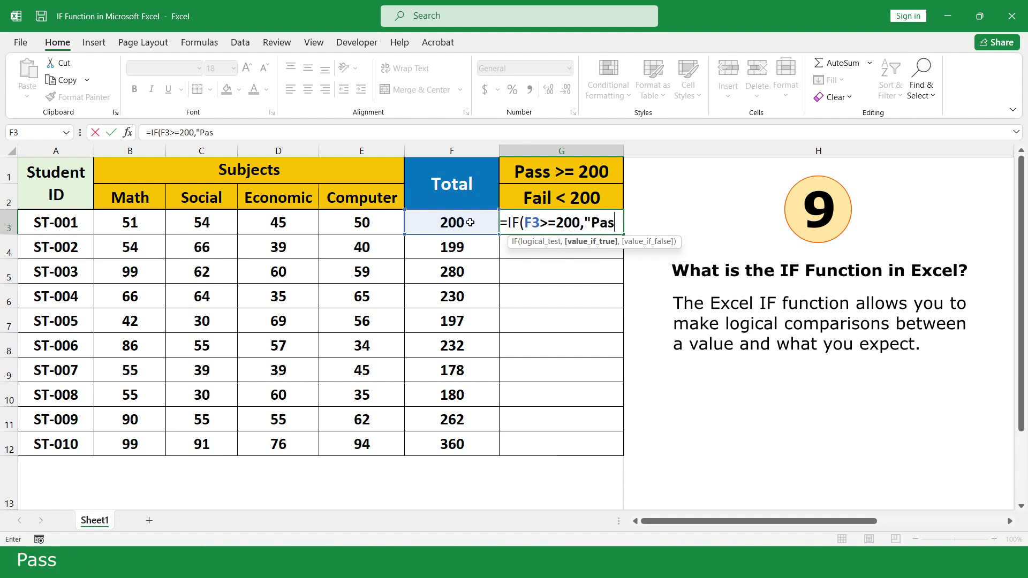
{"action": "type", "text": "s\","}
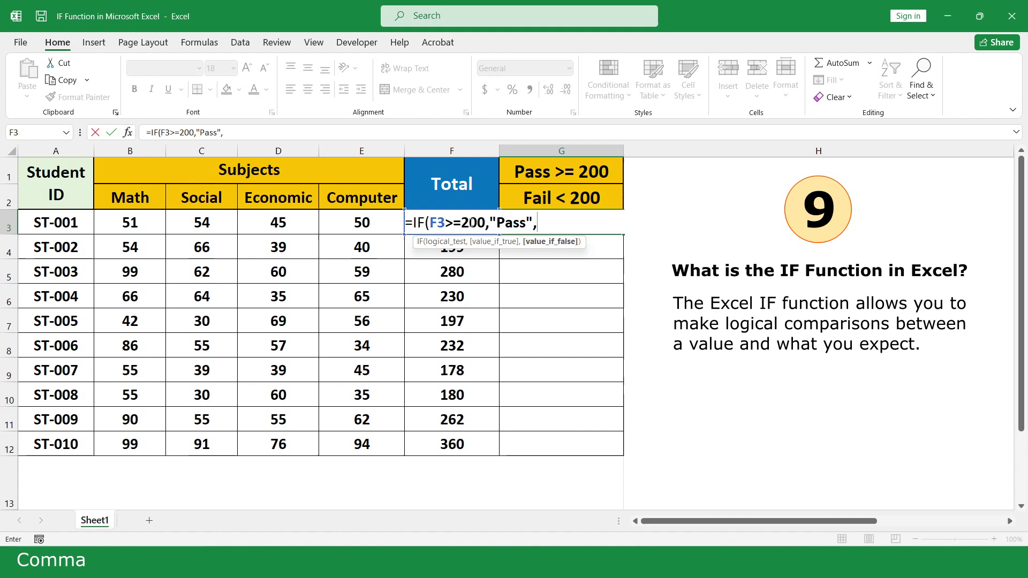
{"action": "type", "text": "\"F"}
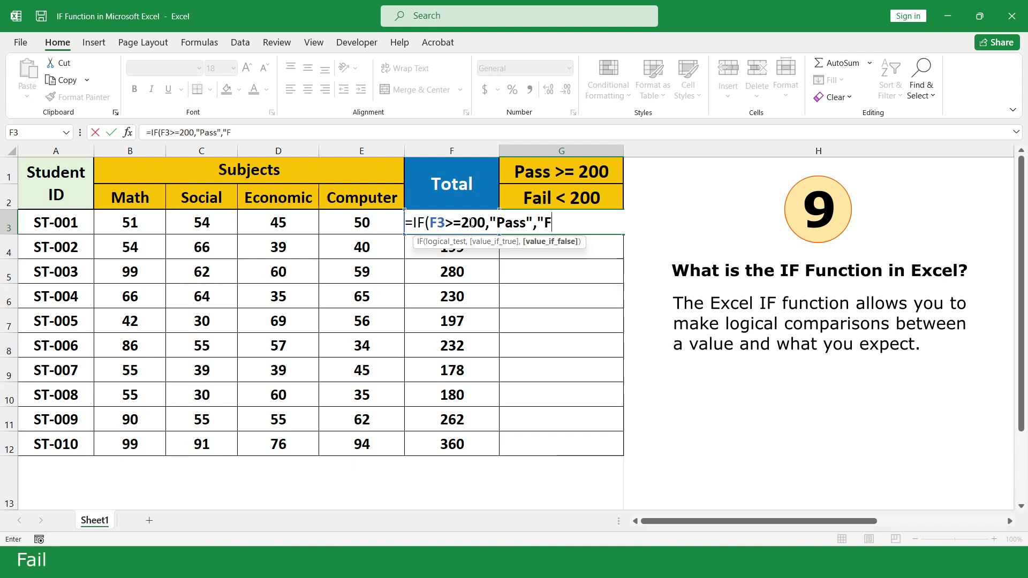
{"action": "type", "text": "ail\""}
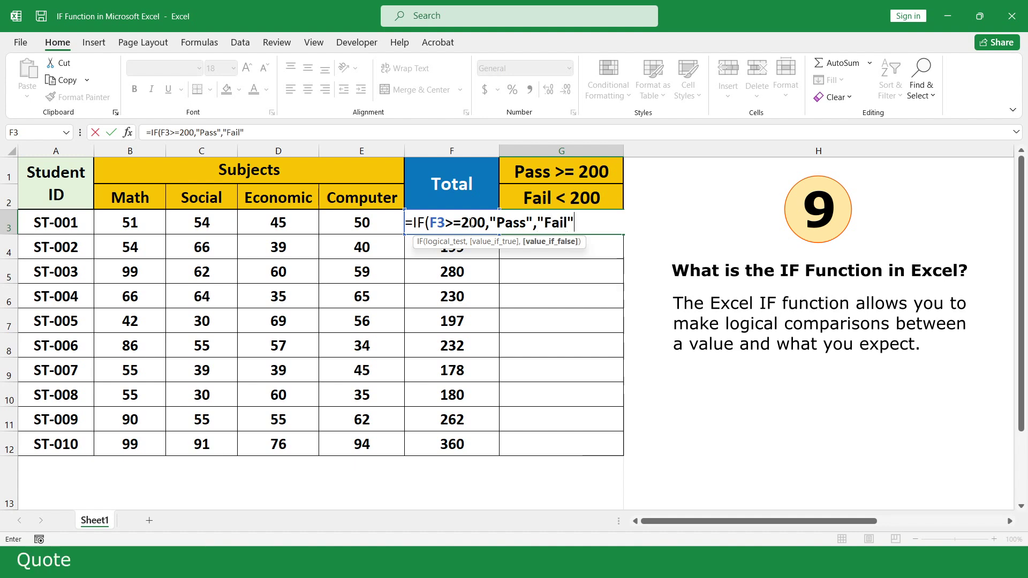
{"action": "type", "text": ")"}
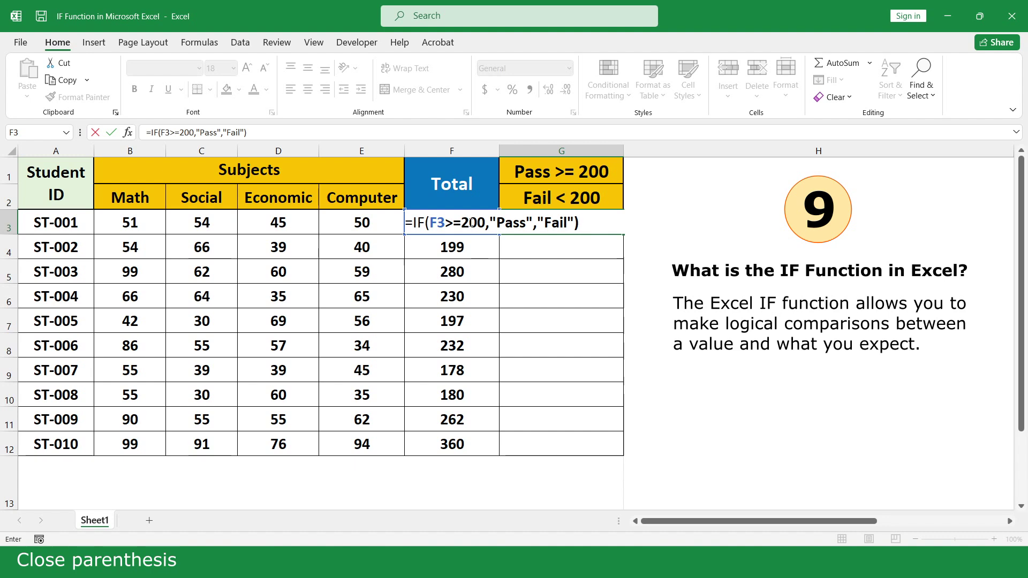
{"action": "key", "text": "Return"}
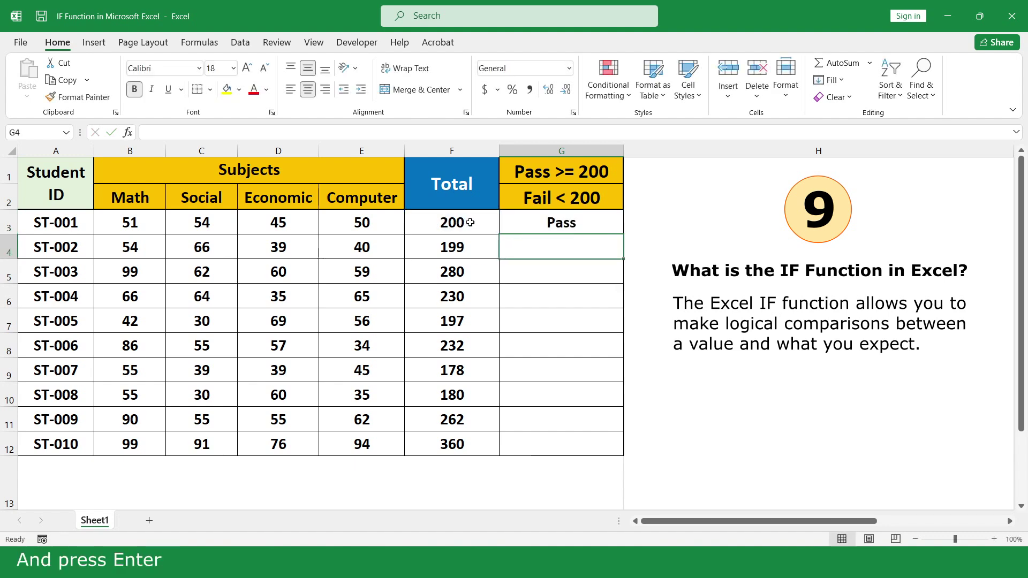
{"action": "left_click", "coordinate": [609, 224]}
{"action": "left_click_drag", "start_coordinate": [619, 231], "coordinate": [604, 443]}
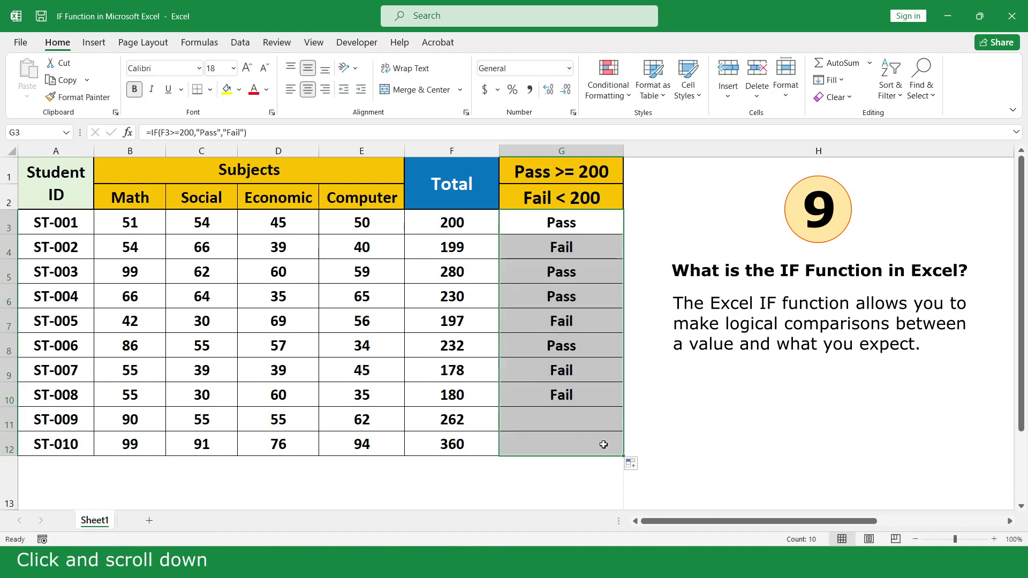
{"action": "left_click", "coordinate": [635, 483]}
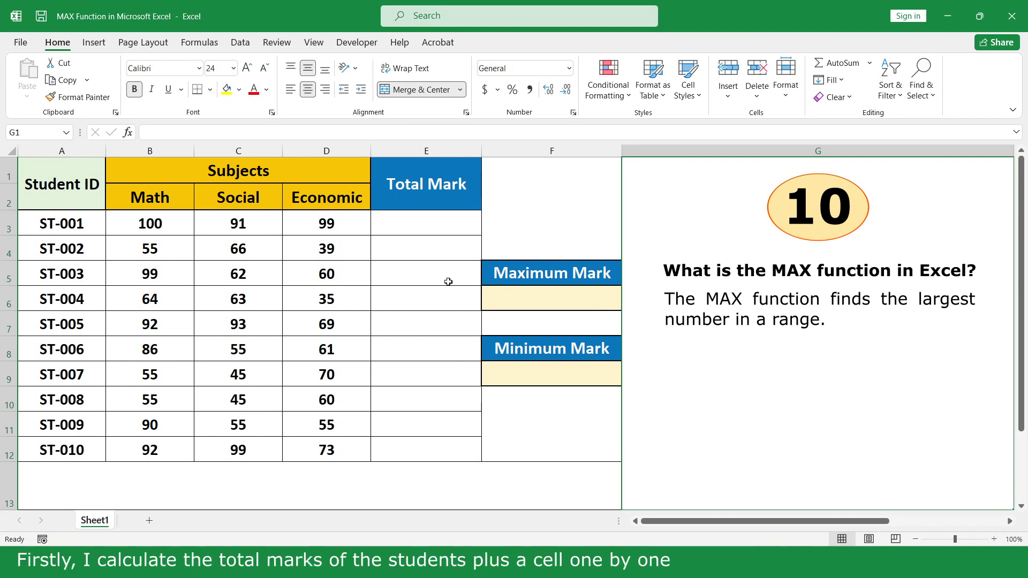
Enter =D3+C3+B3 in E3 and copy it down the Total Mark column.
{"action": "left_click", "coordinate": [446, 223]}
{"action": "type", "text": "="}
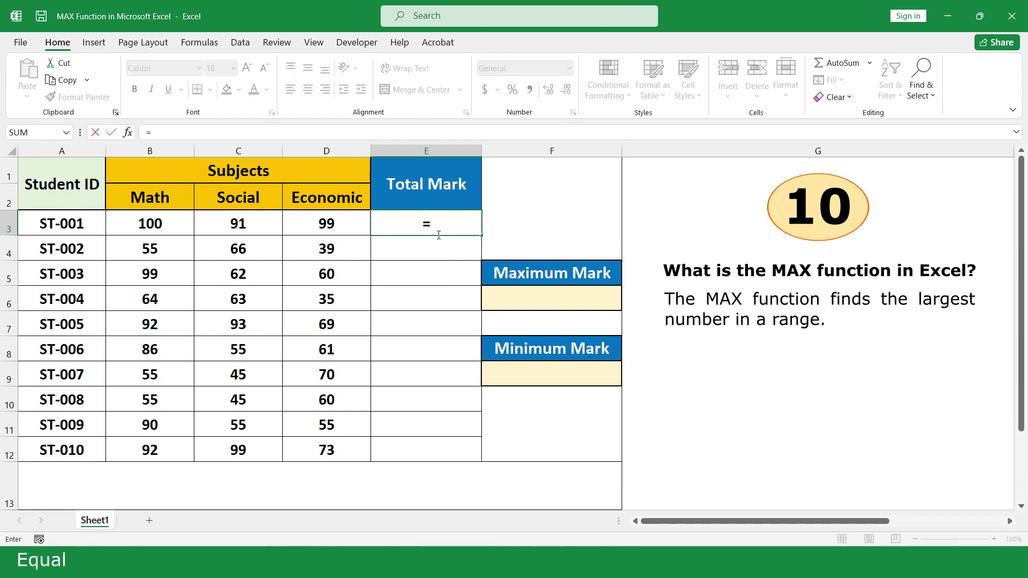
{"action": "left_click", "coordinate": [341, 224]}
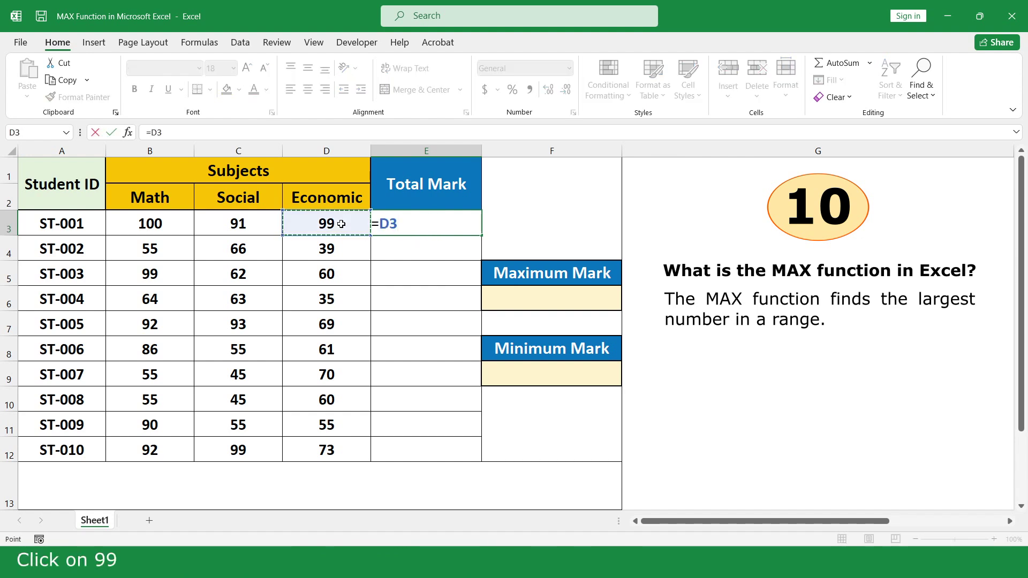
{"action": "type", "text": "+"}
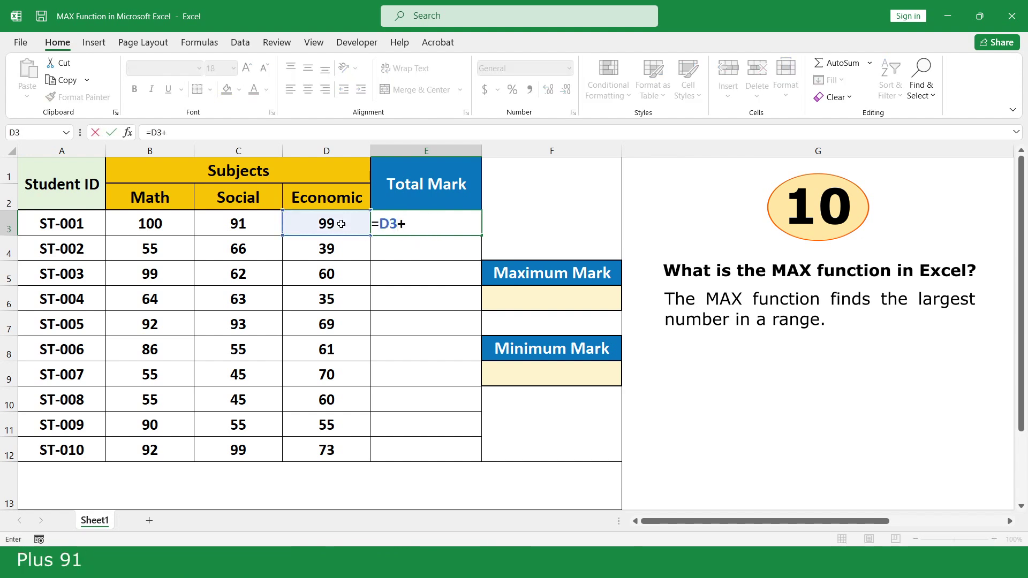
{"action": "left_click", "coordinate": [252, 225]}
{"action": "type", "text": "+"}
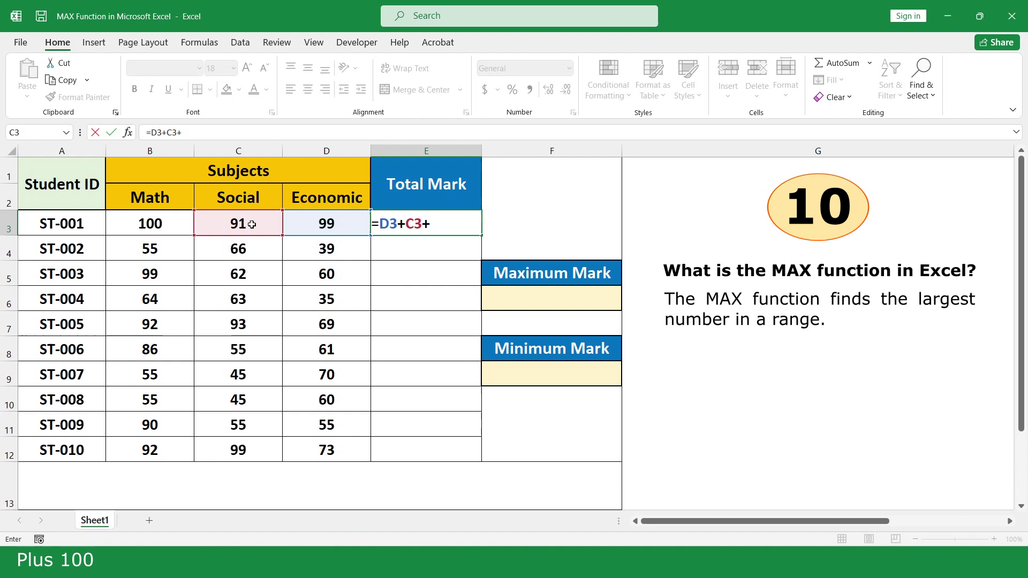
{"action": "left_click", "coordinate": [170, 225]}
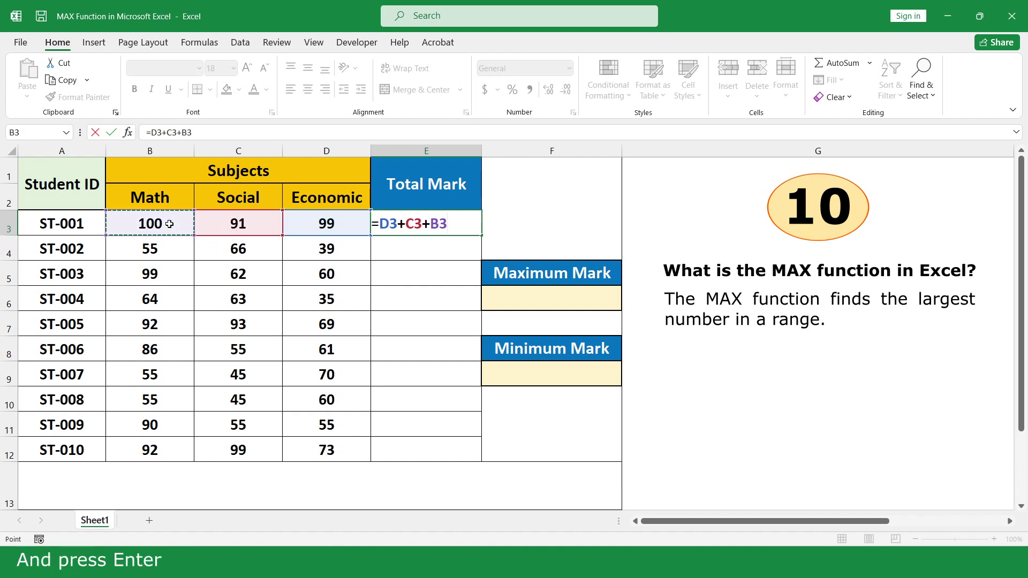
{"action": "key", "text": "Return"}
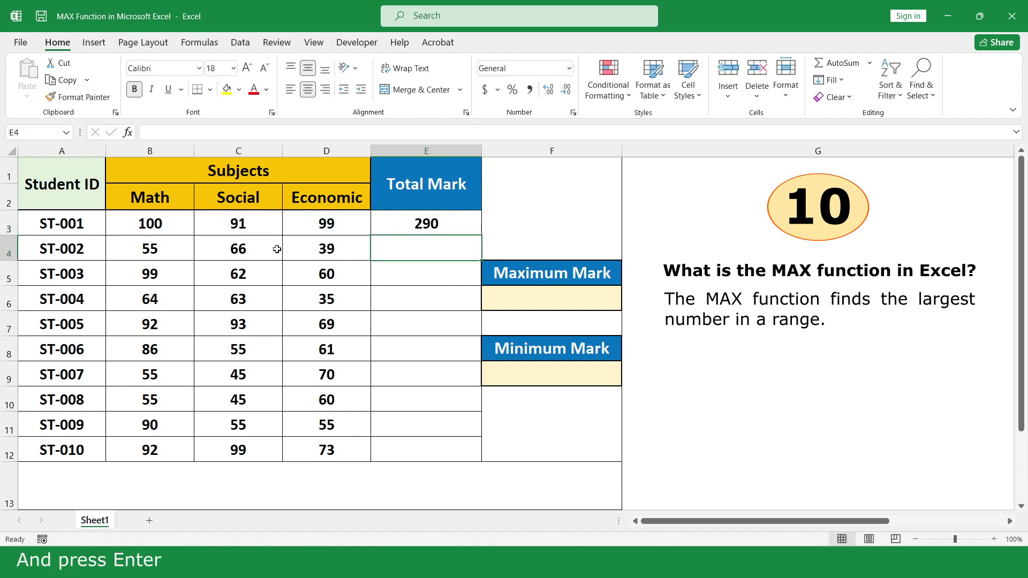
{"action": "left_click", "coordinate": [470, 225]}
{"action": "double_click", "coordinate": [480, 234]}
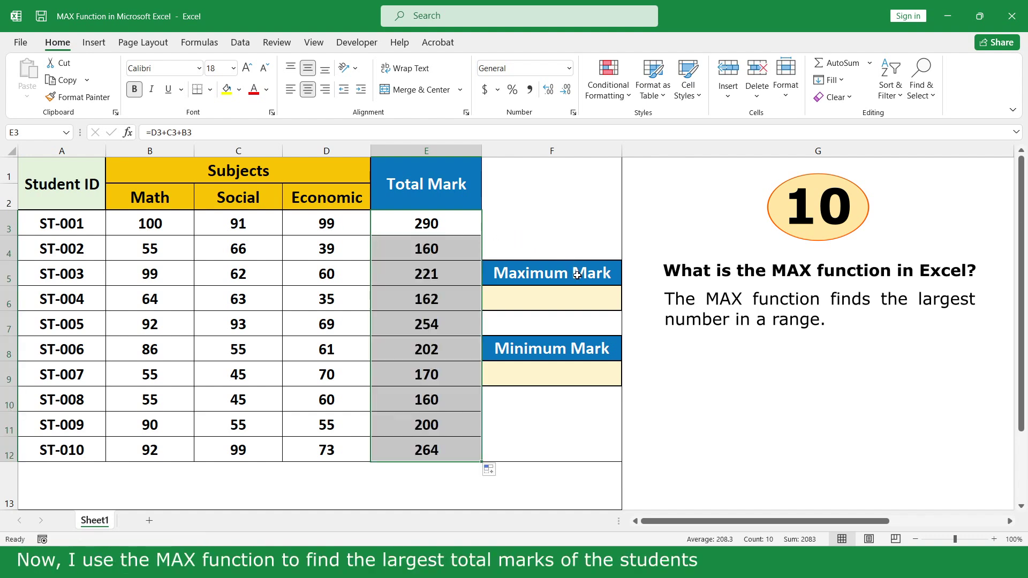
Enter =MAX(E3:E12) under Maximum Mark to show 290.
{"action": "left_click", "coordinate": [582, 299]}
{"action": "type", "text": "=ma"}
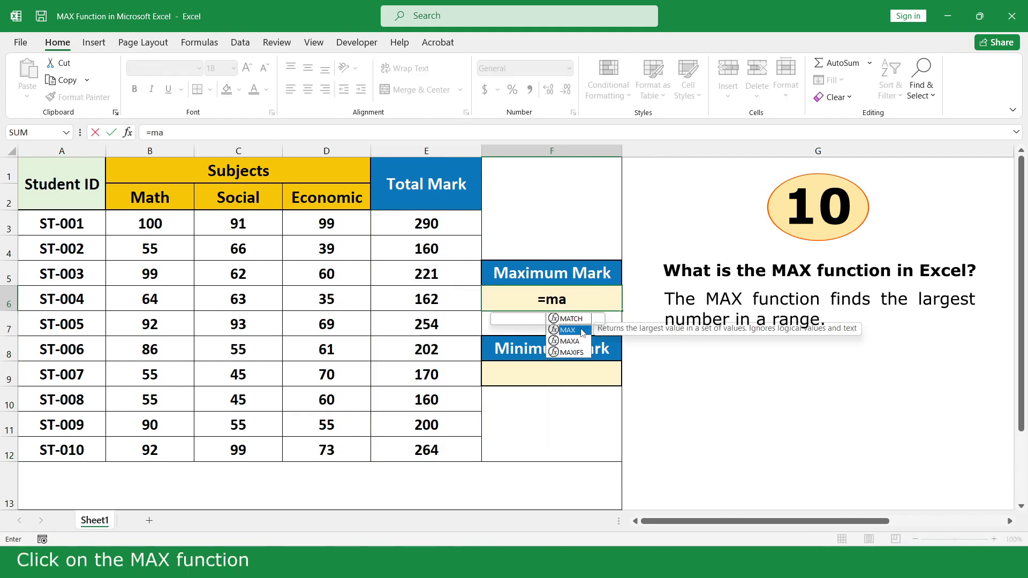
{"action": "double_click", "coordinate": [583, 330]}
{"action": "left_click_drag", "start_coordinate": [452, 224], "coordinate": [452, 450]}
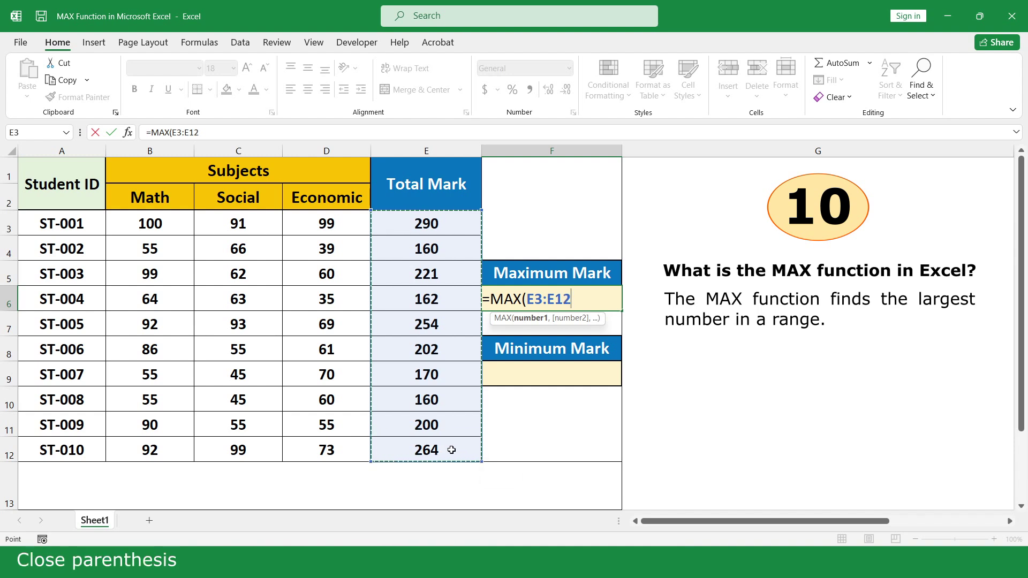
{"action": "type", "text": ")"}
{"action": "key", "text": "Return"}
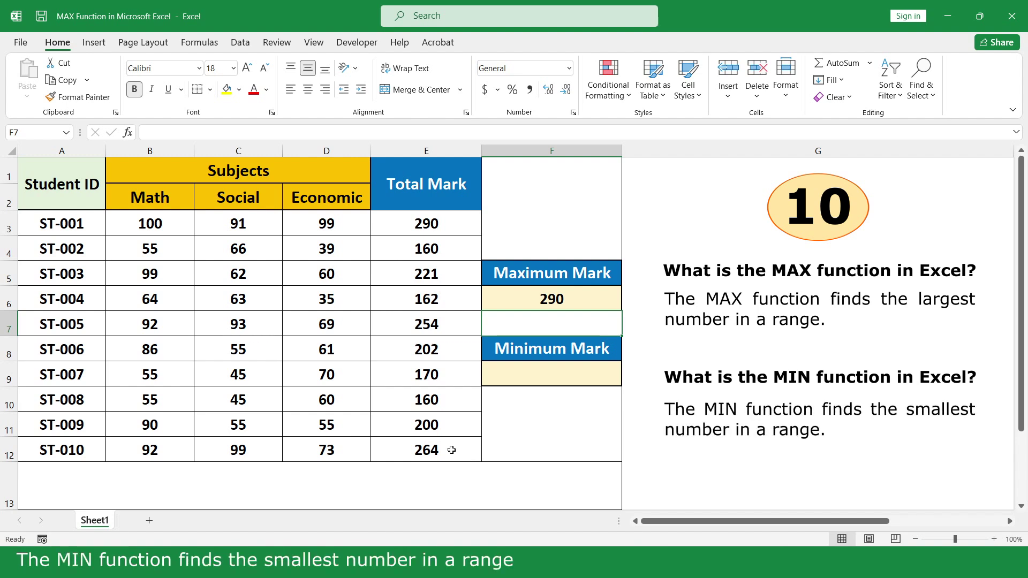
Enter =MIN(E3:E12) under Minimum Mark to show the lowest total, 160.
{"action": "left_click", "coordinate": [603, 374]}
{"action": "type", "text": "=mi"}
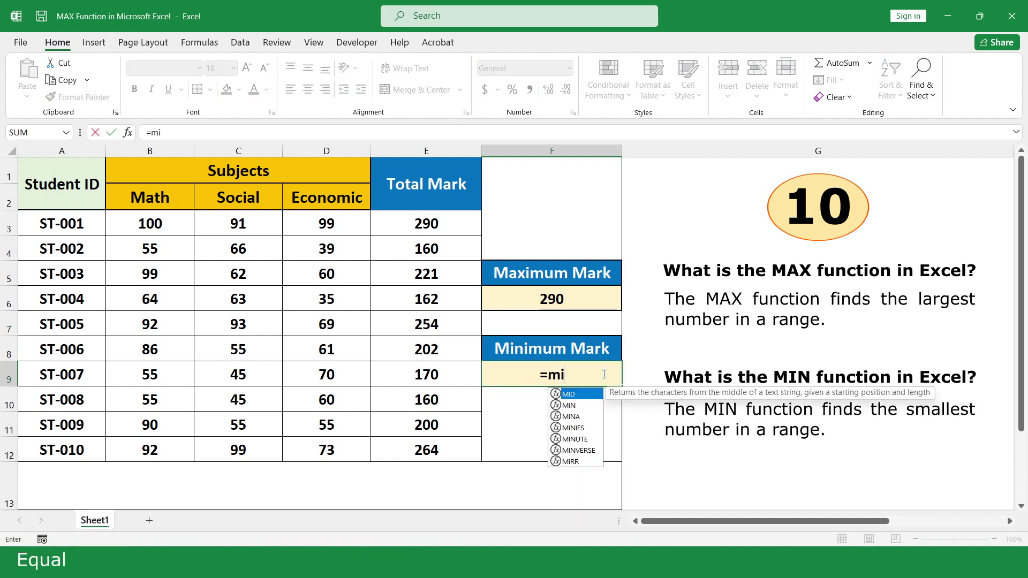
{"action": "double_click", "coordinate": [573, 405]}
{"action": "left_click_drag", "start_coordinate": [452, 225], "coordinate": [452, 450]}
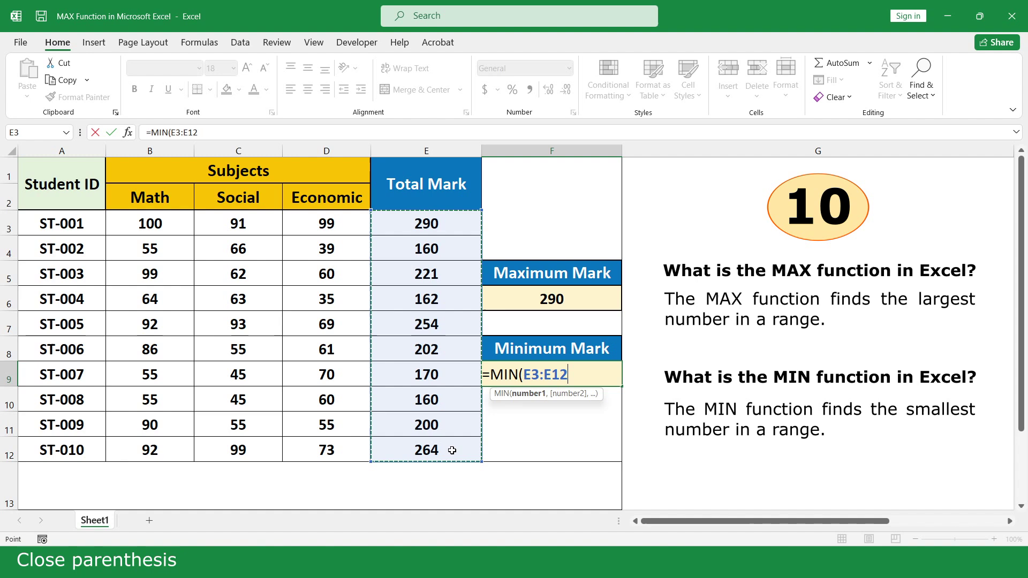
{"action": "type", "text": ")"}
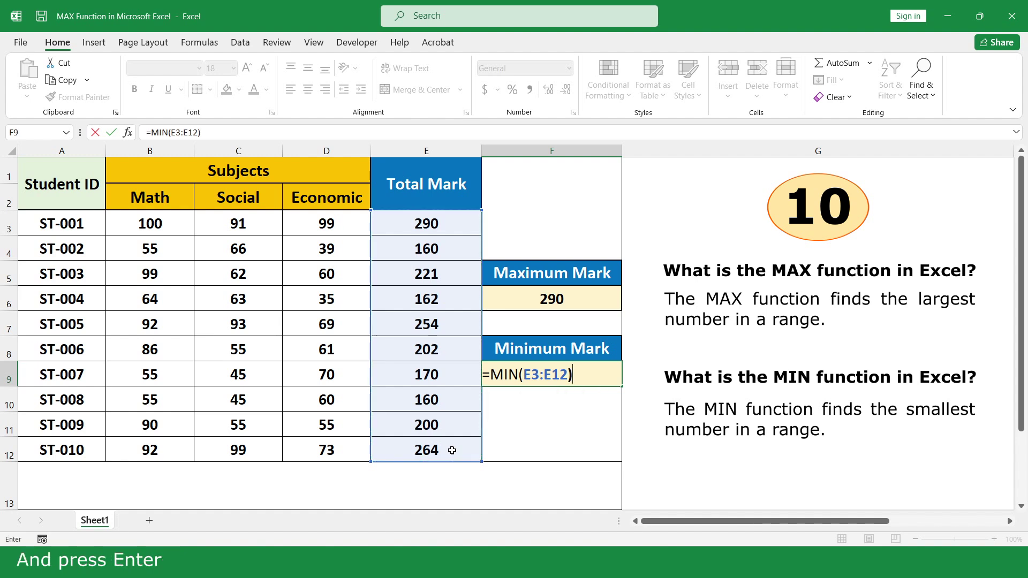
{"action": "key", "text": "Return"}
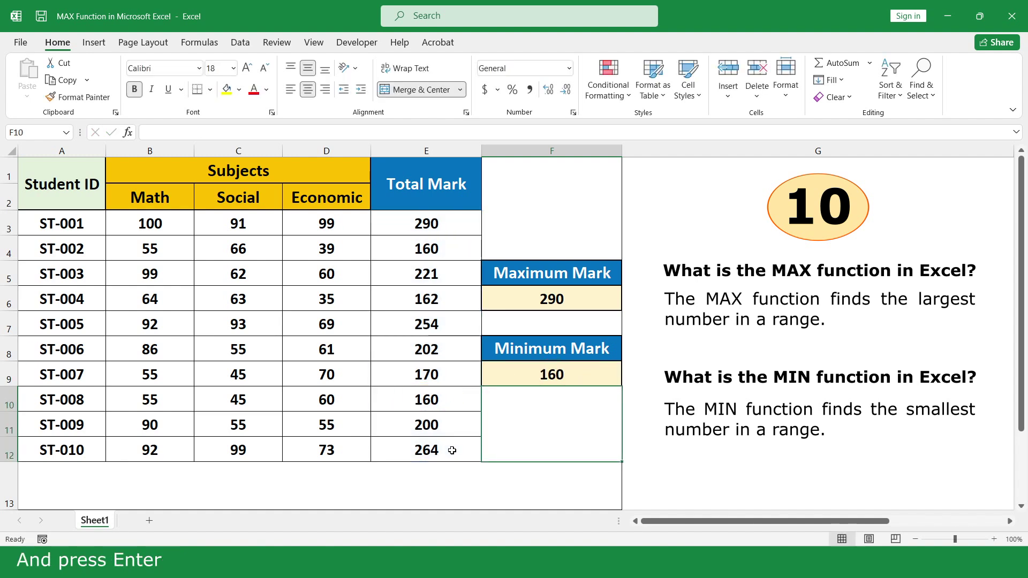
{"action": "left_click", "coordinate": [634, 491]}
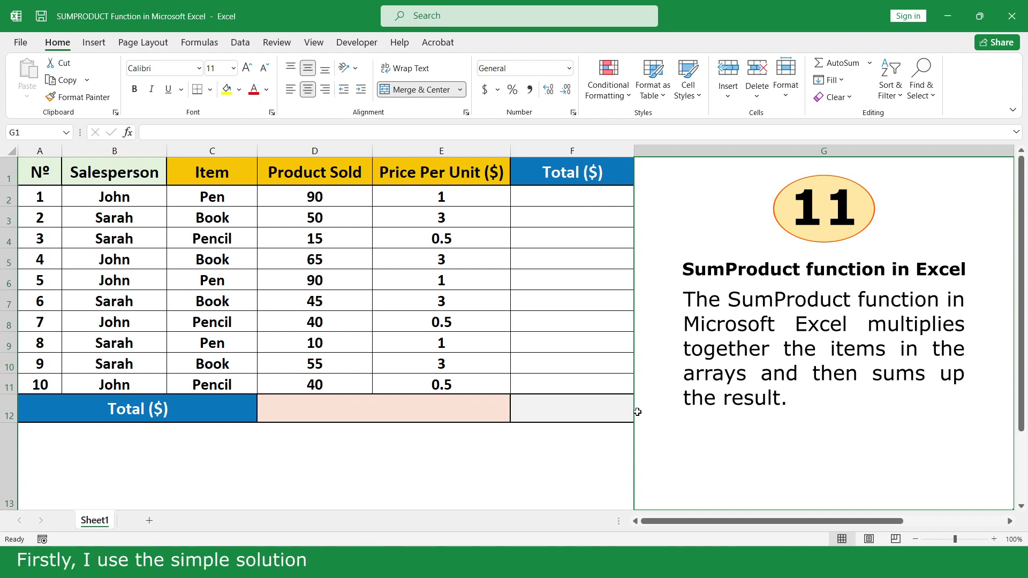
Enter =E2*D2 in F2 and copy it down through F11.
{"action": "left_click", "coordinate": [599, 197]}
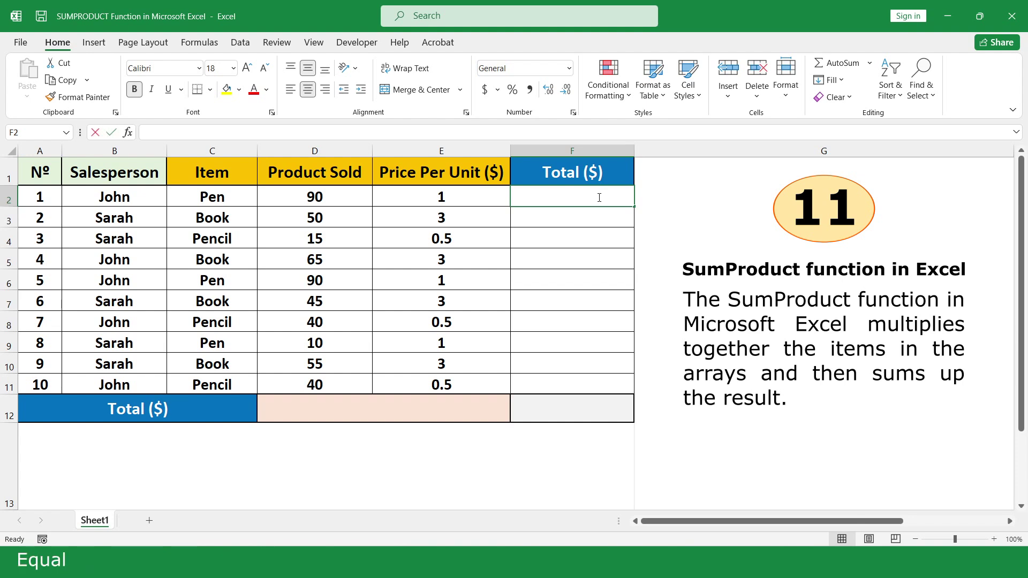
{"action": "type", "text": "="}
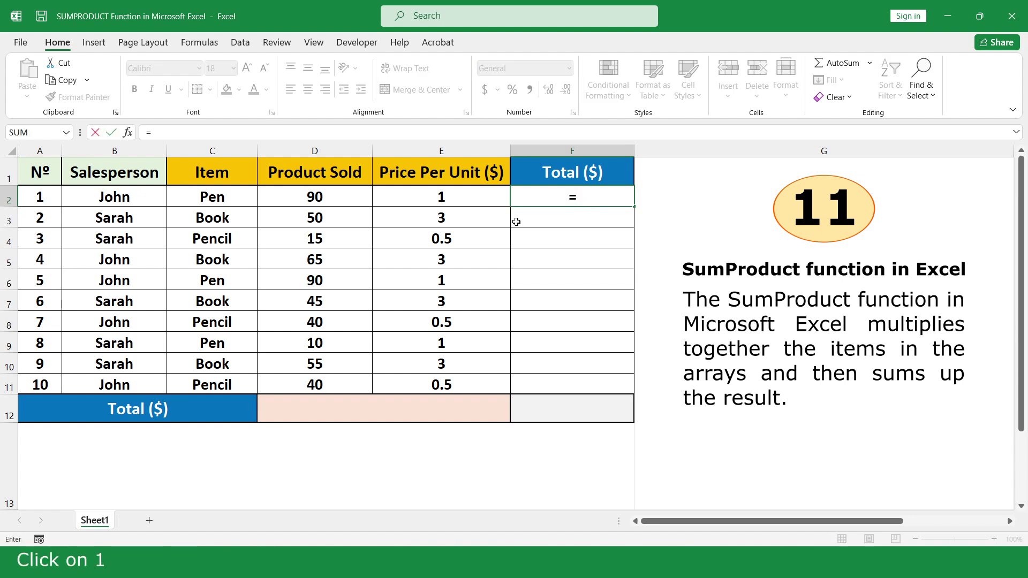
{"action": "left_click", "coordinate": [453, 196]}
{"action": "type", "text": "*"}
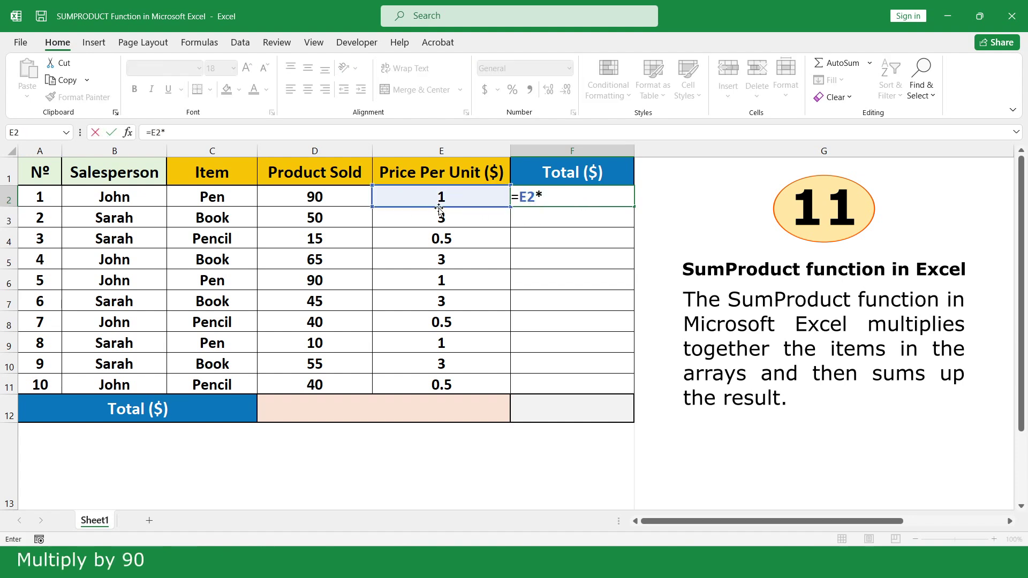
{"action": "left_click", "coordinate": [331, 197]}
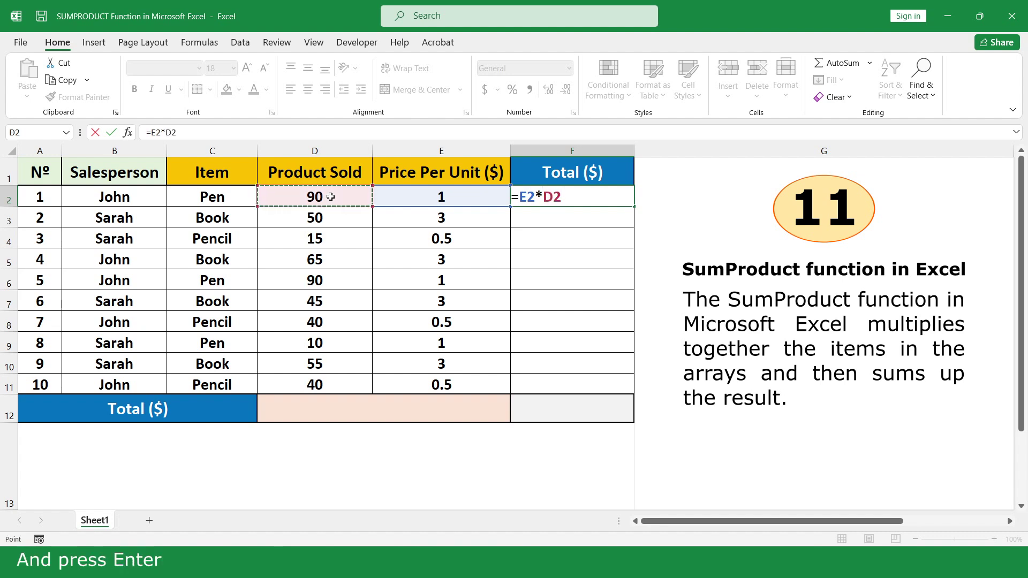
{"action": "key", "text": "Return"}
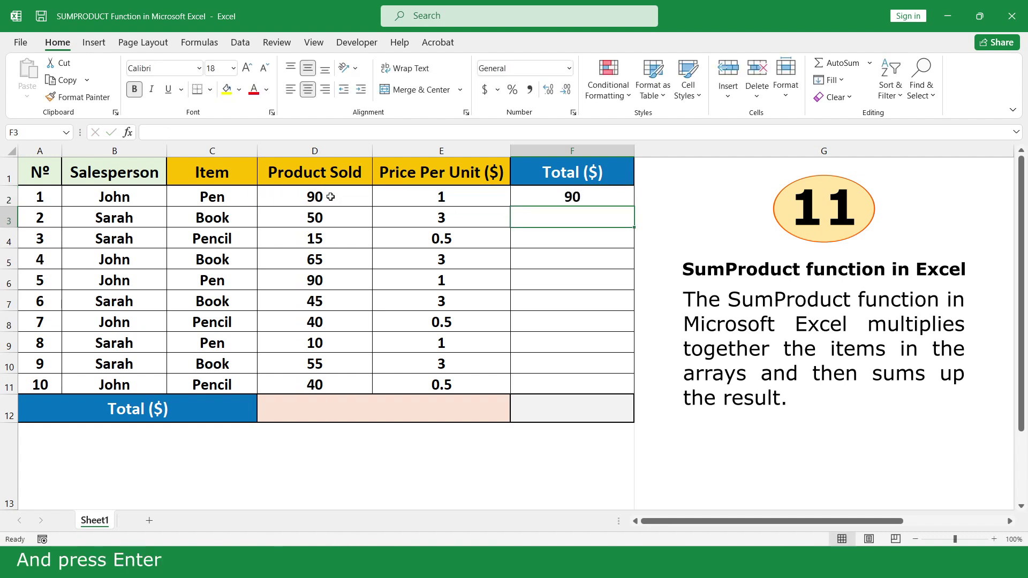
{"action": "left_click", "coordinate": [619, 198]}
{"action": "left_click_drag", "start_coordinate": [634, 207], "coordinate": [617, 385]}
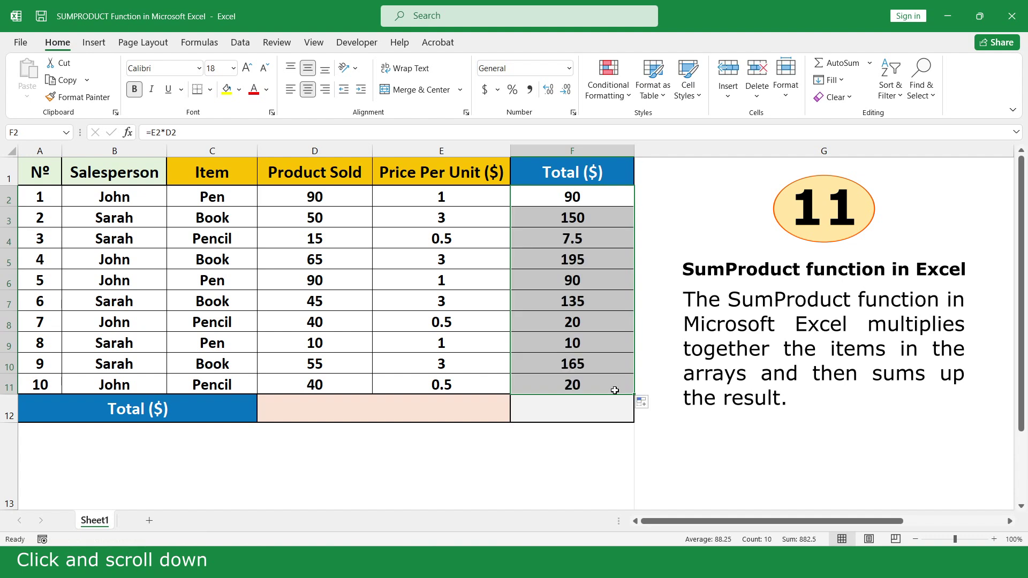
Enter =SUM(F2:F11) in F12 for a grand total of 882.5.
{"action": "left_click", "coordinate": [612, 407]}
{"action": "type", "text": "=su"}
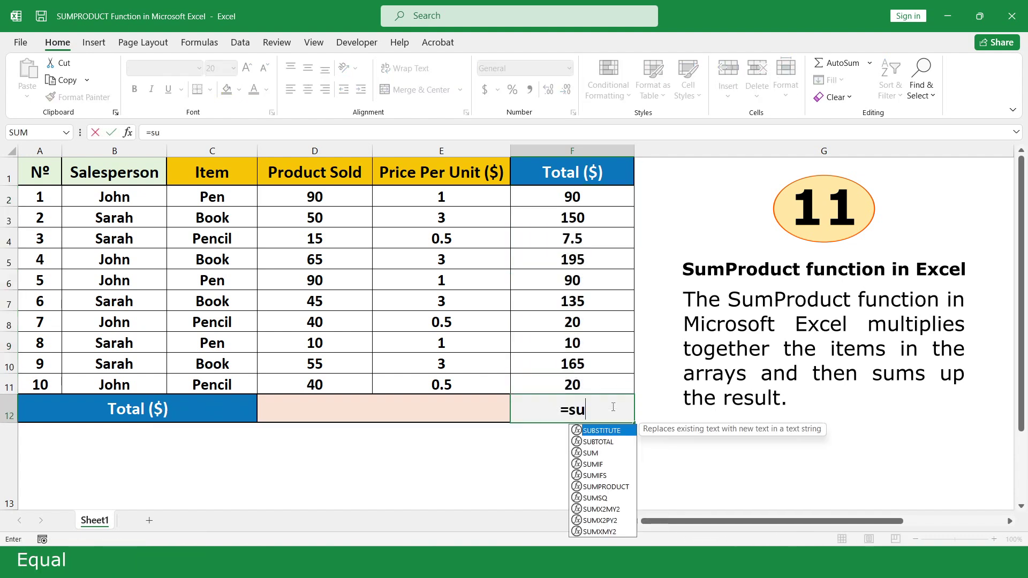
{"action": "double_click", "coordinate": [601, 453]}
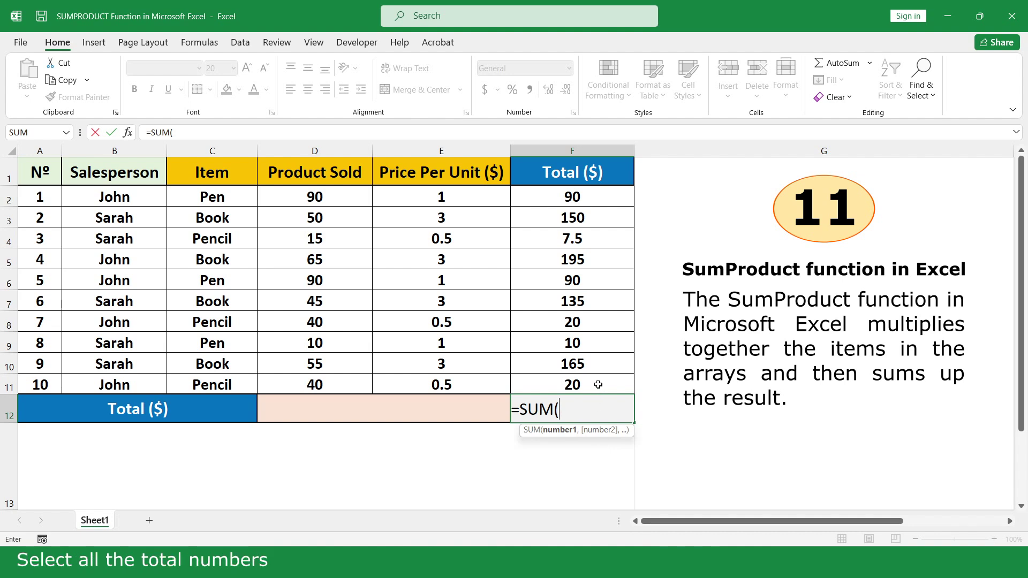
{"action": "left_click_drag", "start_coordinate": [598, 387], "coordinate": [598, 196]}
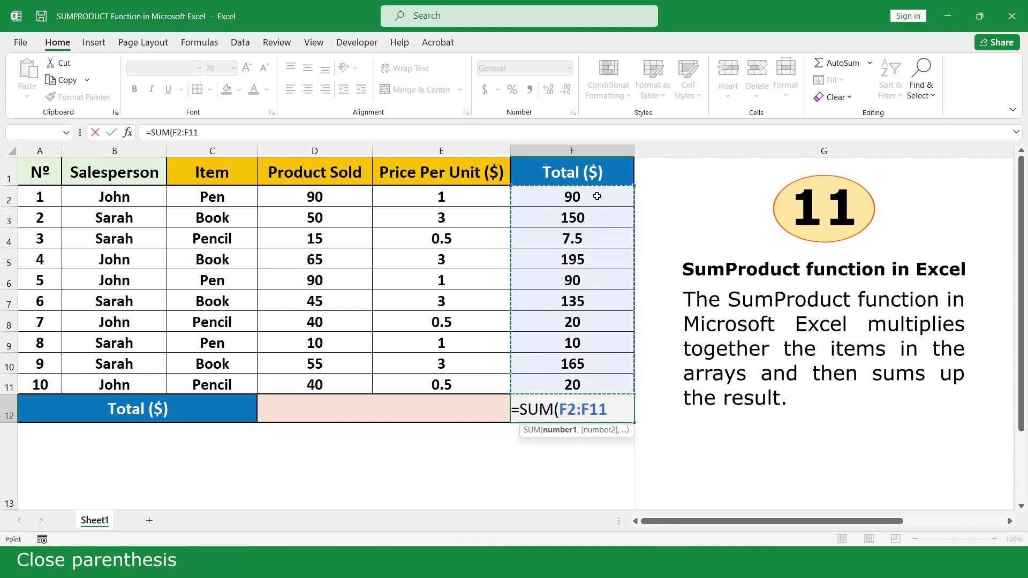
{"action": "type", "text": ")"}
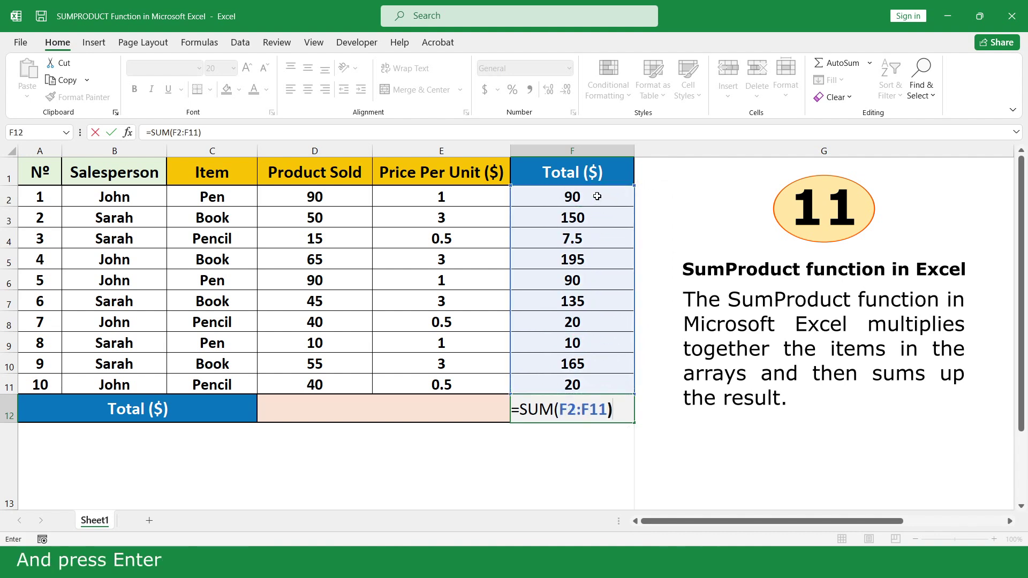
{"action": "key", "text": "Return"}
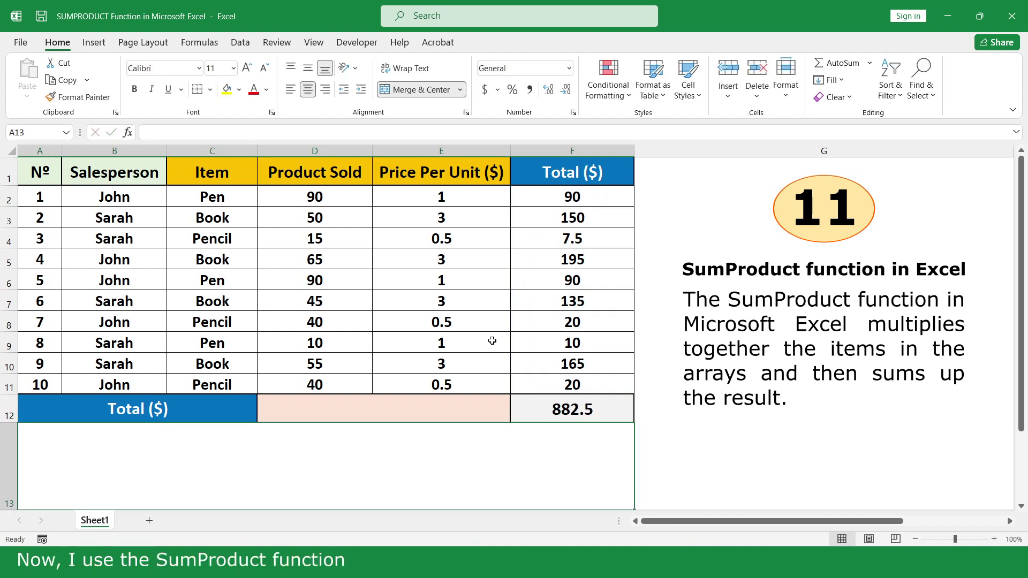
Enter =SUMPRODUCT(D2:D11,E2:E11) in D12 to get 882.5.
{"action": "left_click", "coordinate": [455, 408]}
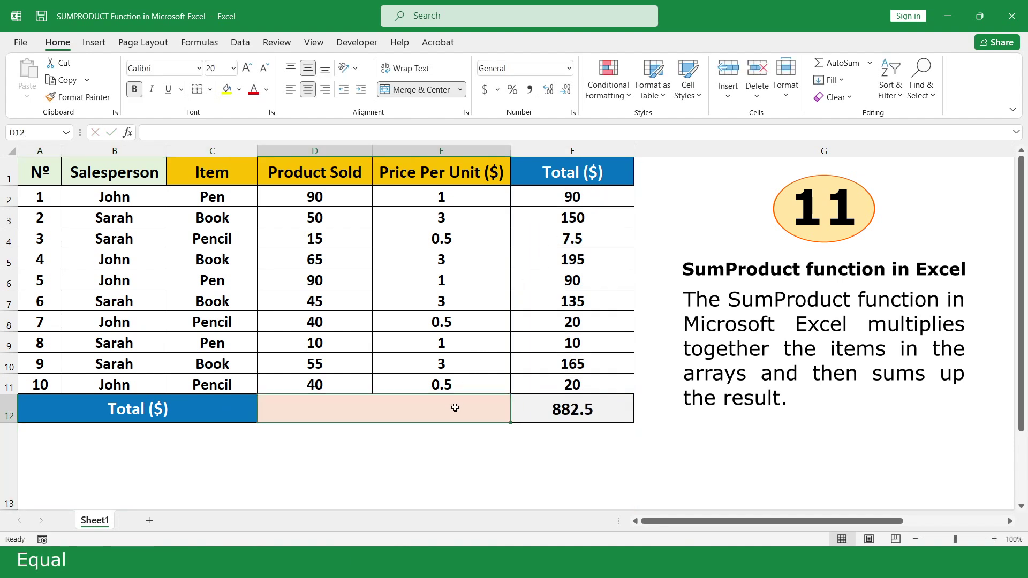
{"action": "type", "text": "=sump"}
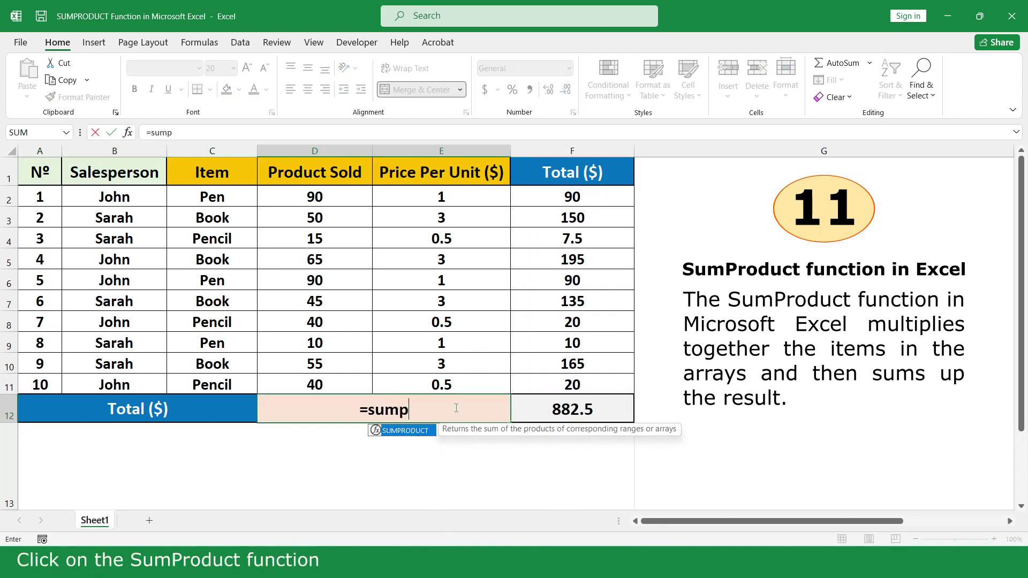
{"action": "double_click", "coordinate": [432, 430]}
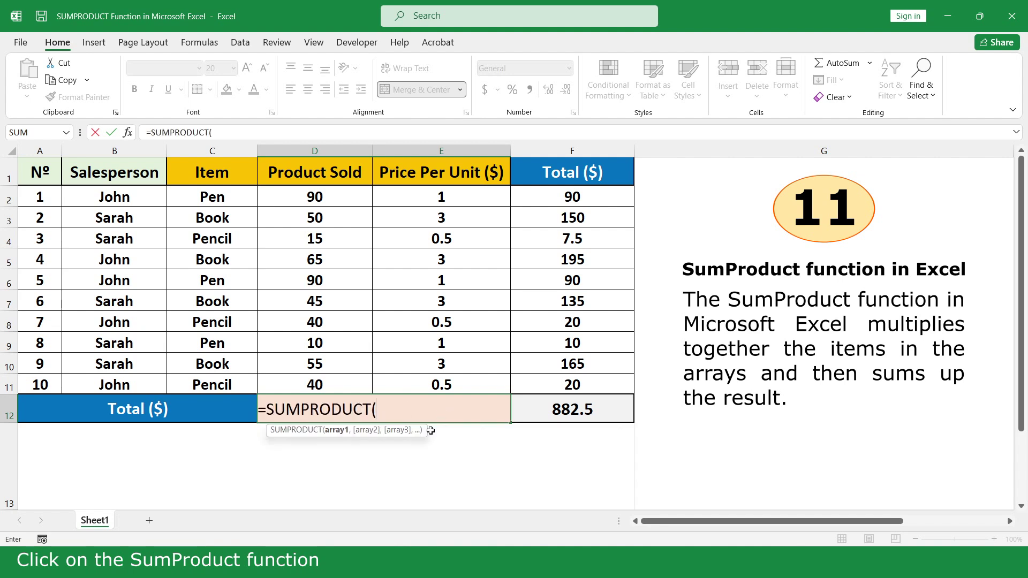
{"action": "left_click_drag", "start_coordinate": [341, 386], "coordinate": [341, 196]}
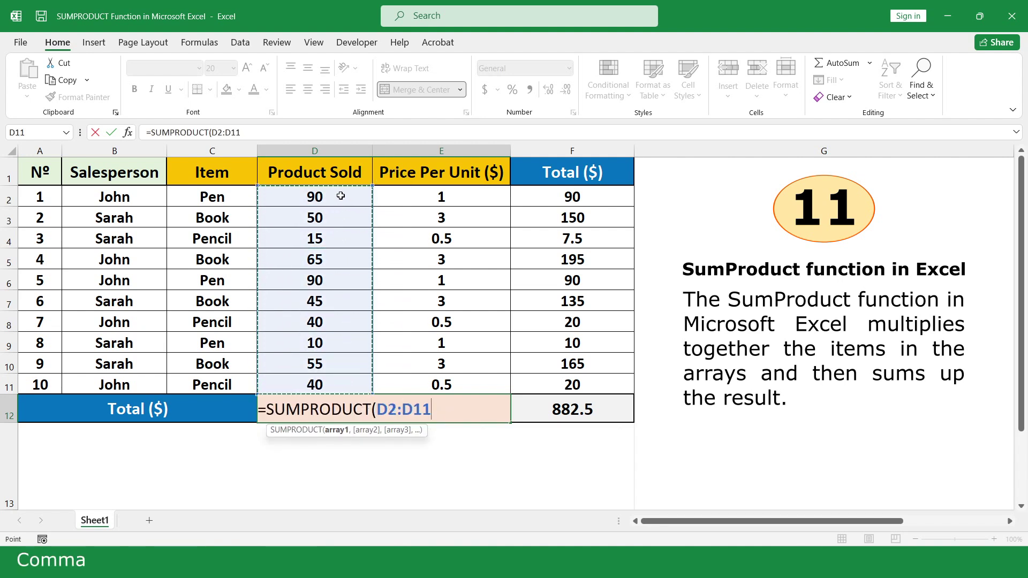
{"action": "type", "text": ","}
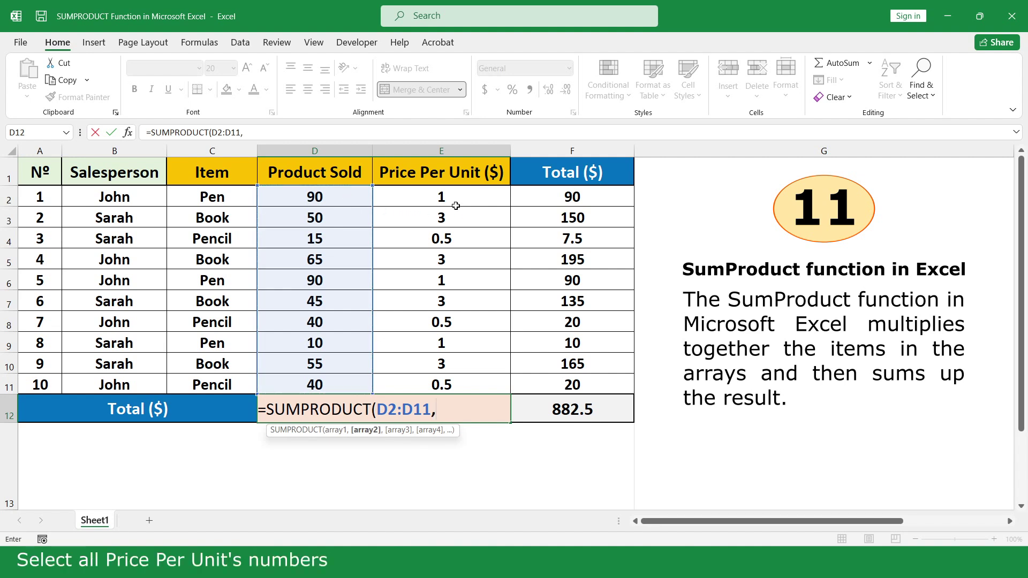
{"action": "left_click_drag", "start_coordinate": [461, 197], "coordinate": [466, 385]}
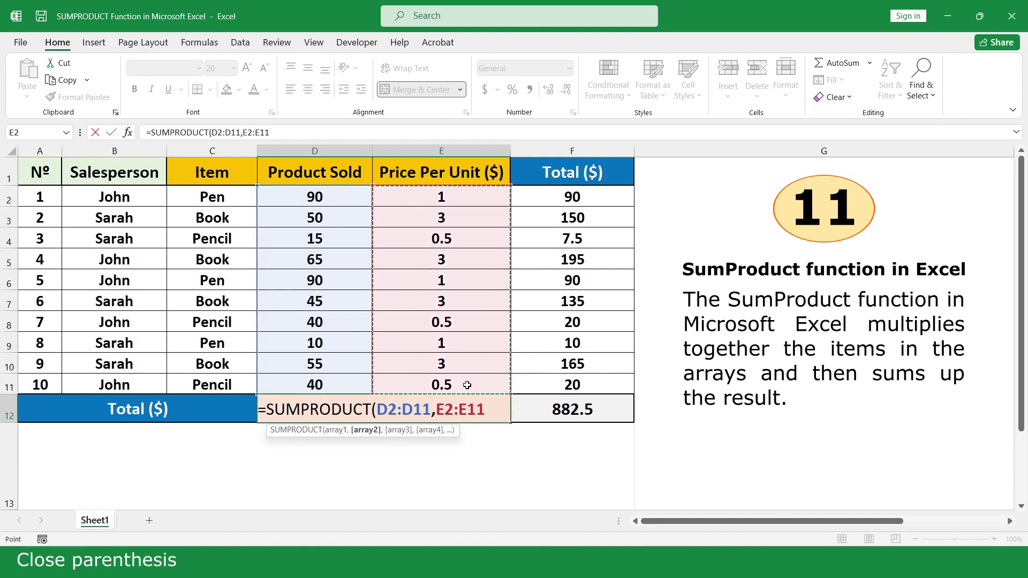
{"action": "type", "text": ")"}
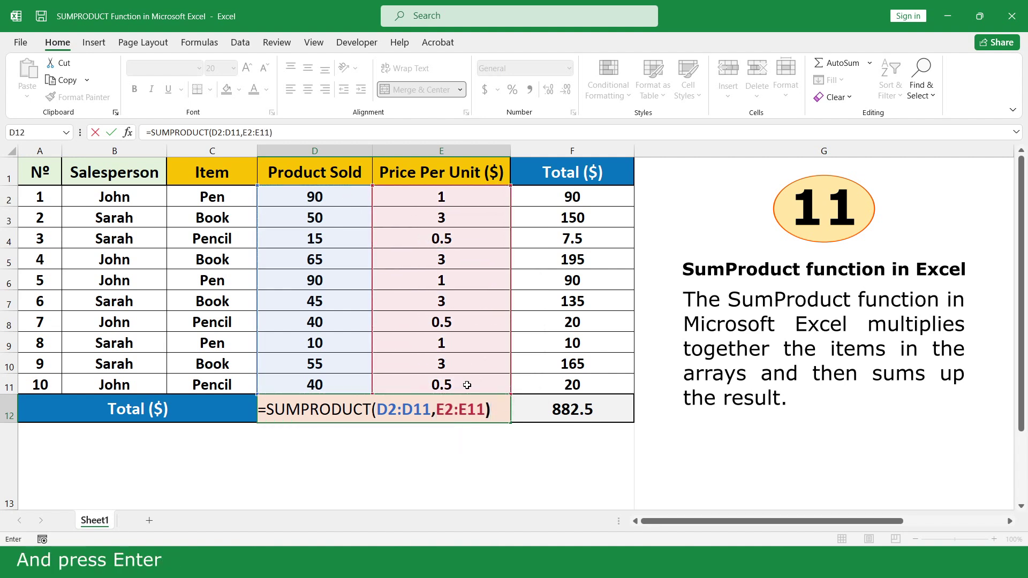
{"action": "key", "text": "Return"}
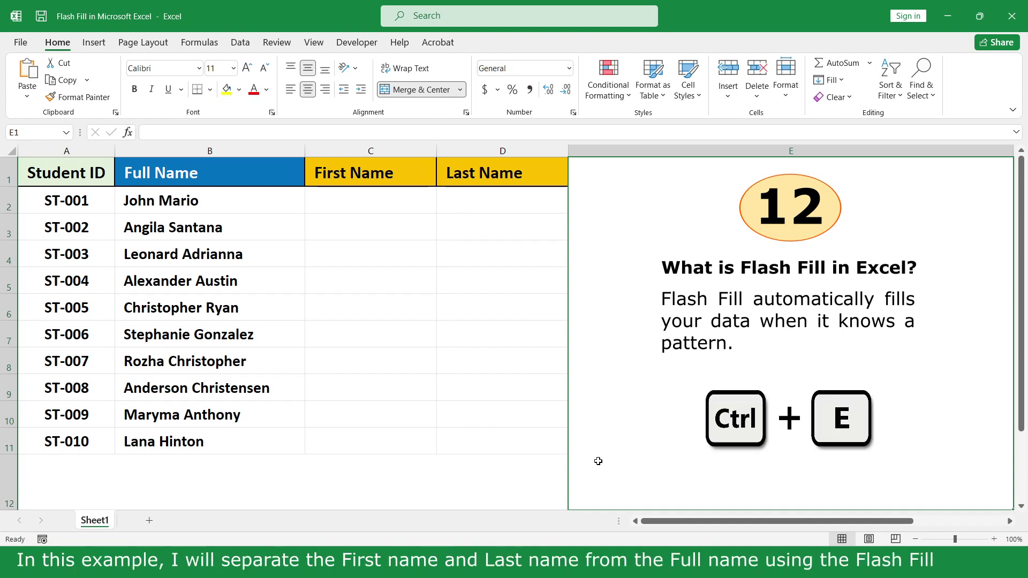
Type the first student's first name in C2 as an example, then Flash Fill C3:C11.
{"action": "left_click", "coordinate": [407, 201]}
{"action": "type", "text": "John"}
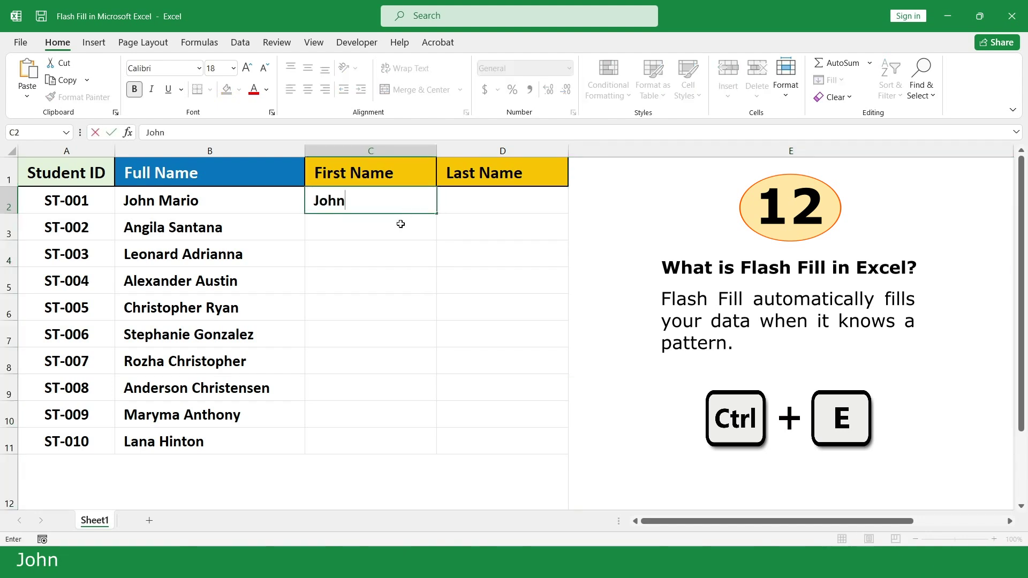
{"action": "key", "text": "Return"}
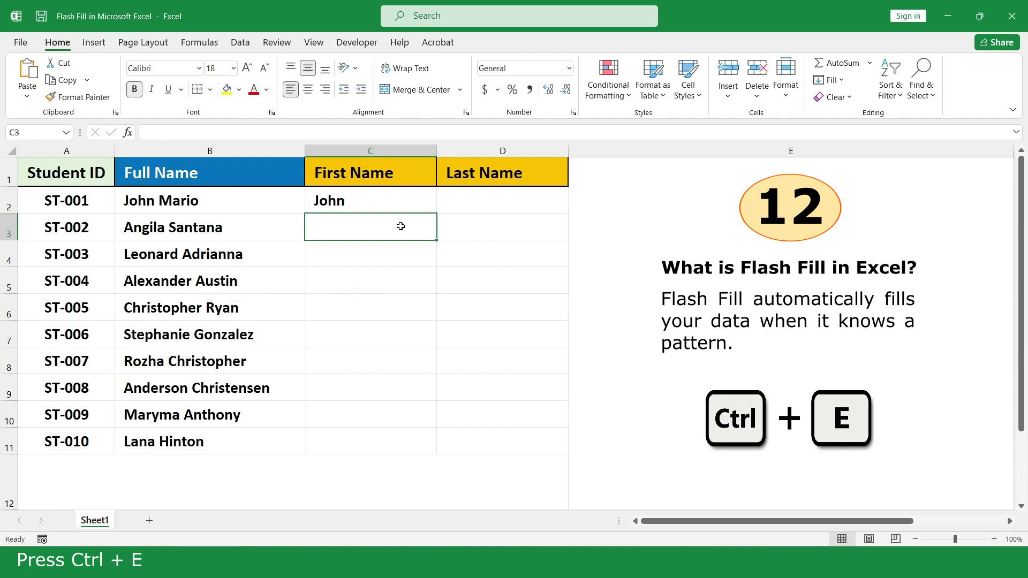
{"action": "key", "text": "ctrl+e"}
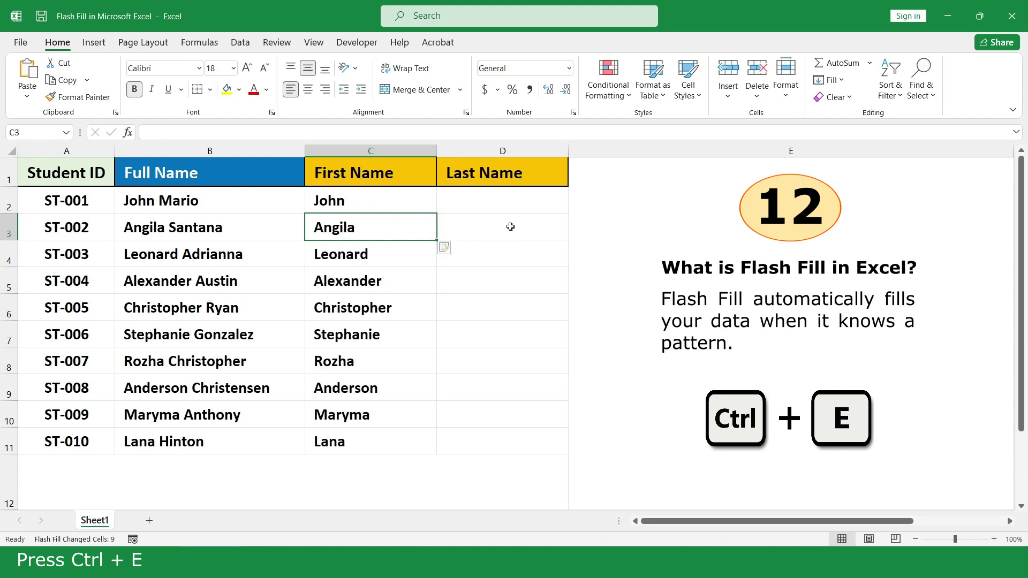
Type the first student's surname in D2 as an example, then Flash Fill D3:D11.
{"action": "left_click", "coordinate": [547, 201]}
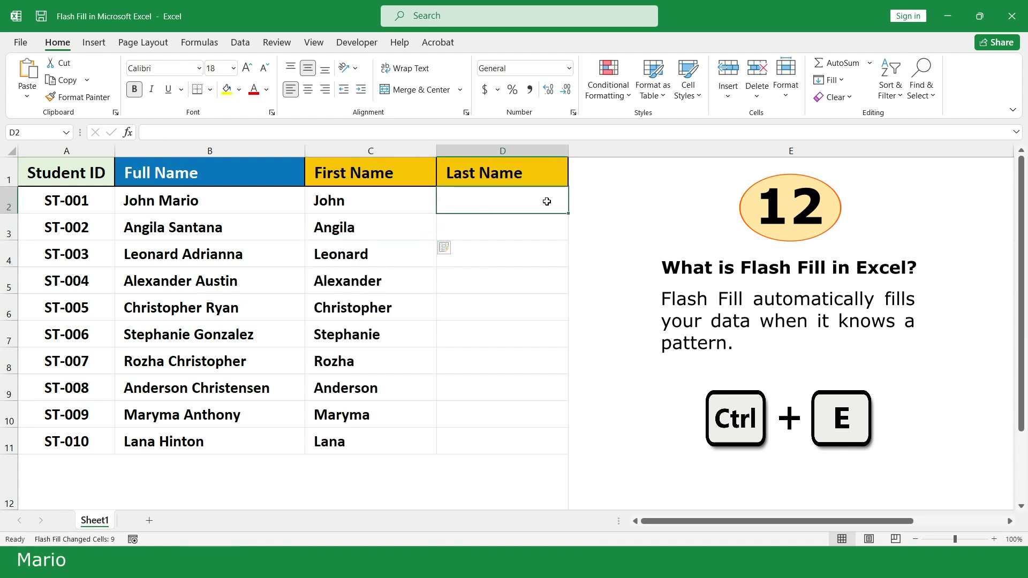
{"action": "type", "text": "Mario"}
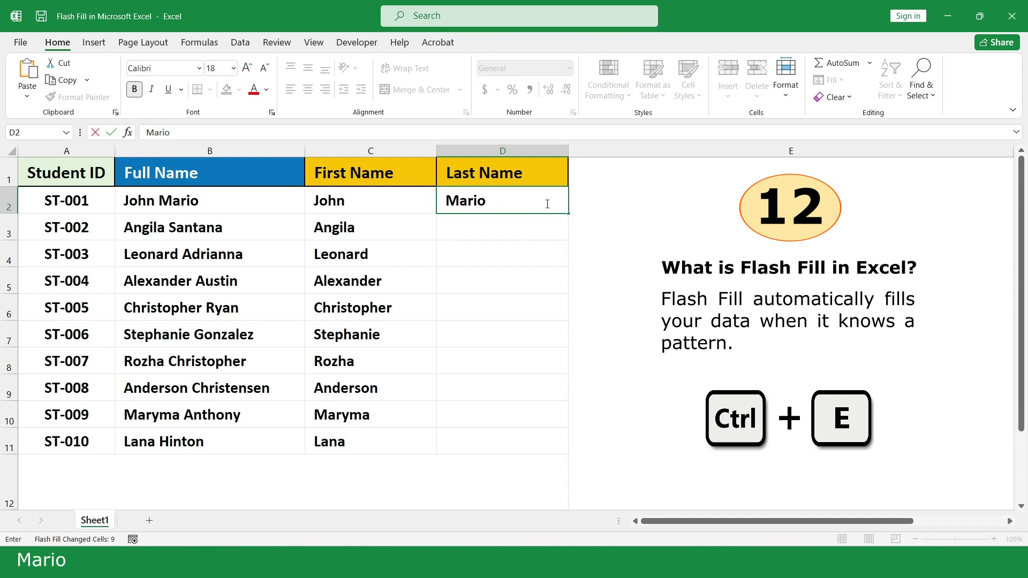
{"action": "key", "text": "Return"}
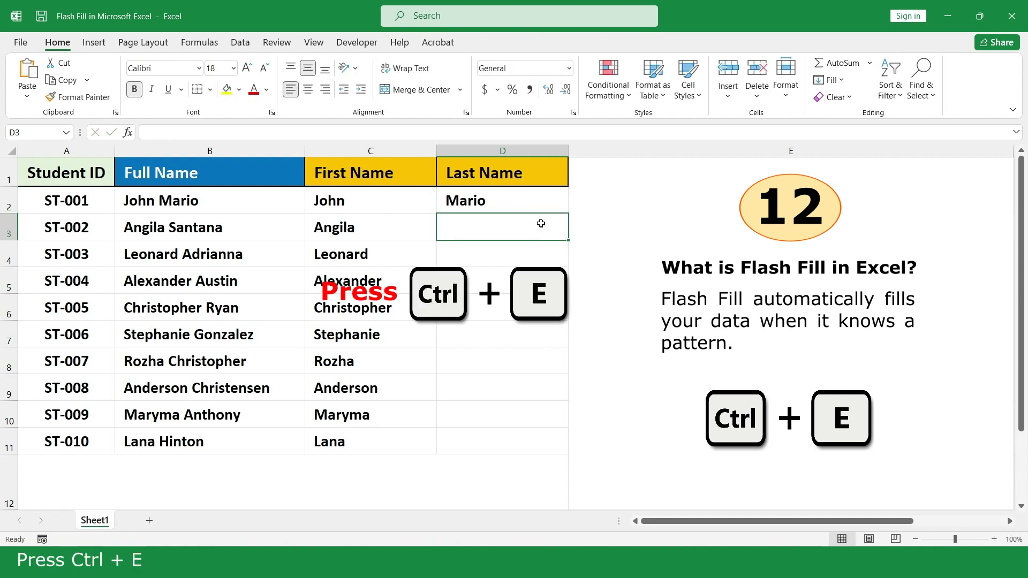
{"action": "key", "text": "ctrl+e"}
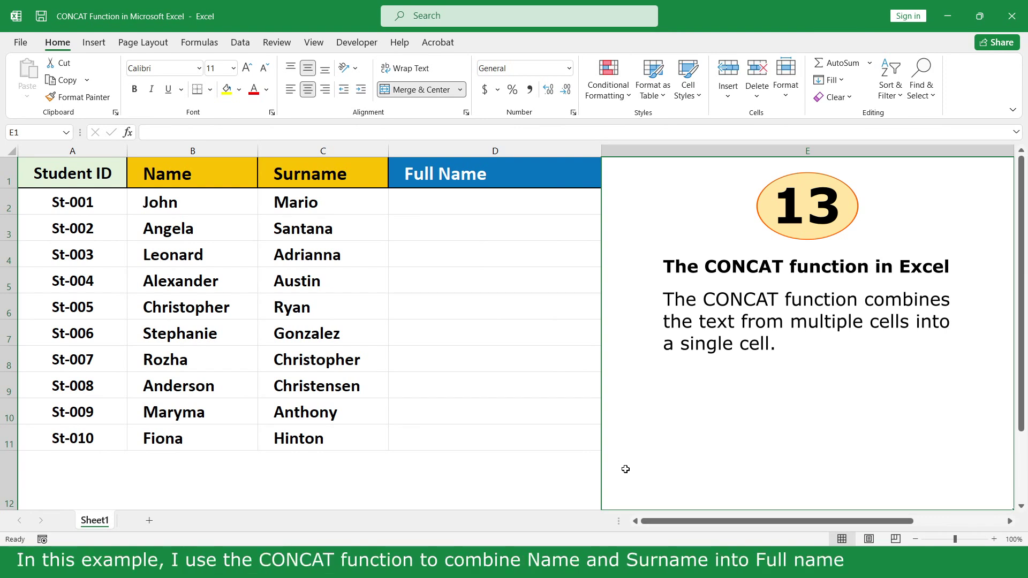
Enter =CONCAT(B2," ",C2) in D2 to build the first student's full name.
{"action": "left_click", "coordinate": [537, 199]}
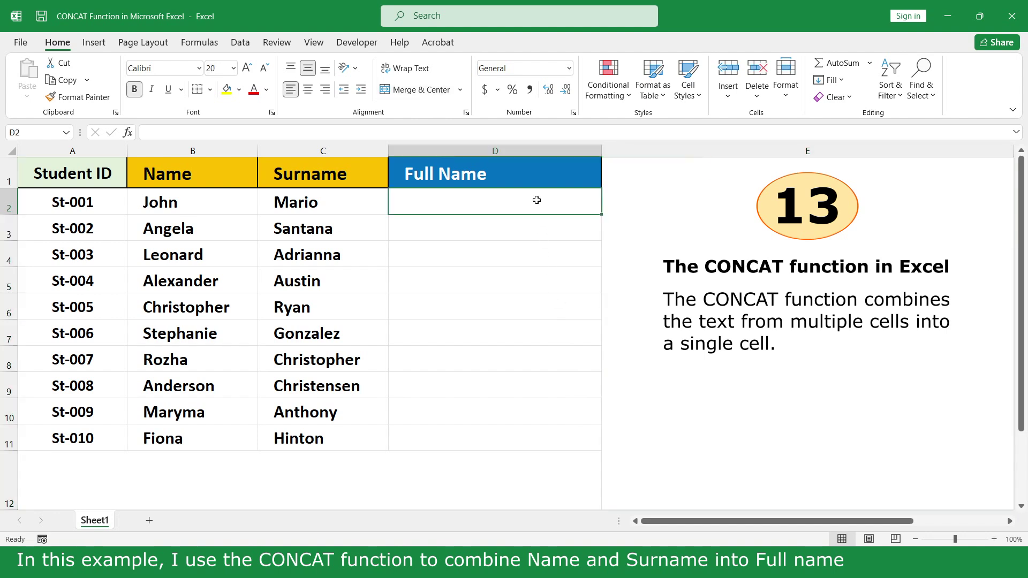
{"action": "type", "text": "=con"}
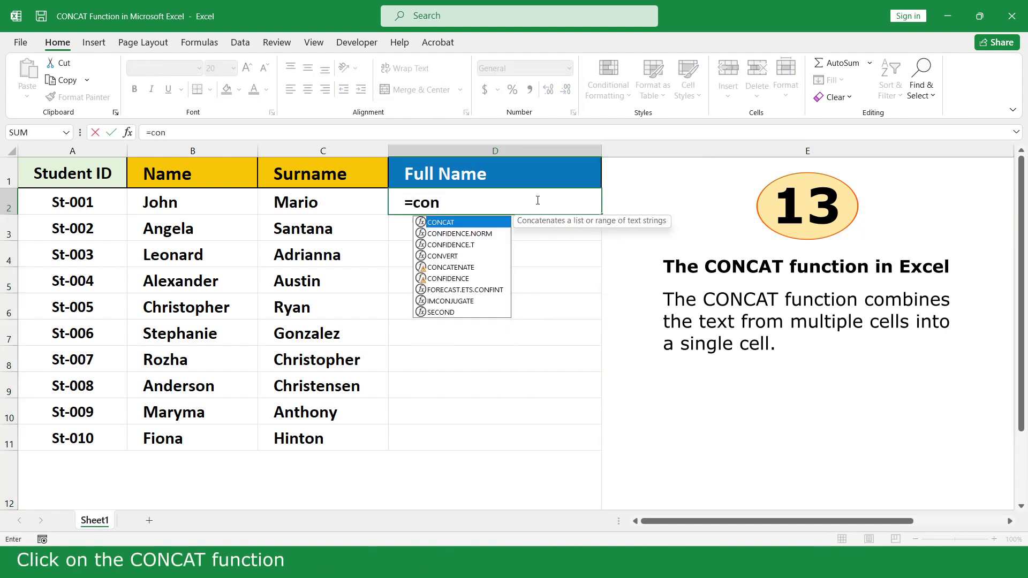
{"action": "double_click", "coordinate": [460, 222]}
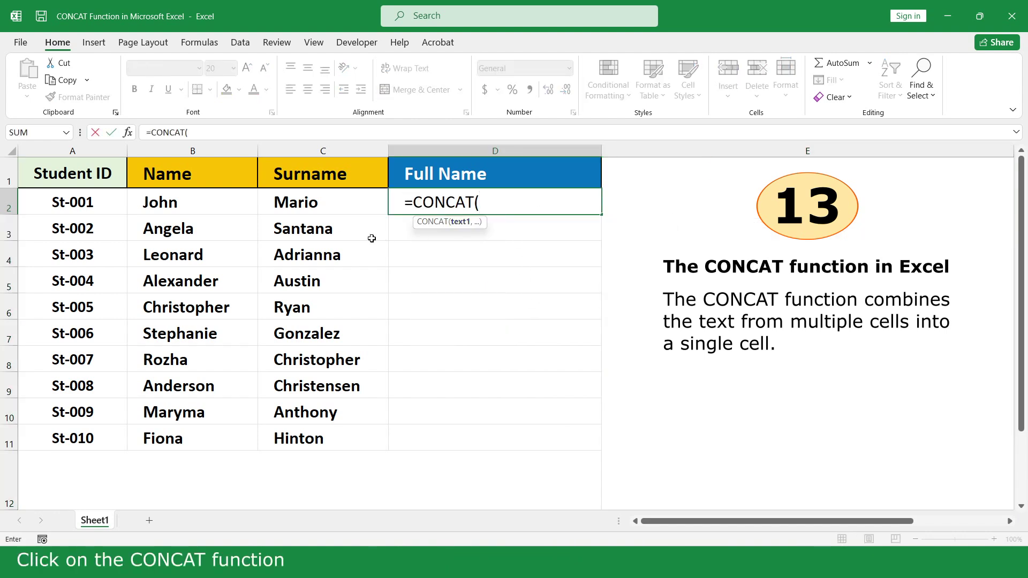
{"action": "left_click", "coordinate": [185, 204]}
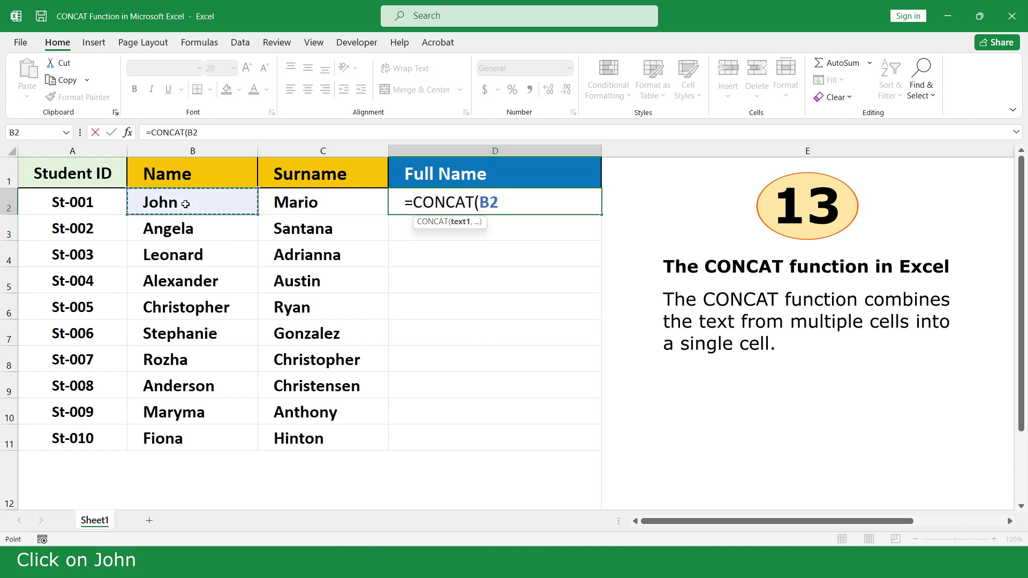
{"action": "type", "text": ",\" "}
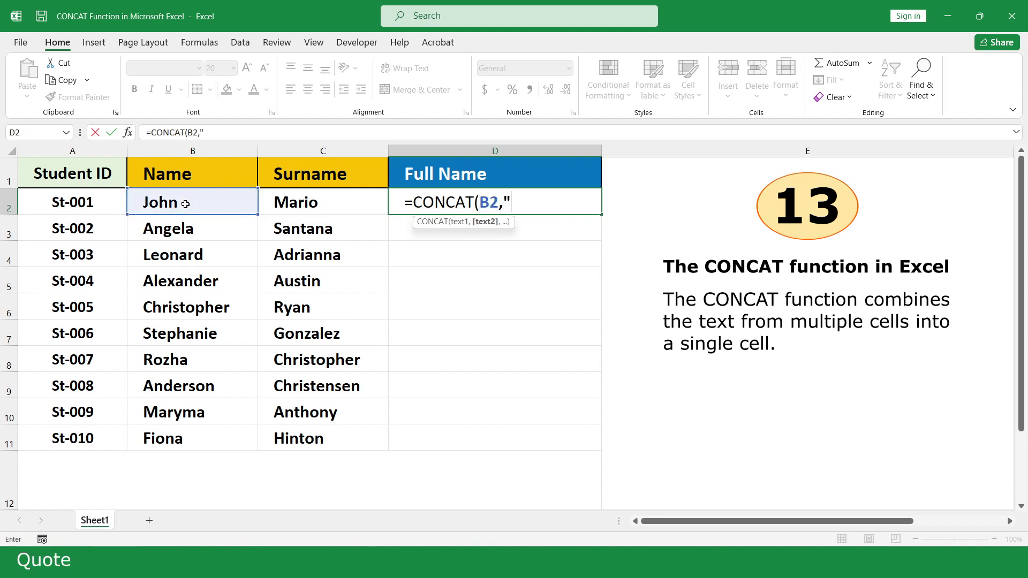
{"action": "type", "text": "\","}
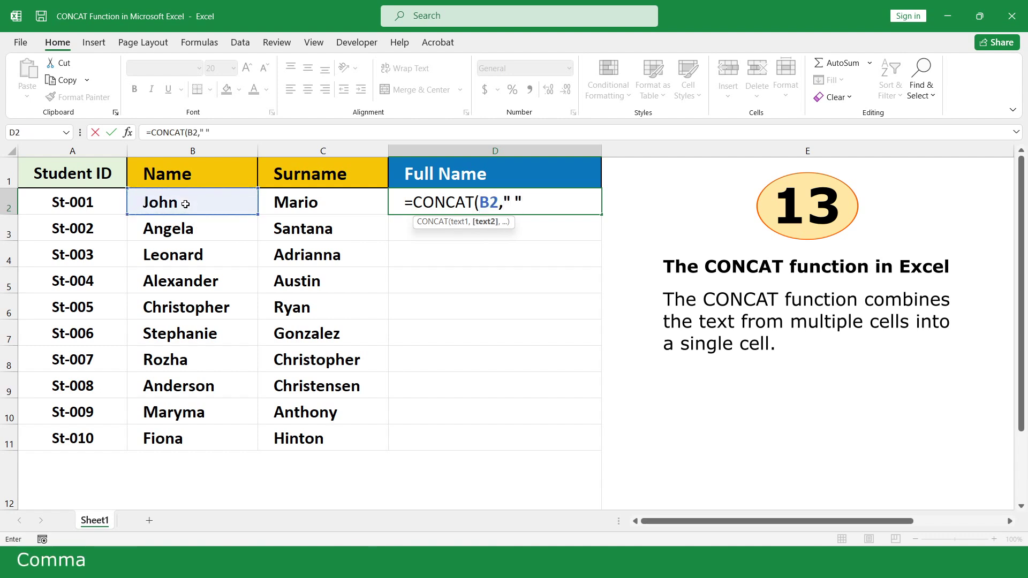
{"action": "left_click", "coordinate": [326, 204]}
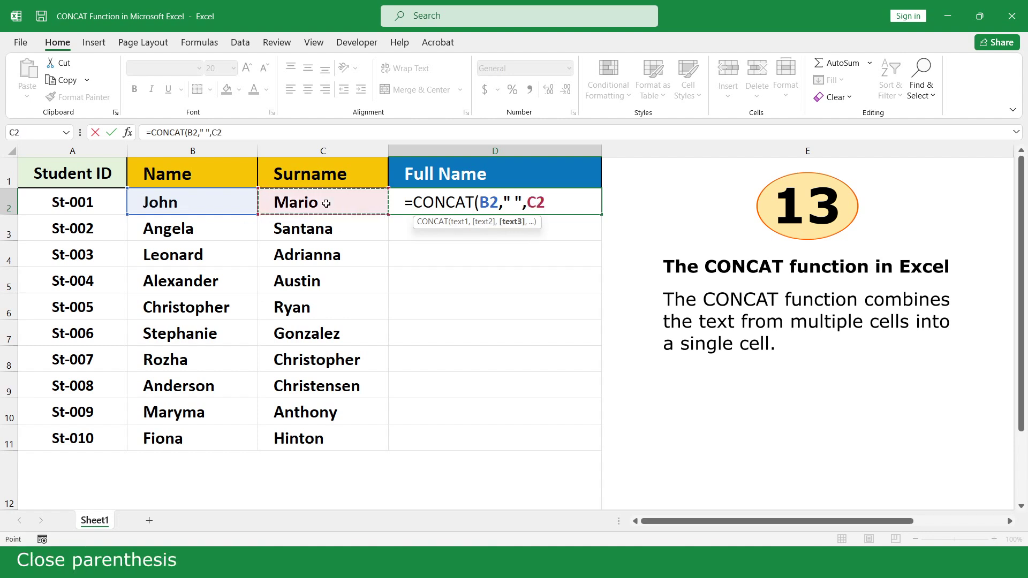
{"action": "type", "text": ")"}
{"action": "key", "text": "Return"}
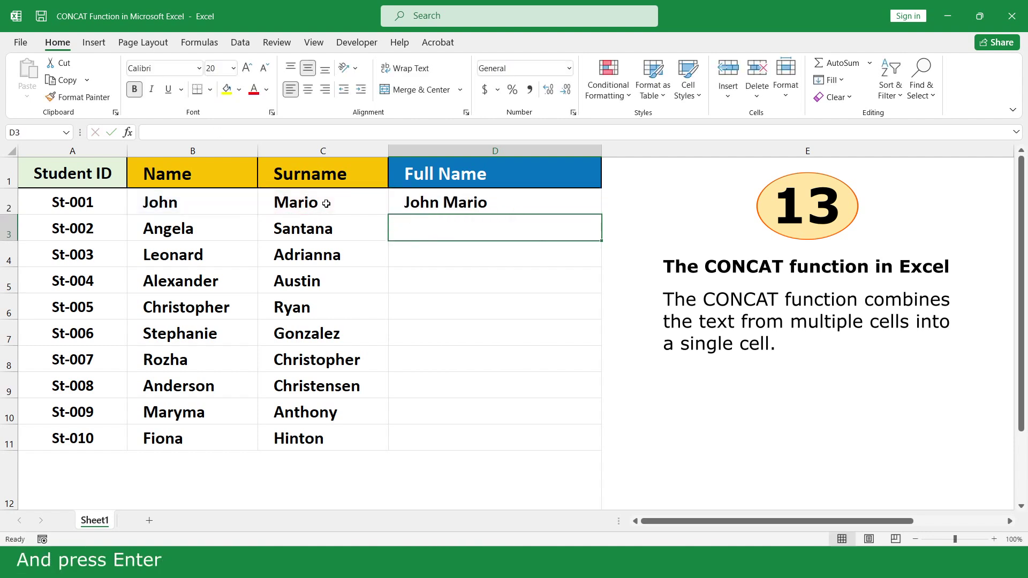
{"action": "left_click", "coordinate": [581, 204]}
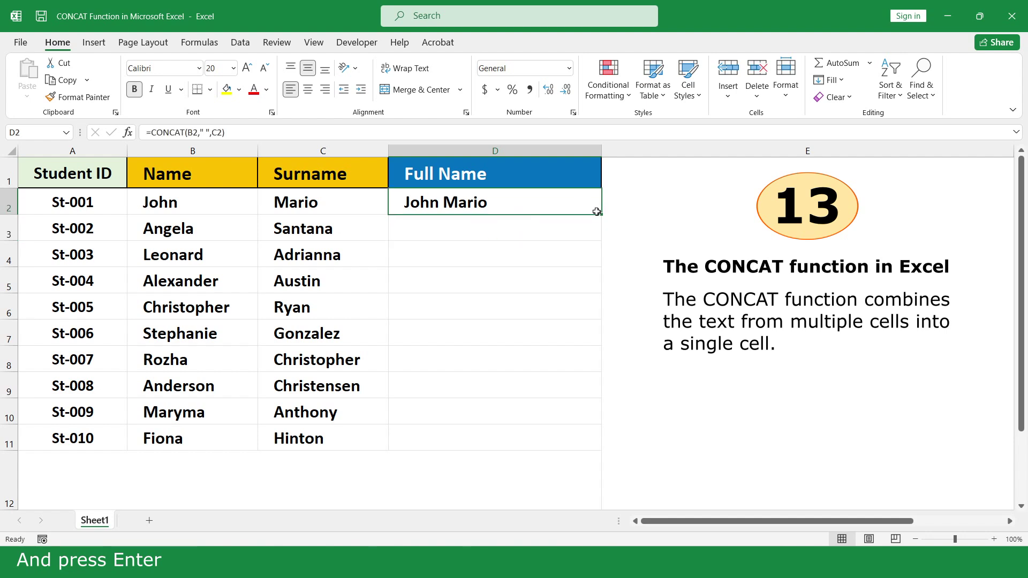
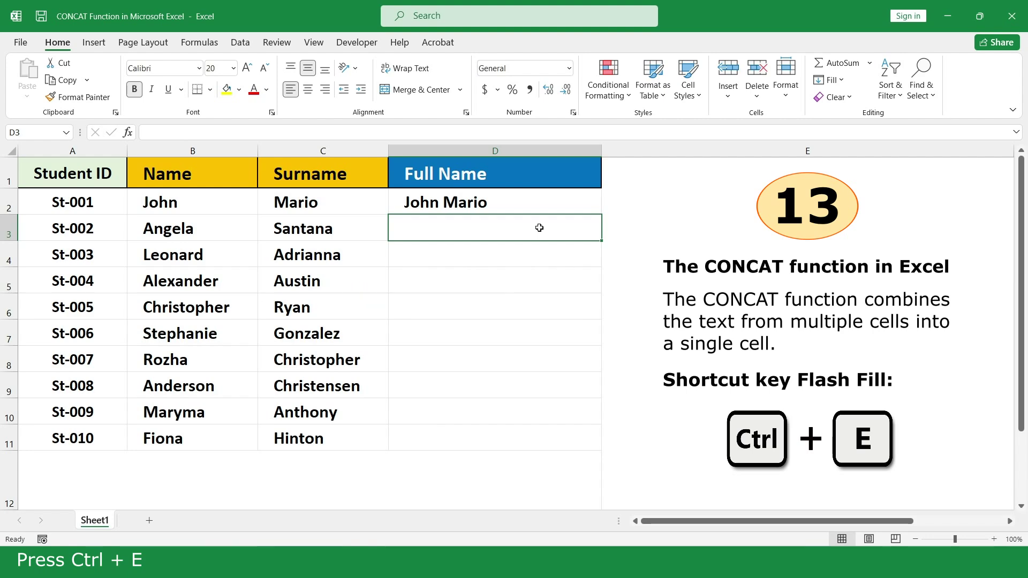
Flash Fill the remaining full names in column D from the 'John Mario' example.
{"action": "key", "text": "ctrl+e"}
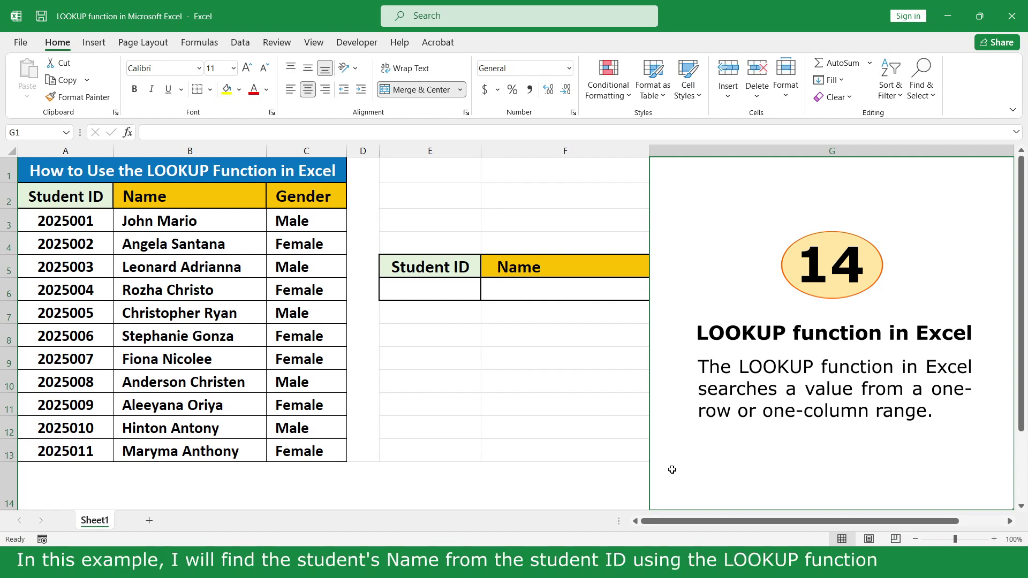
Enter =LOOKUP(E6,A3:C13,B3:B13) in F6 to return the student name for E6's ID.
{"action": "left_click", "coordinate": [599, 289]}
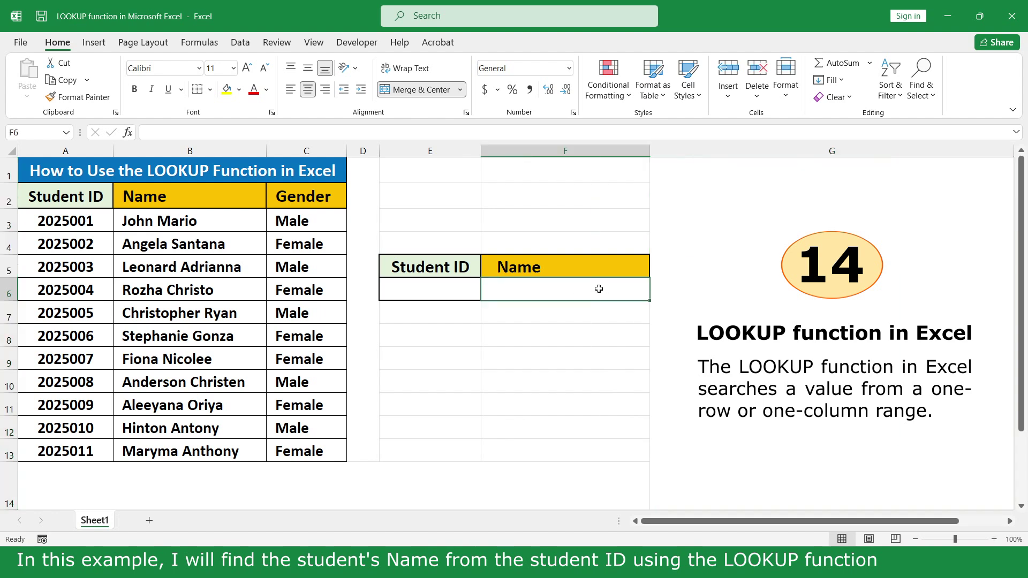
{"action": "type", "text": "=loo"}
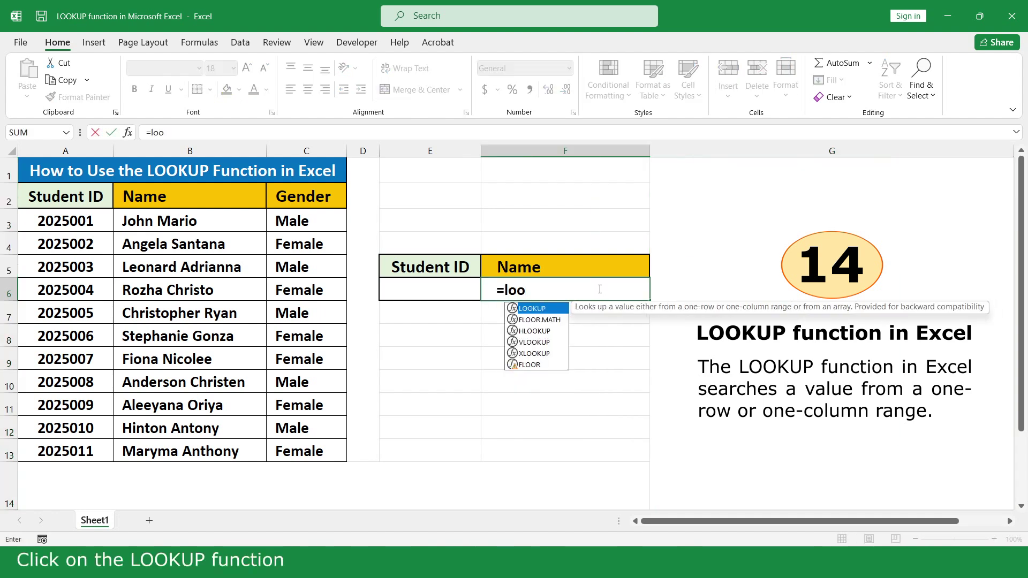
{"action": "double_click", "coordinate": [549, 309]}
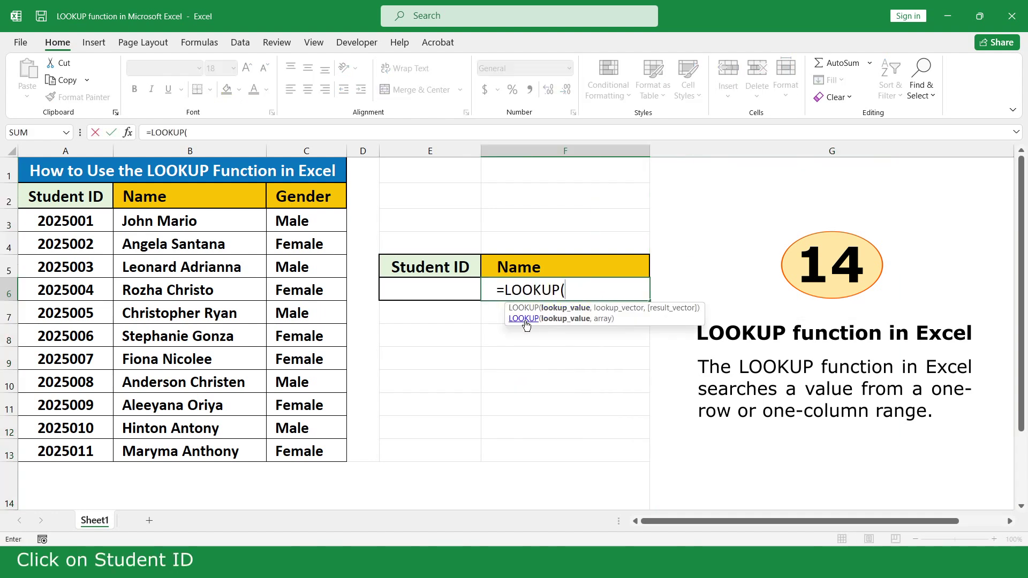
{"action": "left_click", "coordinate": [469, 288]}
{"action": "type", "text": ","}
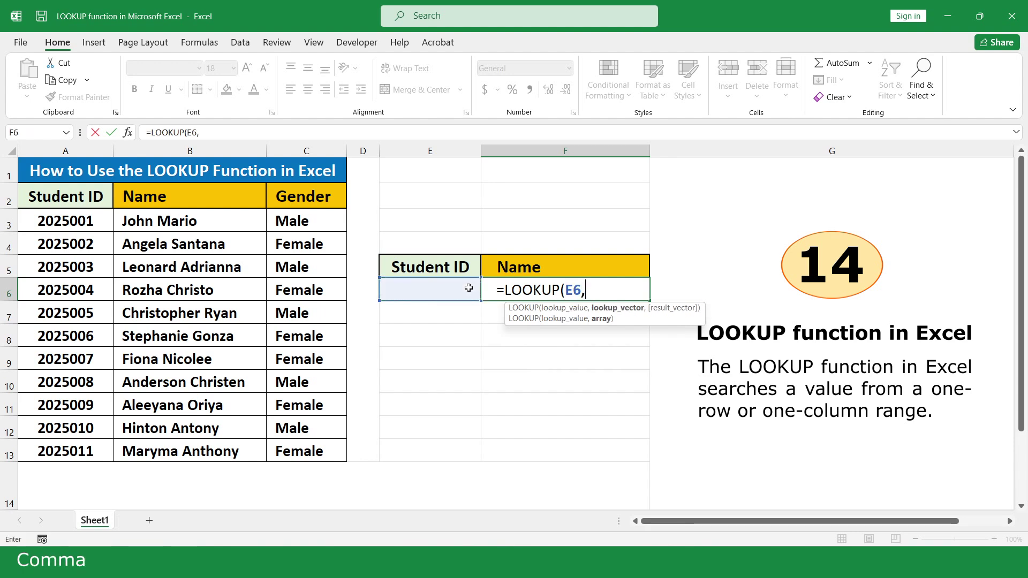
{"action": "left_click_drag", "start_coordinate": [104, 221], "coordinate": [337, 449]}
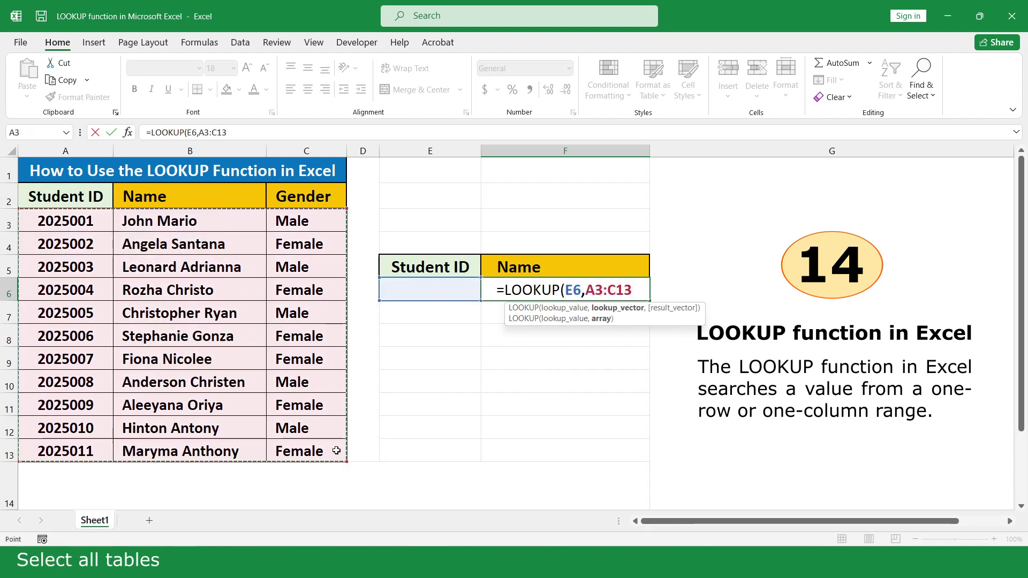
{"action": "type", "text": ","}
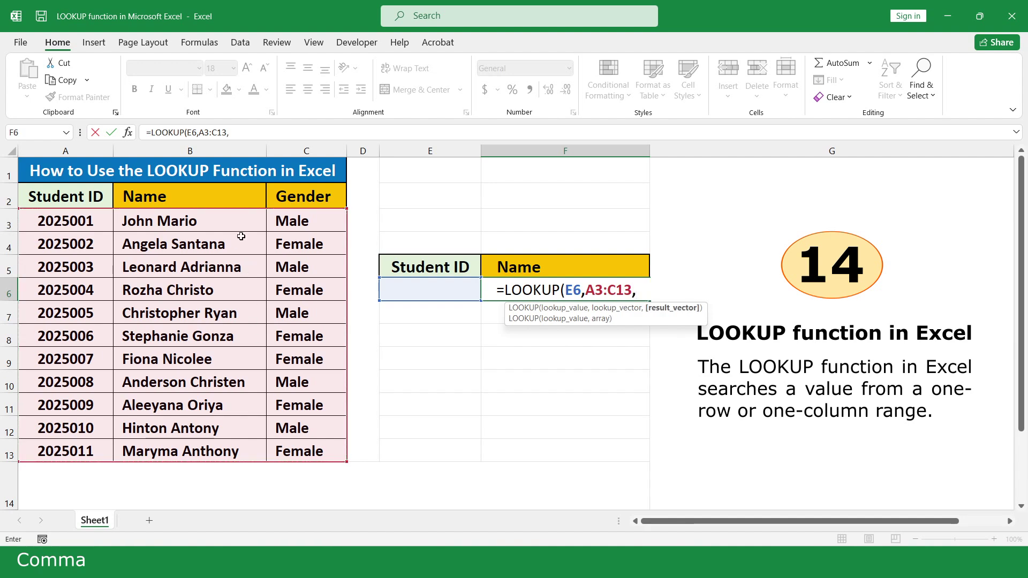
{"action": "left_click_drag", "start_coordinate": [241, 236], "coordinate": [252, 451]}
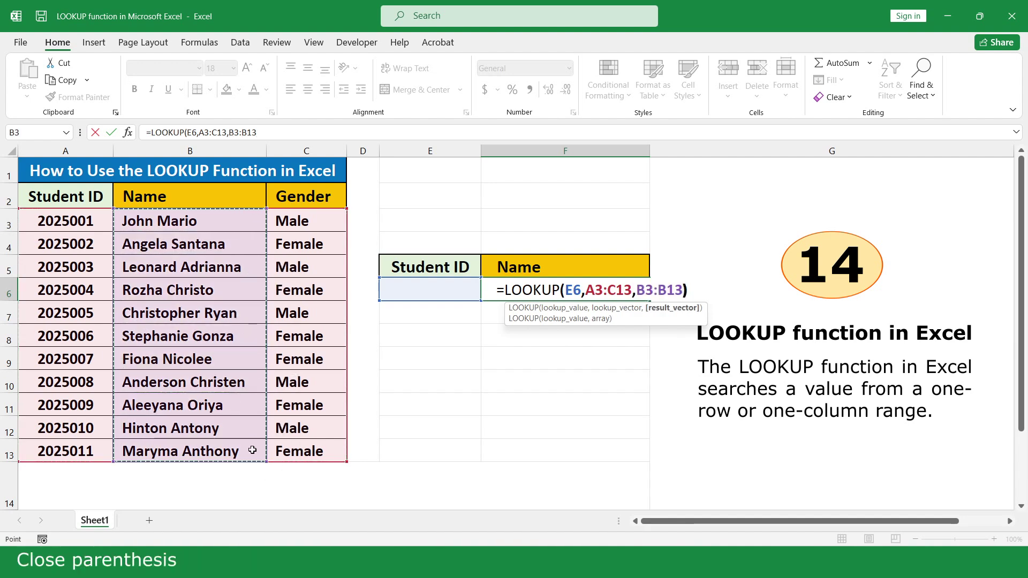
{"action": "type", "text": ")"}
{"action": "key", "text": "Return"}
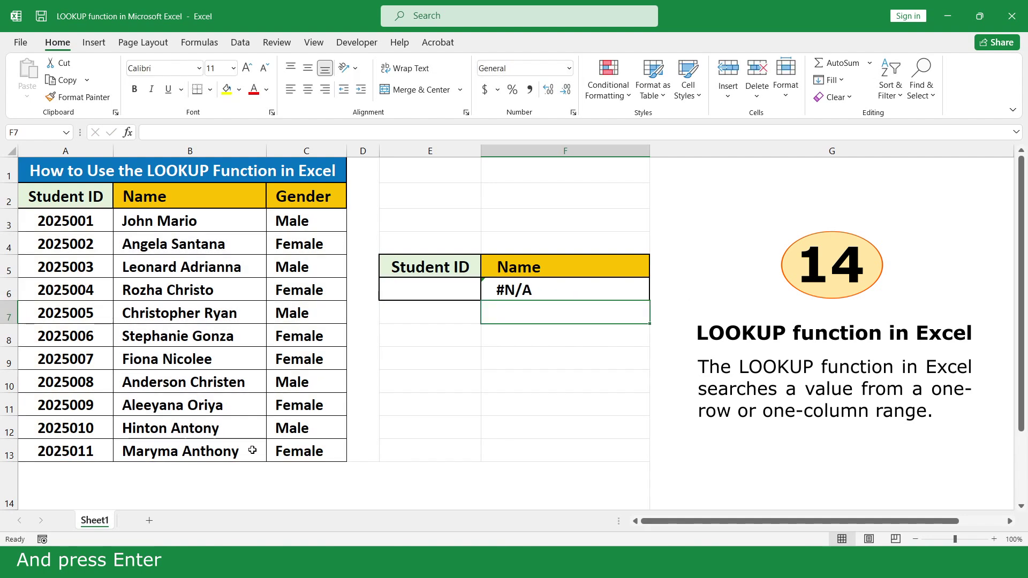
Enter Student ID 2025001 in E6.
{"action": "left_click", "coordinate": [469, 289]}
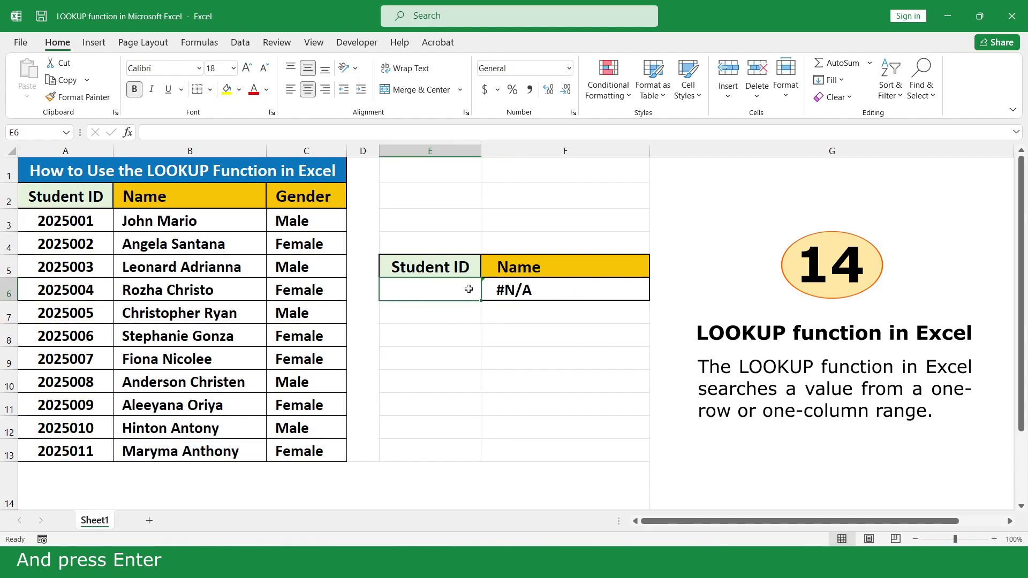
{"action": "type", "text": "2025001"}
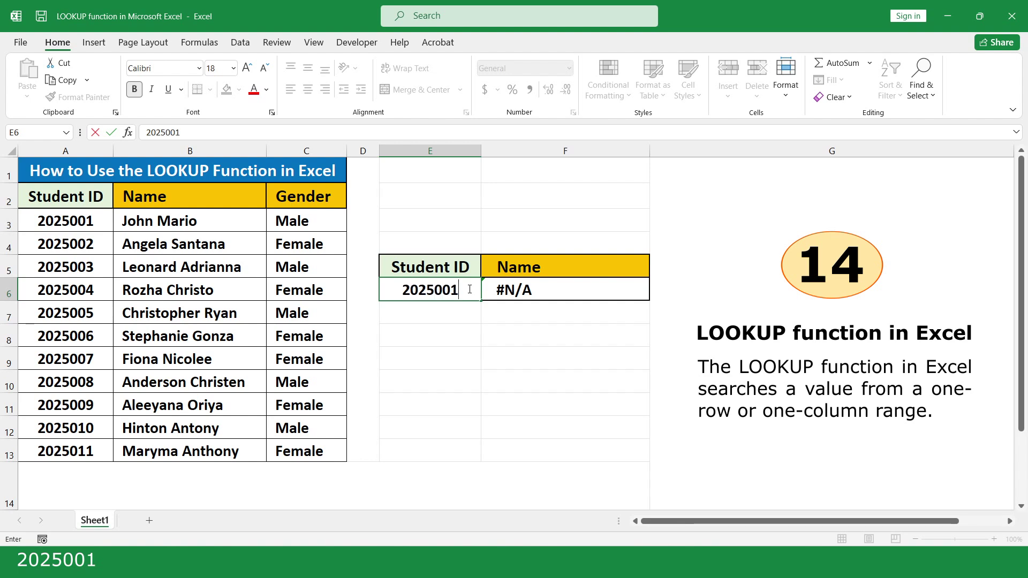
{"action": "key", "text": "Return"}
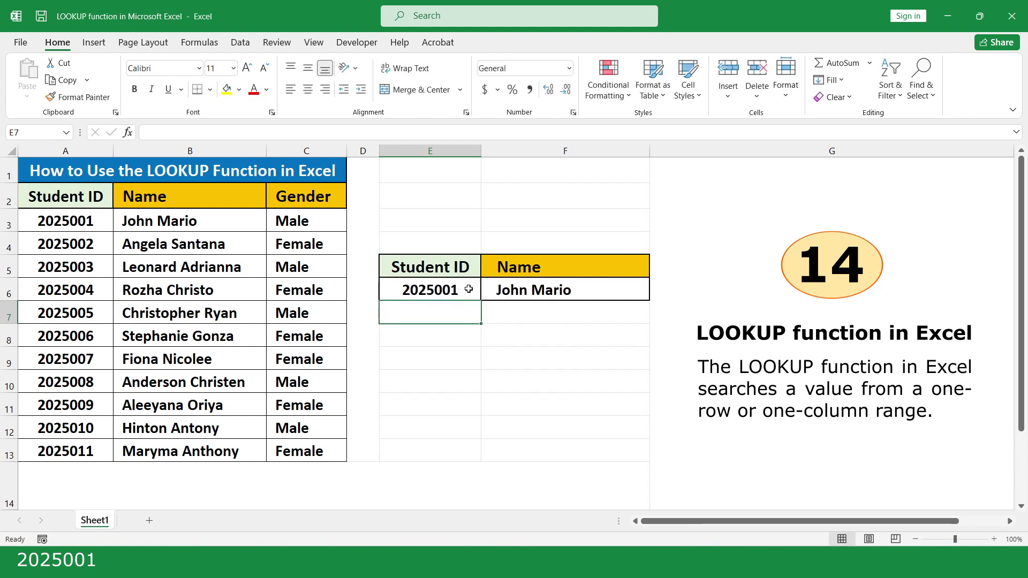
{"action": "double_click", "coordinate": [469, 289]}
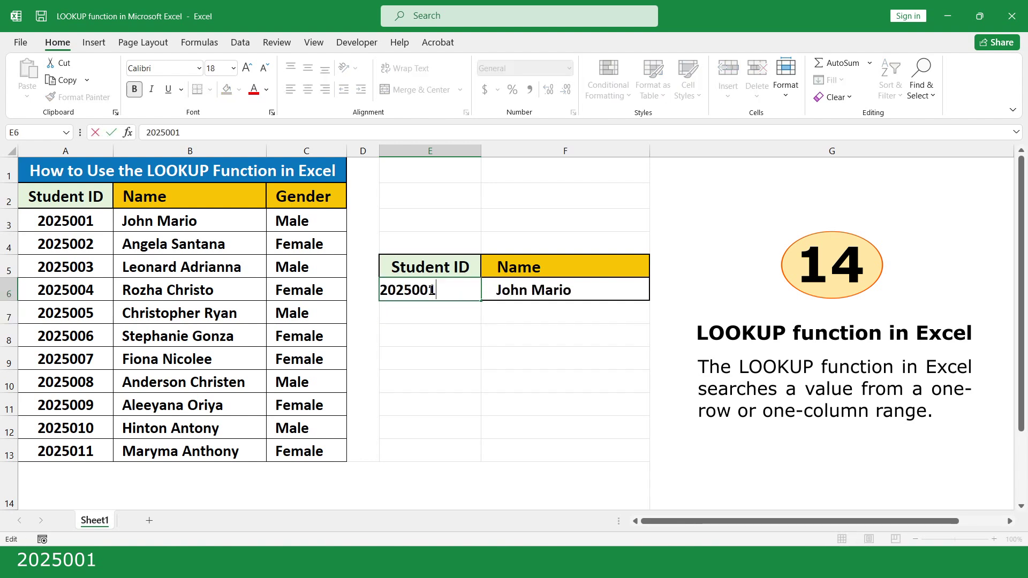
{"action": "left_click_drag", "start_coordinate": [428, 290], "coordinate": [456, 292]}
{"action": "type", "text": "5"}
{"action": "key", "text": "Return"}
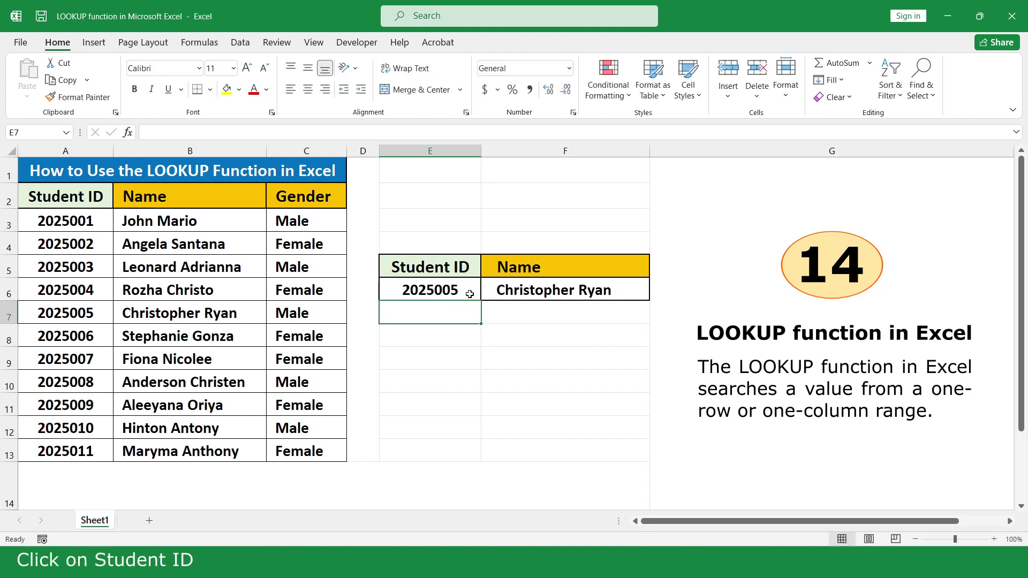
{"action": "left_click", "coordinate": [470, 290]}
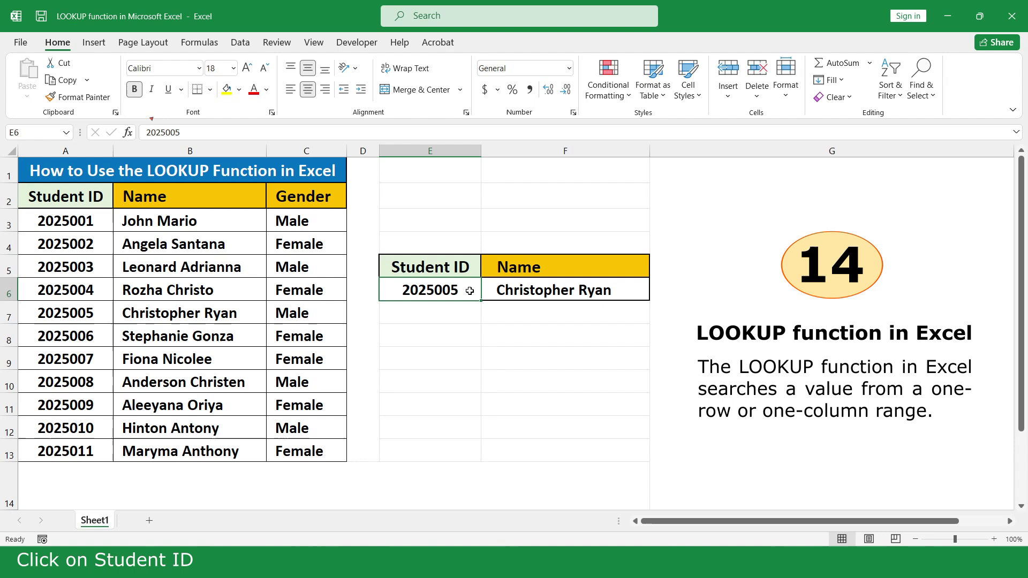
Add a Data Validation list to E6 sourced from the Student IDs in A3:A13.
{"action": "left_click", "coordinate": [243, 48]}
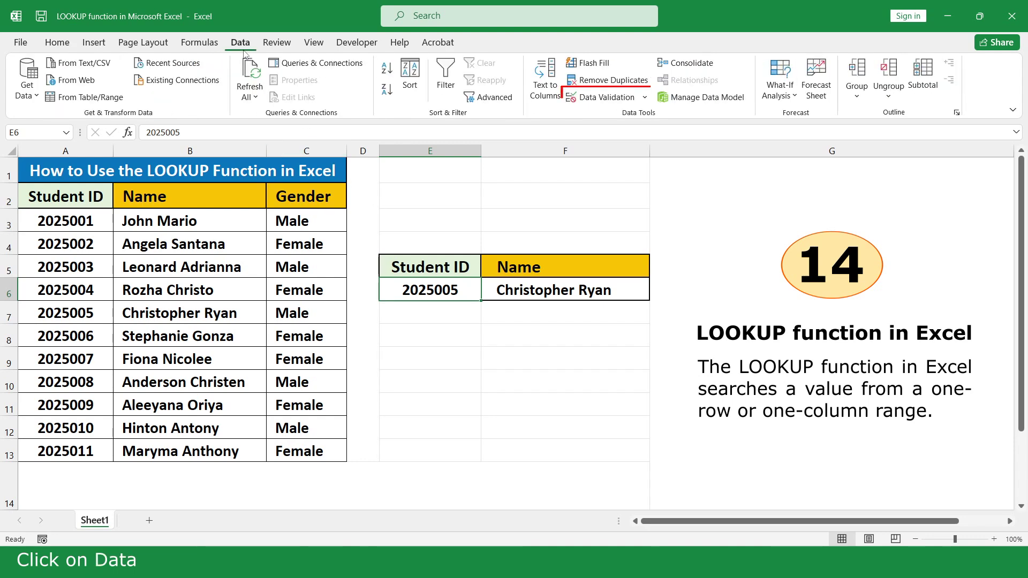
{"action": "left_click", "coordinate": [606, 104]}
{"action": "left_click", "coordinate": [775, 248]}
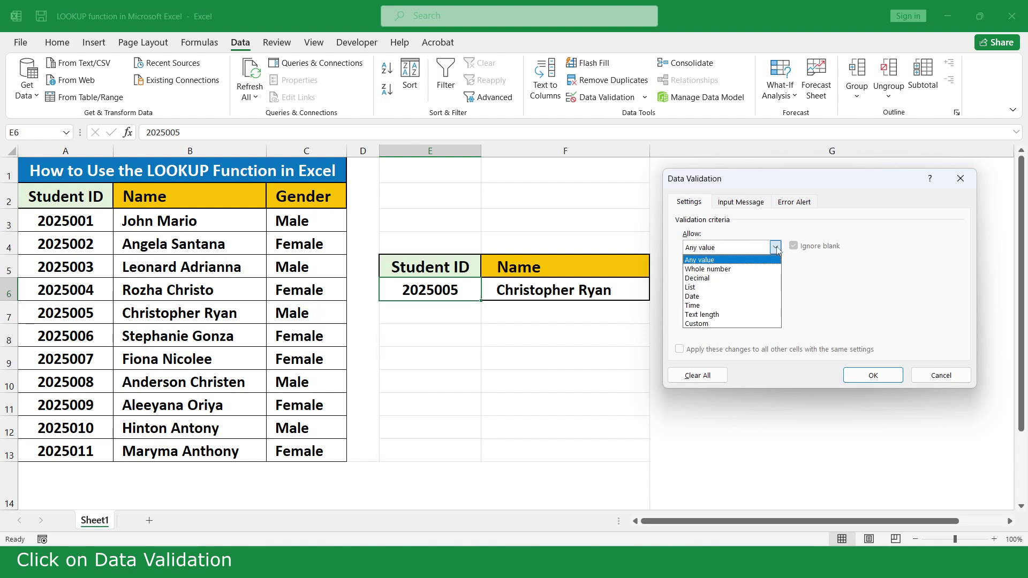
{"action": "left_click", "coordinate": [734, 287]}
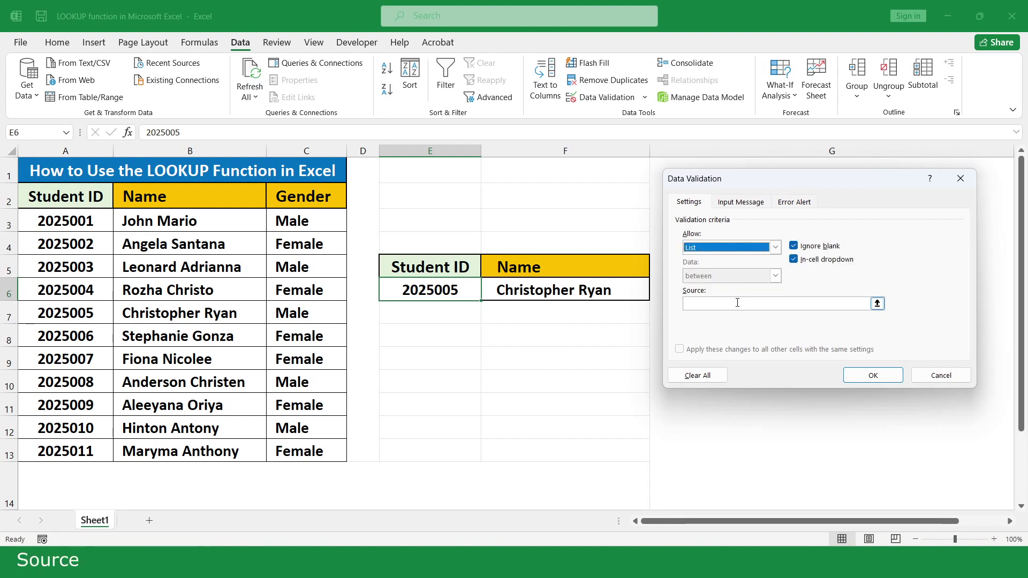
{"action": "left_click", "coordinate": [738, 303]}
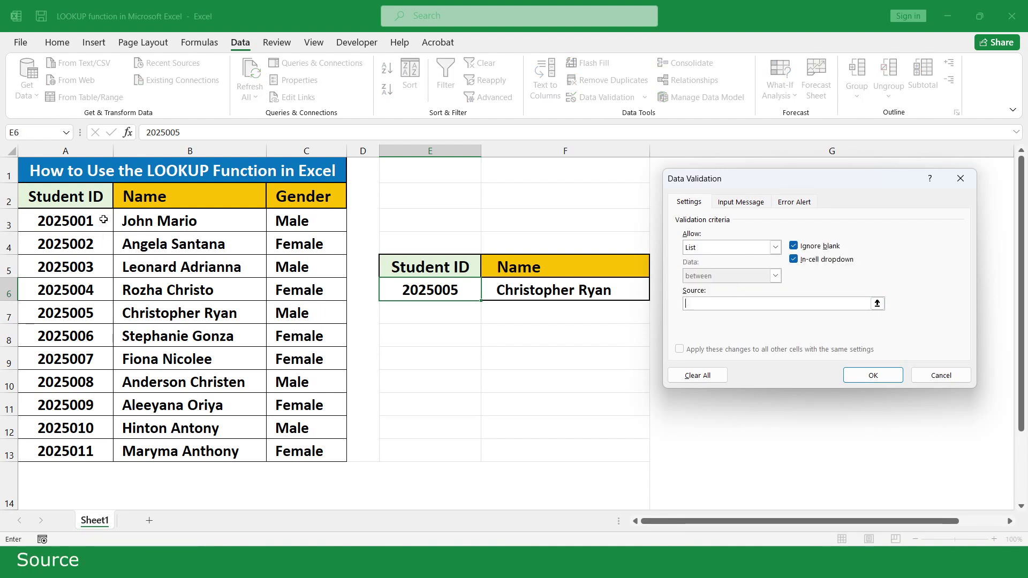
{"action": "left_click_drag", "start_coordinate": [103, 220], "coordinate": [101, 451]}
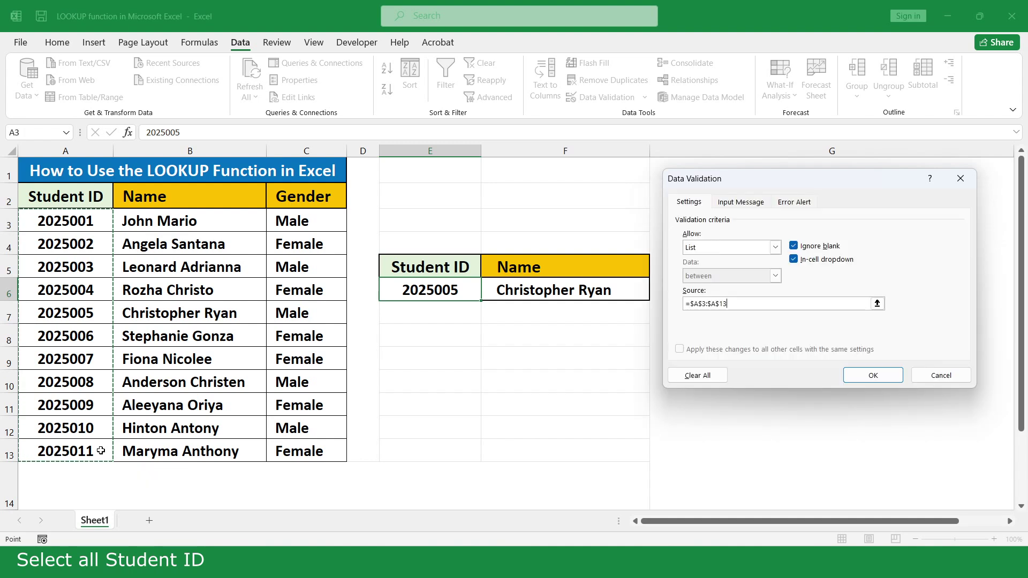
{"action": "left_click", "coordinate": [858, 377]}
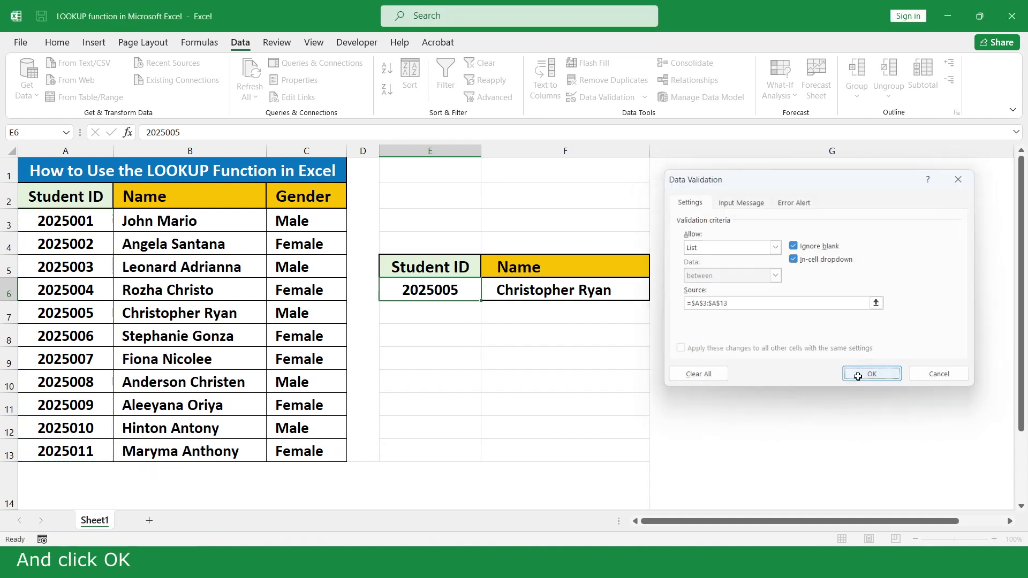
{"action": "left_click", "coordinate": [487, 295]}
{"action": "left_click", "coordinate": [433, 305]}
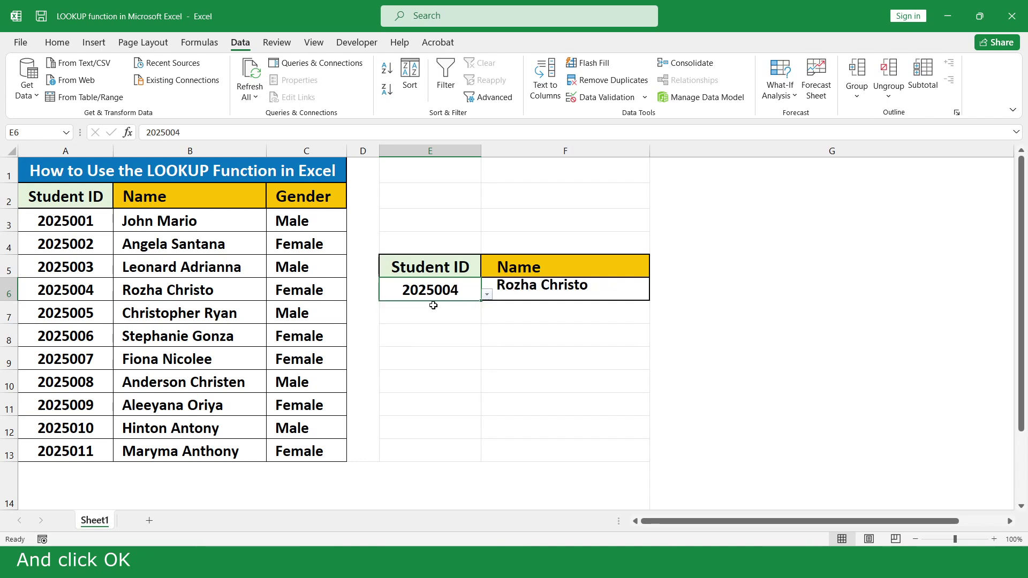
{"action": "left_click", "coordinate": [488, 295]}
{"action": "left_click", "coordinate": [422, 305]}
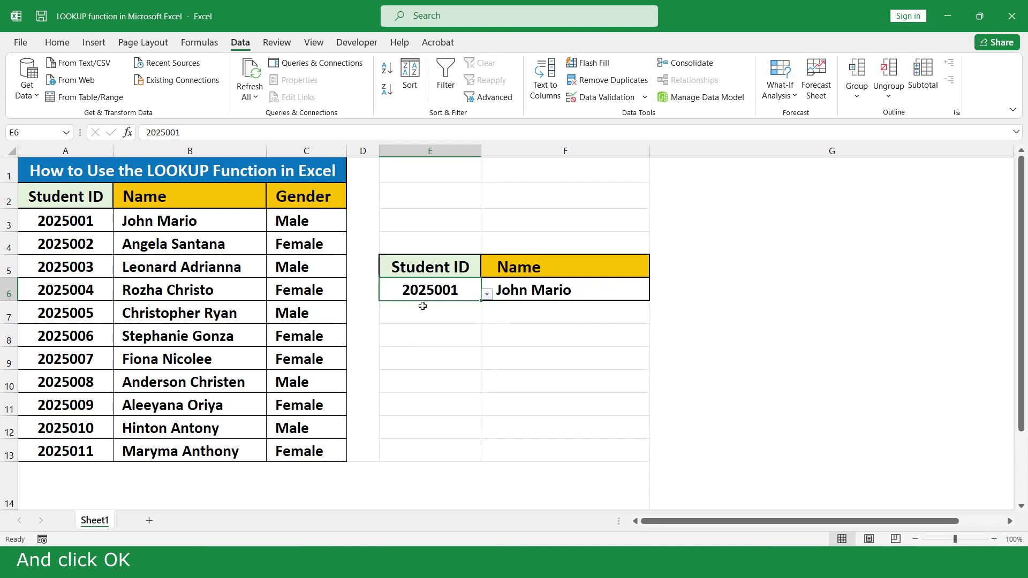
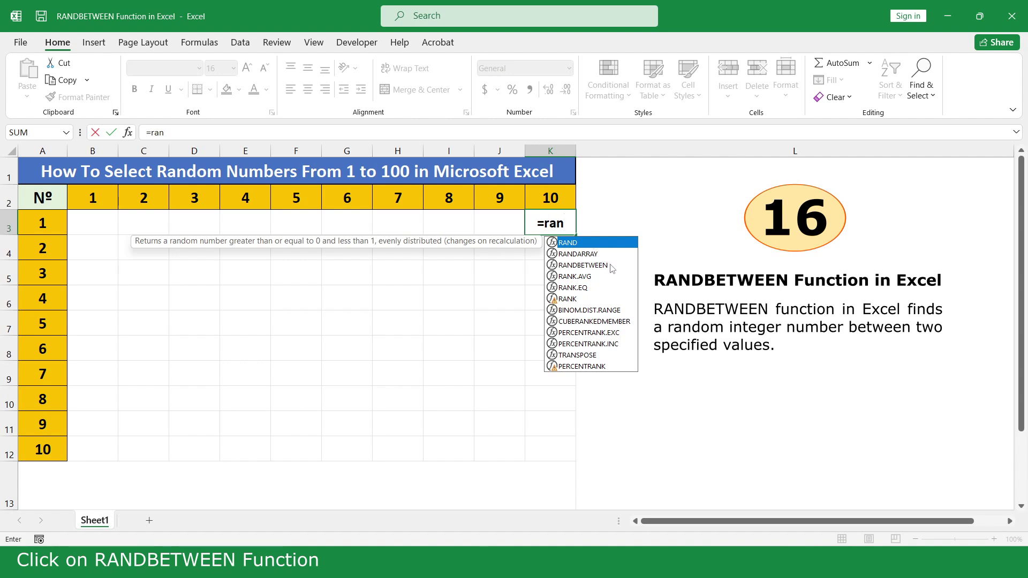
Complete =RANDBETWEEN(1,100) in K3 so it returns a random whole number, here 19.
{"action": "double_click", "coordinate": [610, 265]}
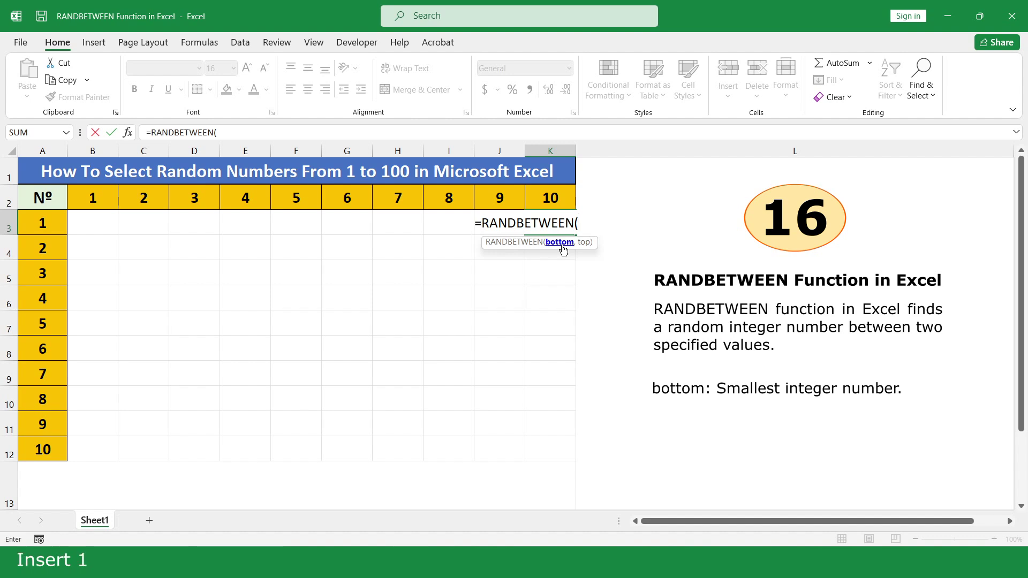
{"action": "type", "text": "1,"}
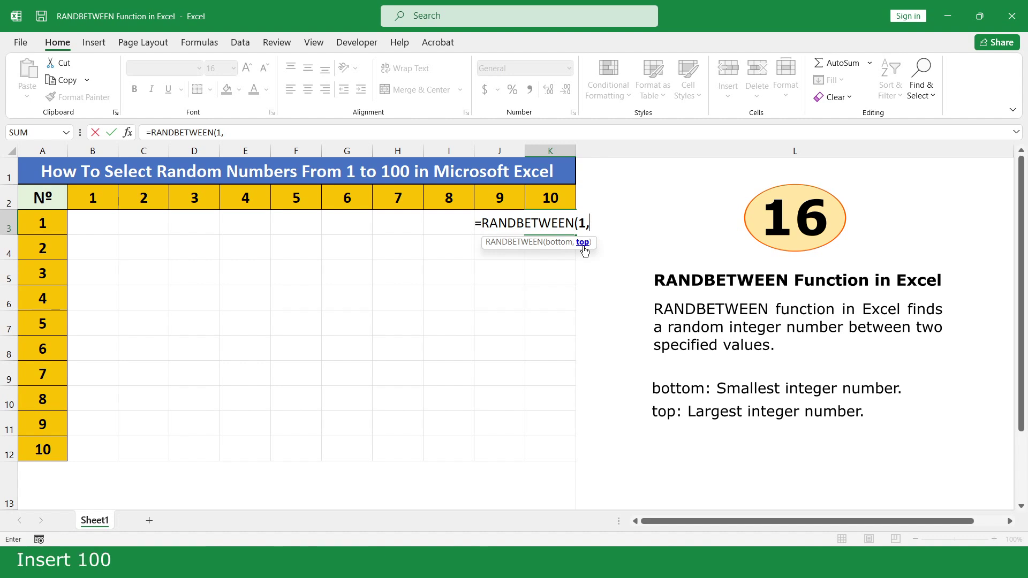
{"action": "type", "text": "100"}
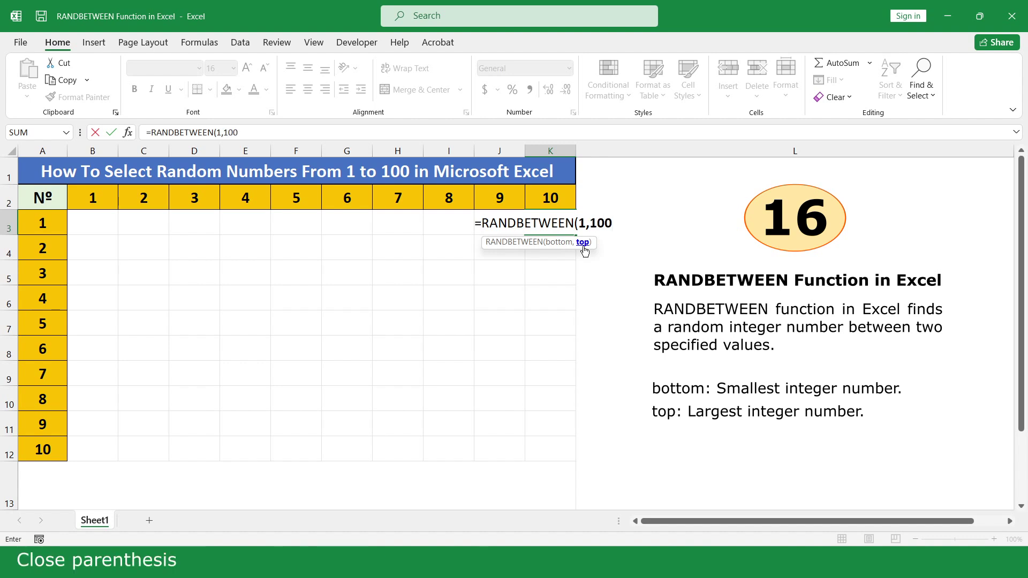
{"action": "type", "text": ")"}
{"action": "key", "text": "Return"}
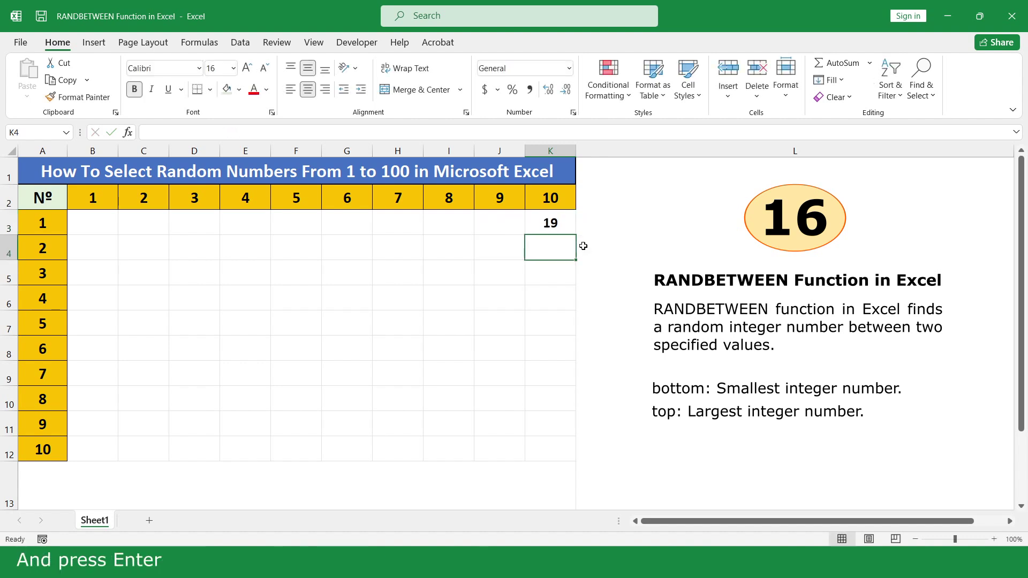
Copy K3's RANDBETWEEN formula across to B3, then down through row 12.
{"action": "left_click", "coordinate": [568, 226]}
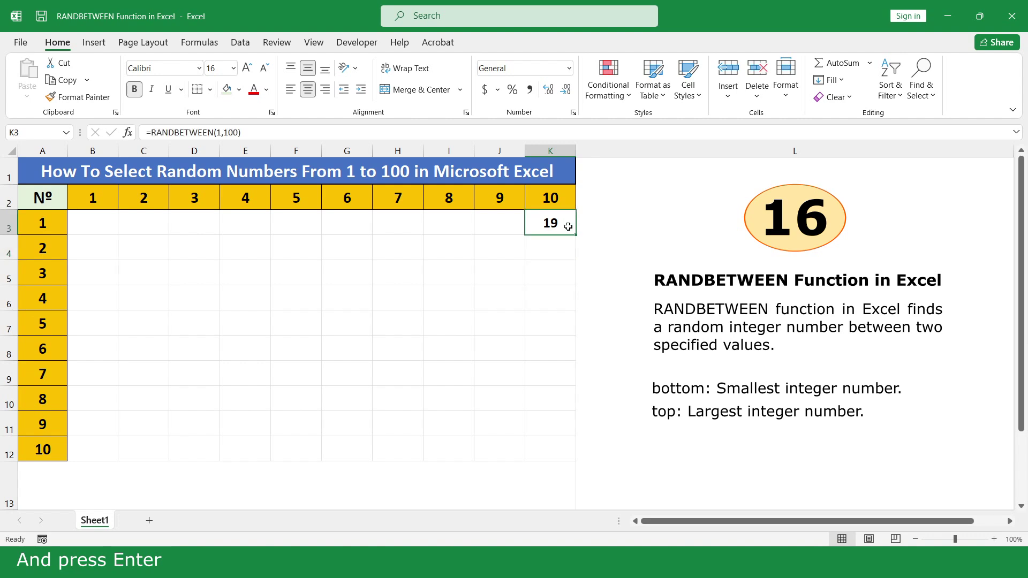
{"action": "left_click_drag", "start_coordinate": [572, 231], "coordinate": [85, 224]}
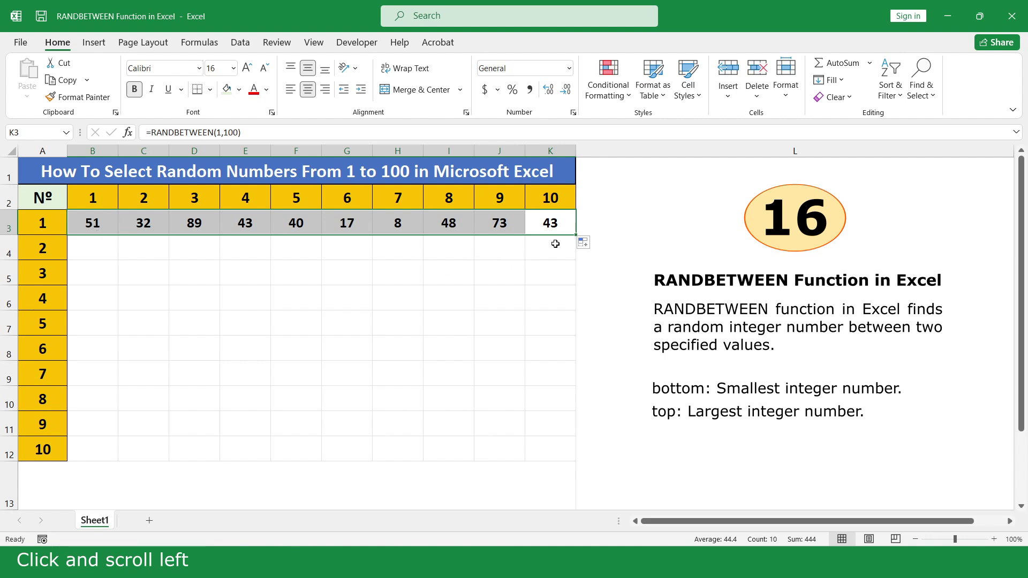
{"action": "left_click_drag", "start_coordinate": [575, 235], "coordinate": [570, 452]}
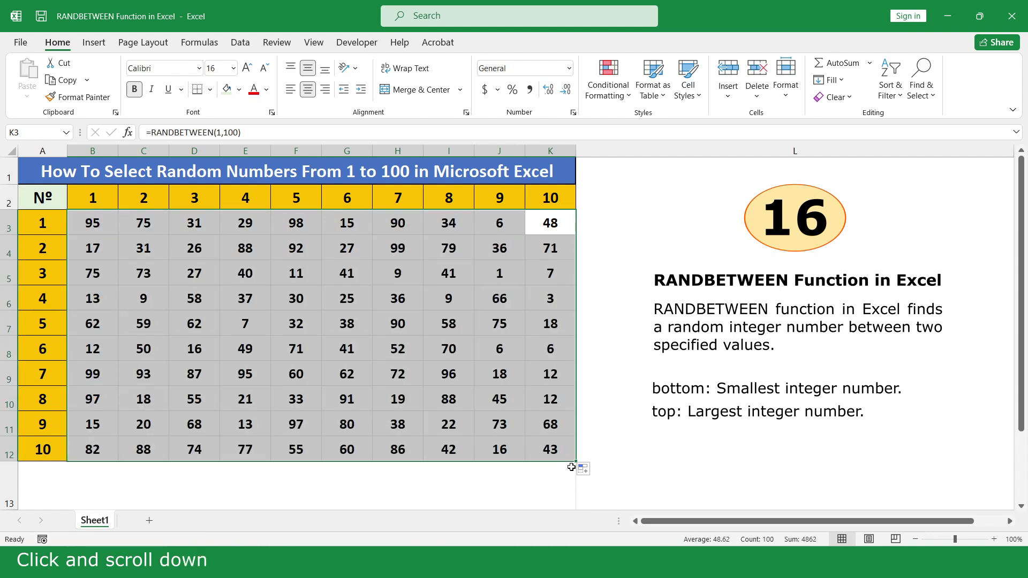
Re-enter the K12 formula to regenerate all the random numbers in the grid.
{"action": "left_click", "coordinate": [587, 487]}
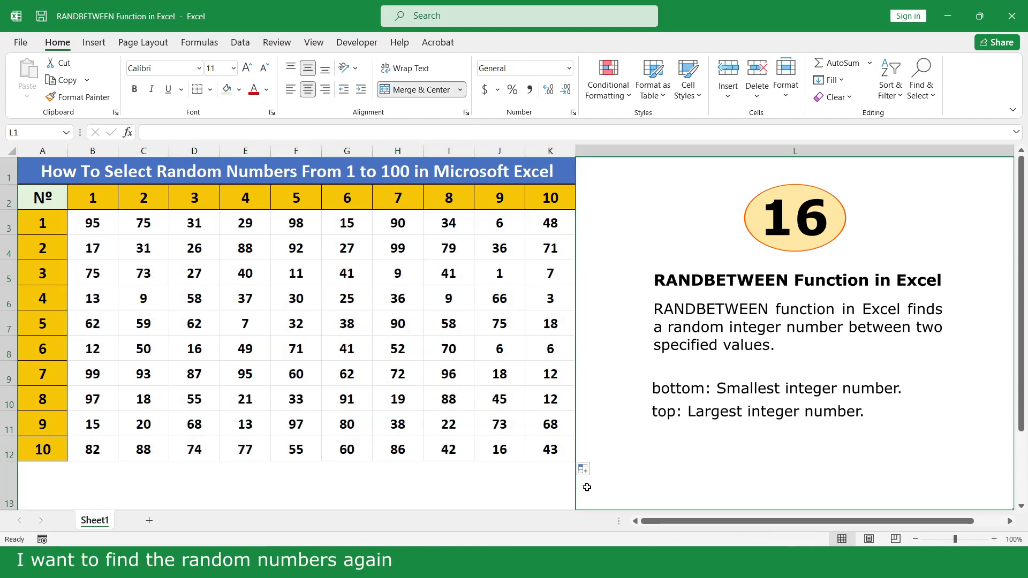
{"action": "left_click", "coordinate": [569, 452]}
{"action": "double_click", "coordinate": [567, 450]}
{"action": "key", "text": "Return"}
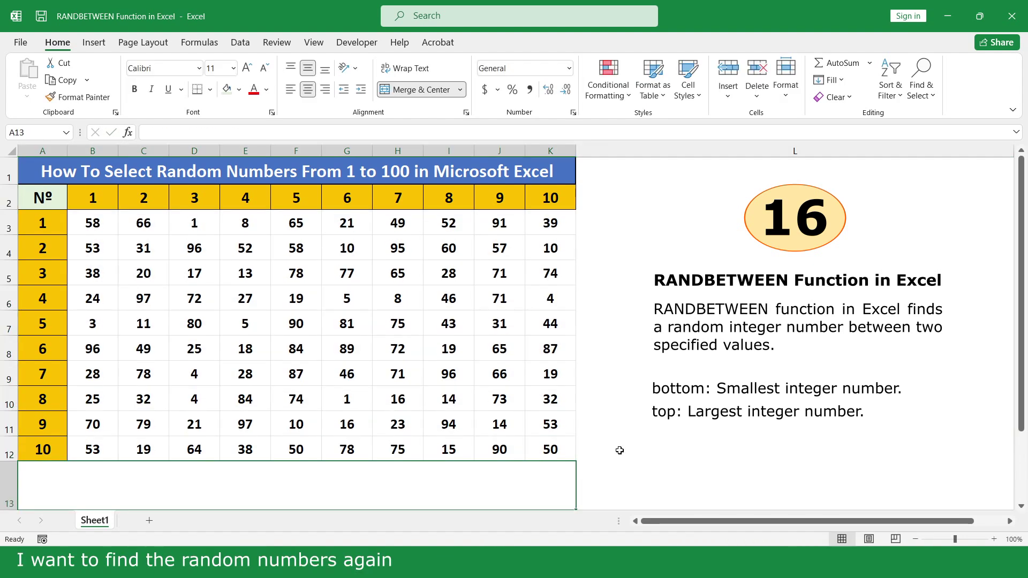
{"action": "left_click", "coordinate": [620, 451]}
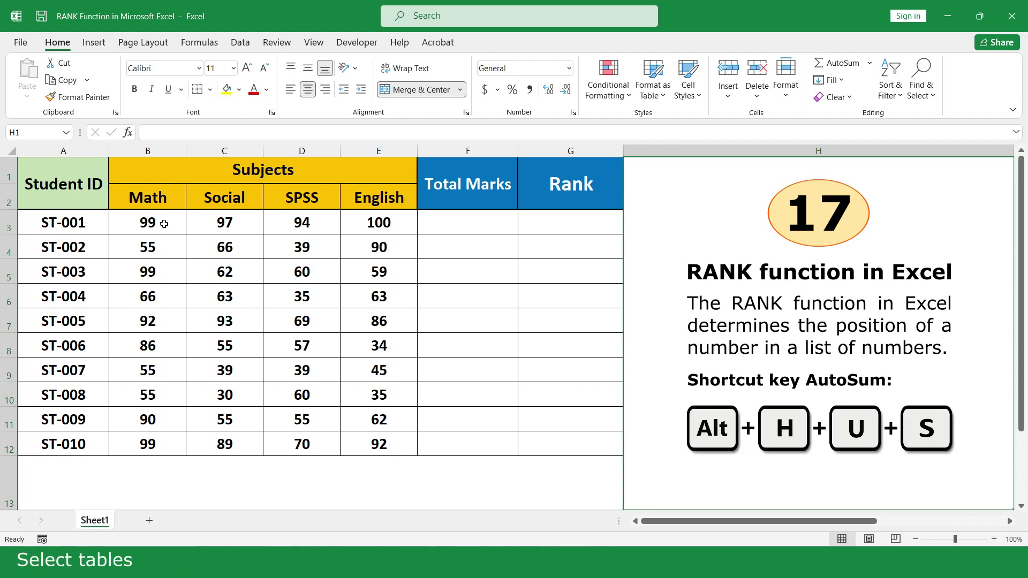
AutoSum B3:F12 so Total Marks shows each student's sum, from 390 down to 178.
{"action": "left_click_drag", "start_coordinate": [166, 223], "coordinate": [503, 443]}
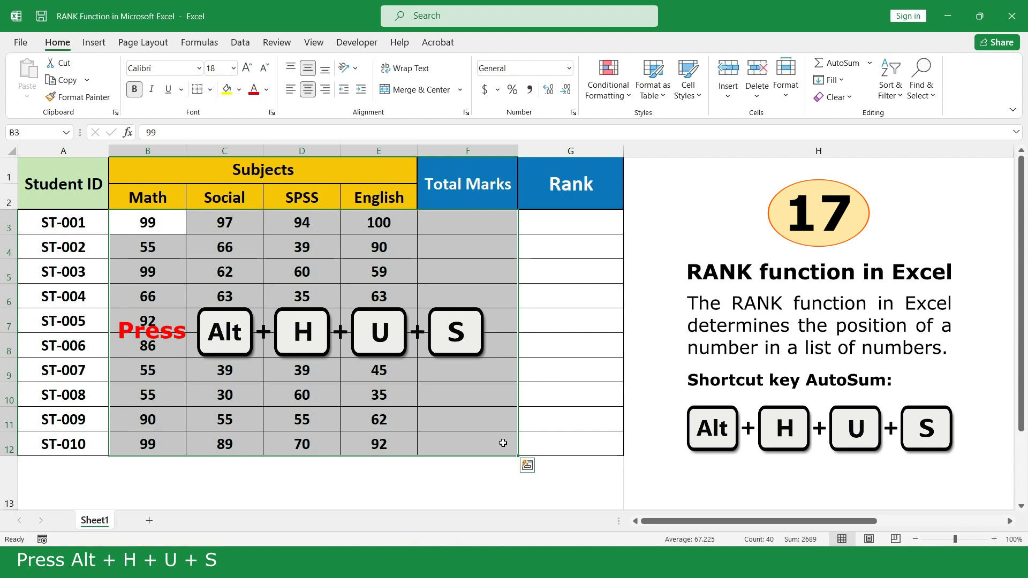
{"action": "key", "text": "alt+h"}
{"action": "key", "text": "u"}
{"action": "key", "text": "s"}
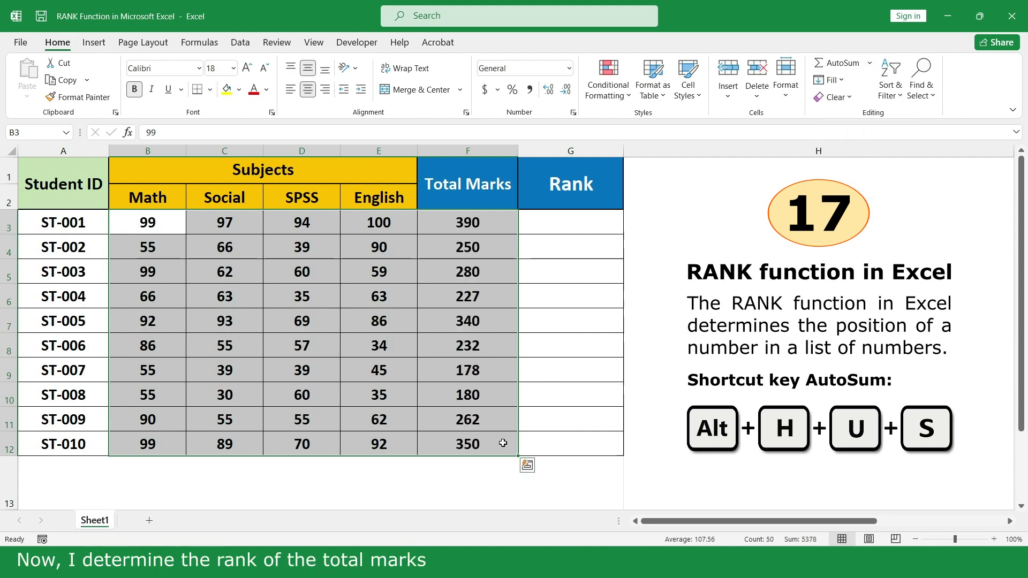
Start a RANK formula in G3 ranking F3 within the range F3:F12.
{"action": "left_click", "coordinate": [602, 223]}
{"action": "type", "text": "=ran"}
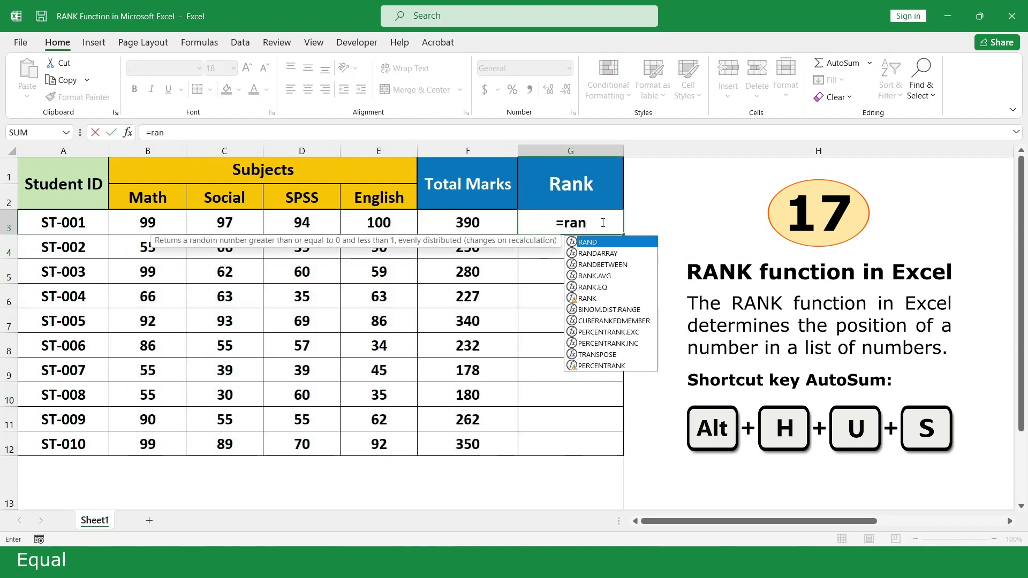
{"action": "double_click", "coordinate": [601, 298]}
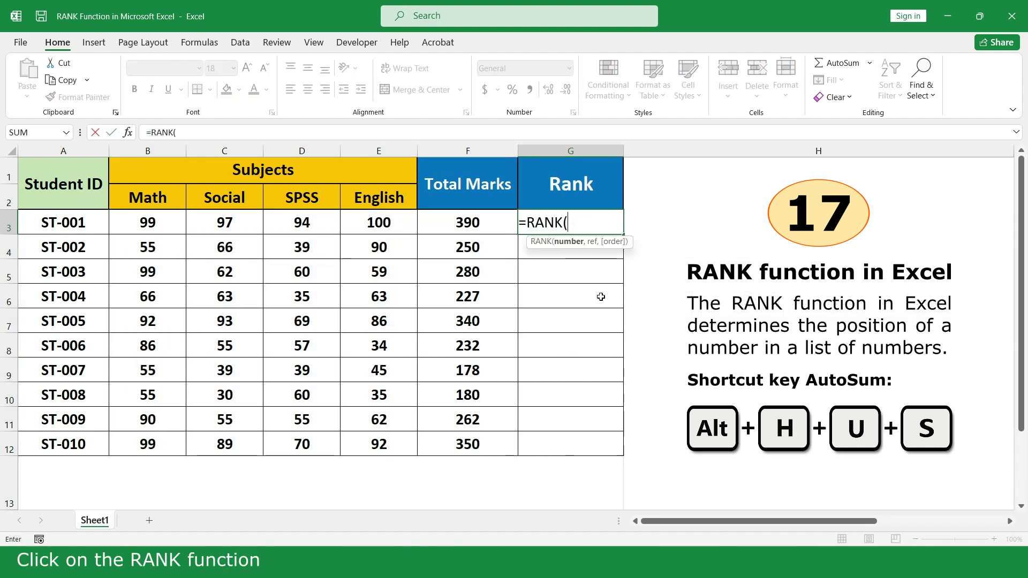
{"action": "left_click", "coordinate": [487, 224]}
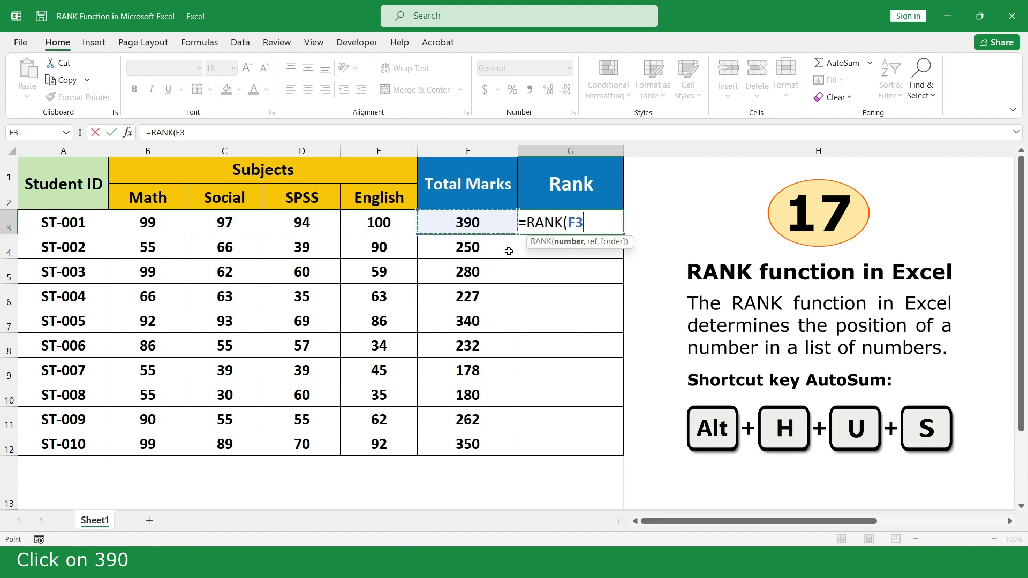
{"action": "type", "text": ","}
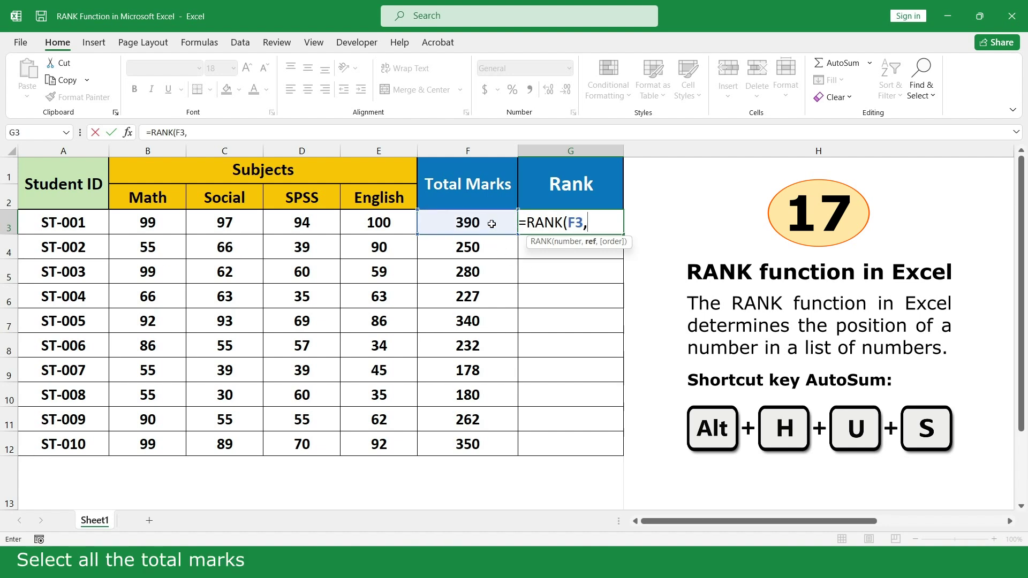
{"action": "left_click_drag", "start_coordinate": [496, 223], "coordinate": [497, 444]}
{"action": "type", "text": ")"}
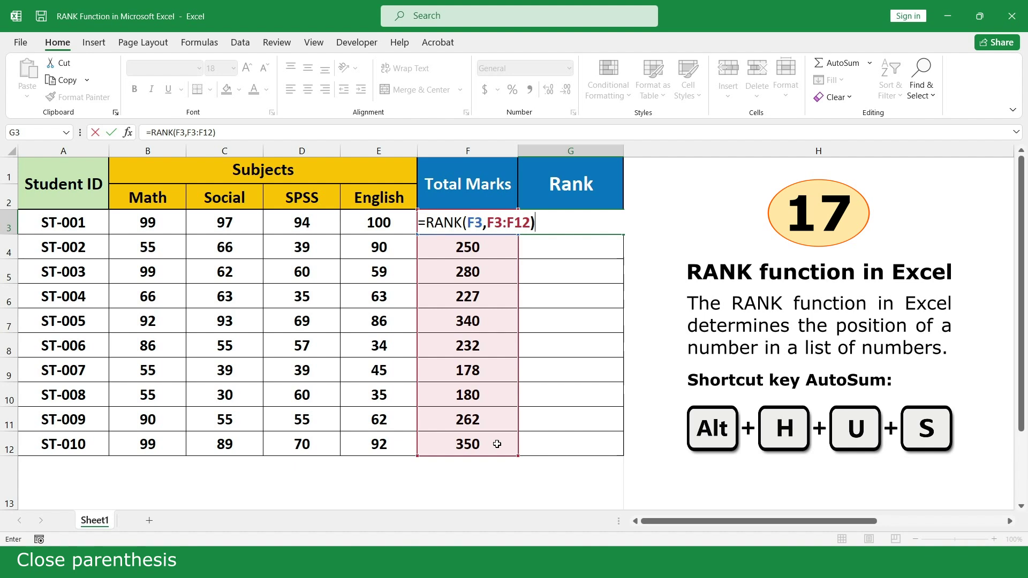
Lock the range as $F$3:$F$12, commit rank 1, and fill the formula down the Rank column.
{"action": "left_click", "coordinate": [486, 230]}
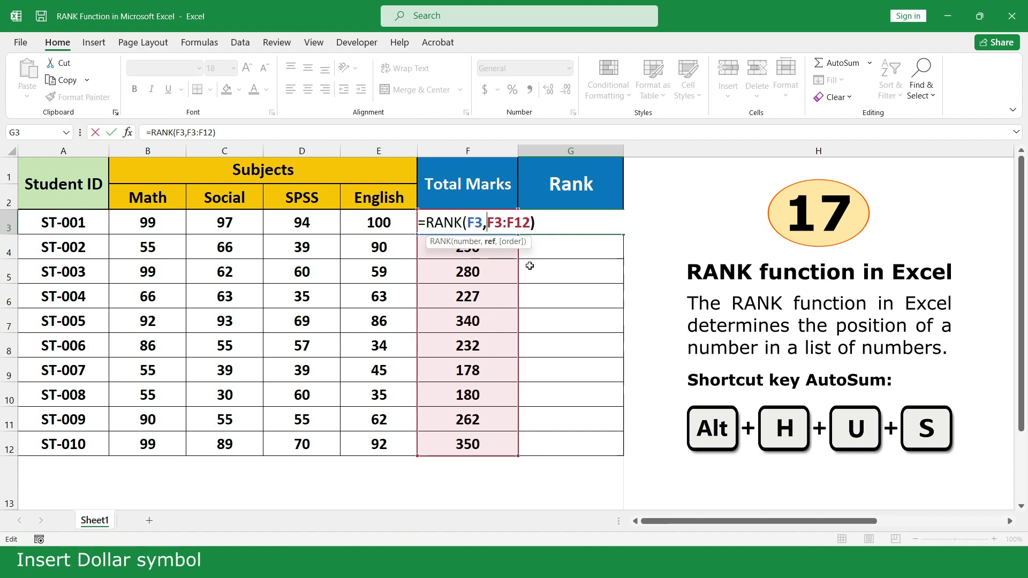
{"action": "type", "text": "$"}
{"action": "key", "text": "Right"}
{"action": "type", "text": "$"}
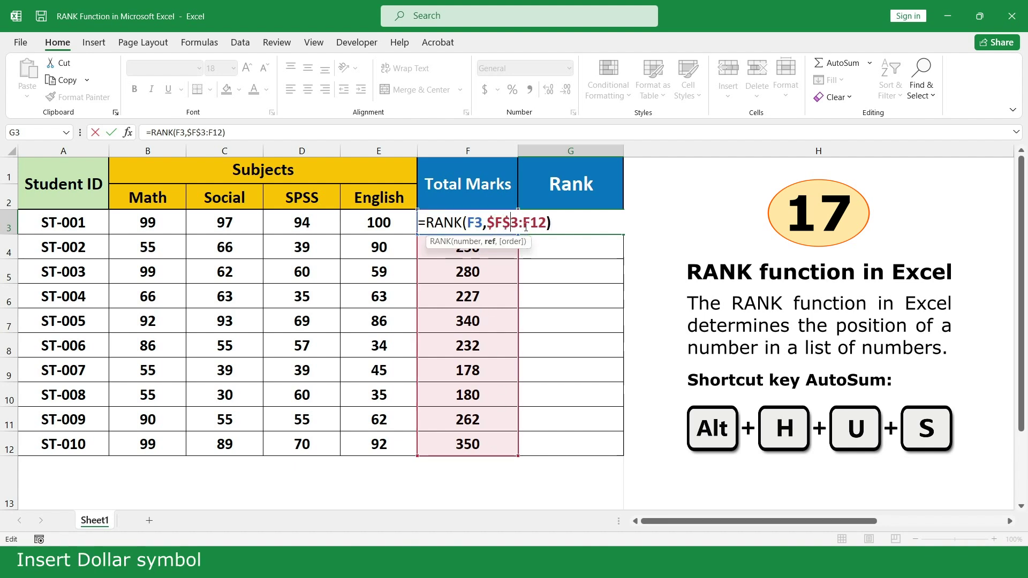
{"action": "key", "text": "Right"}
{"action": "key", "text": "Right"}
{"action": "type", "text": "$"}
{"action": "key", "text": "Right"}
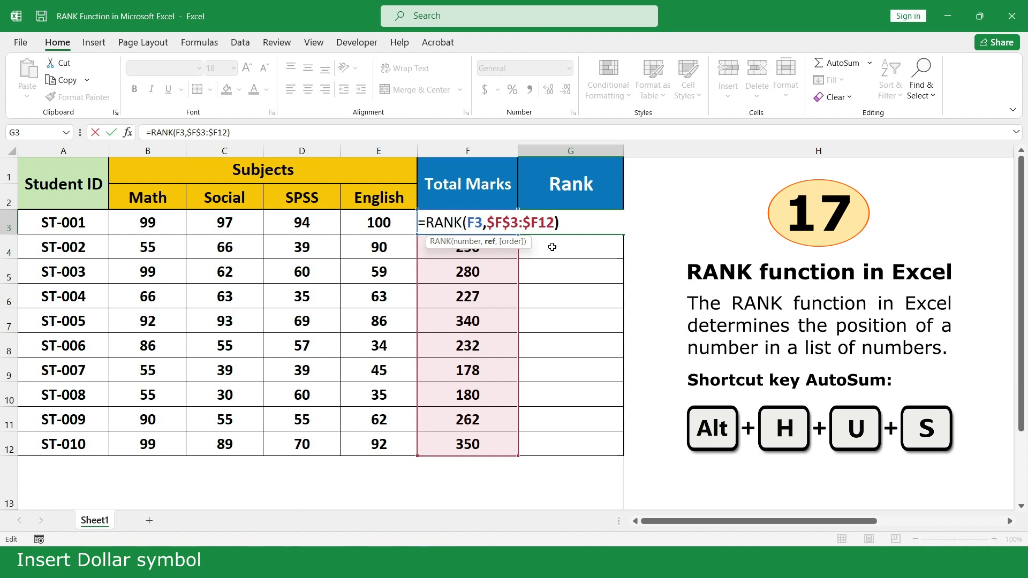
{"action": "type", "text": "$"}
{"action": "left_click", "coordinate": [600, 223]}
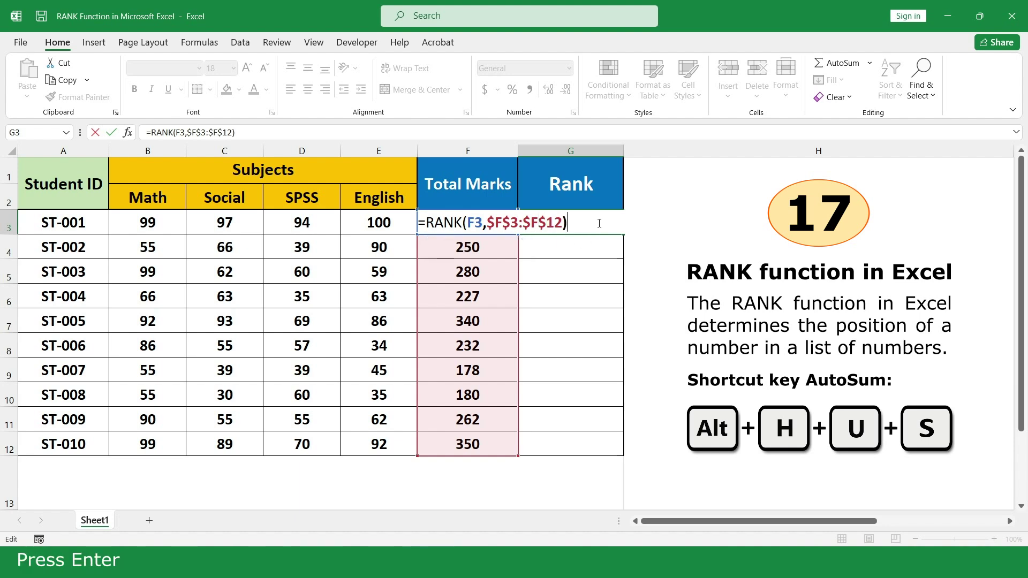
{"action": "key", "text": "Return"}
{"action": "left_click", "coordinate": [598, 222]}
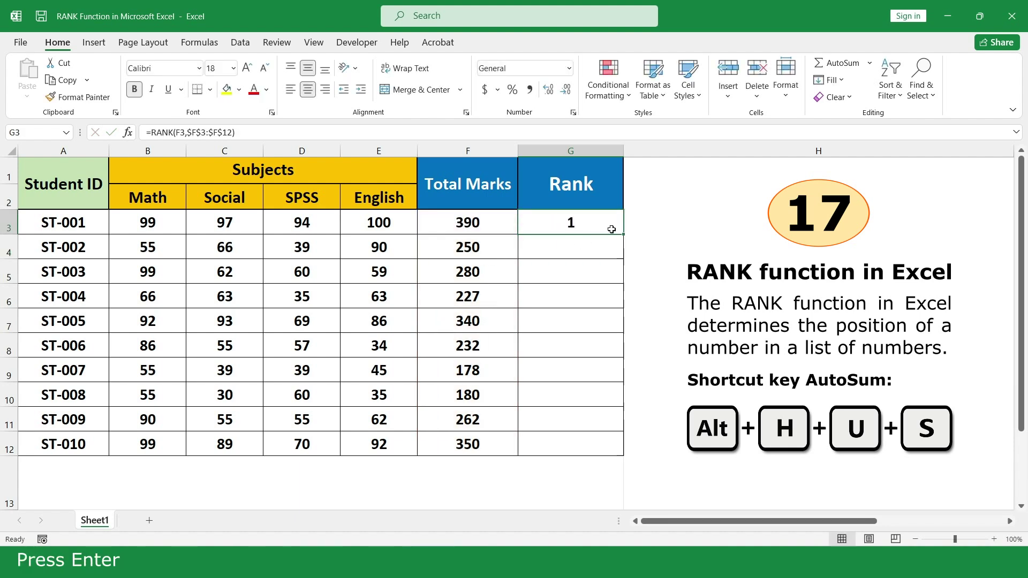
{"action": "left_click_drag", "start_coordinate": [624, 234], "coordinate": [606, 447]}
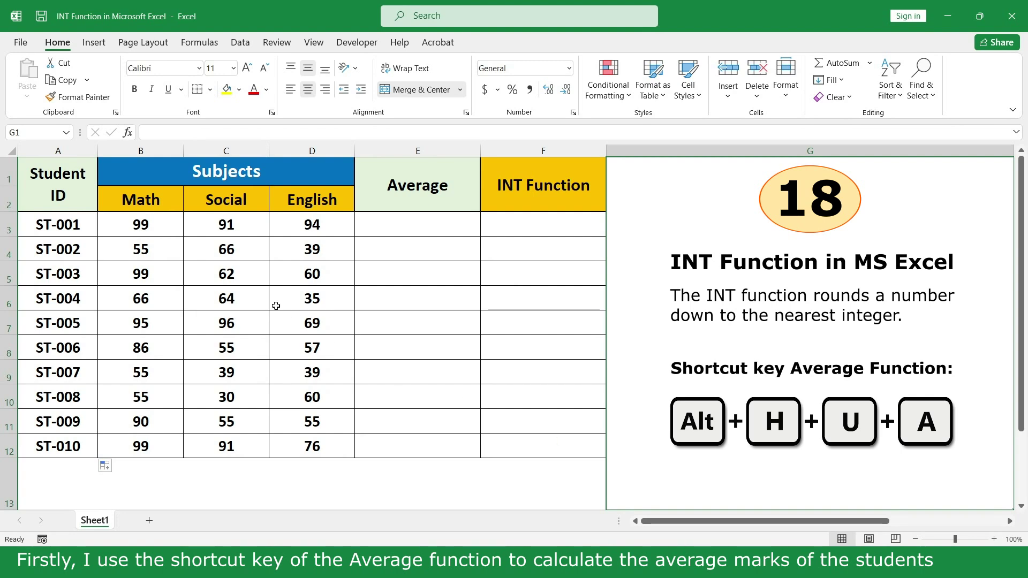
Select B3:E12 and insert AVERAGE formulas, giving averages from 94.66666667 down to 44.33333333.
{"action": "left_click_drag", "start_coordinate": [158, 226], "coordinate": [467, 446]}
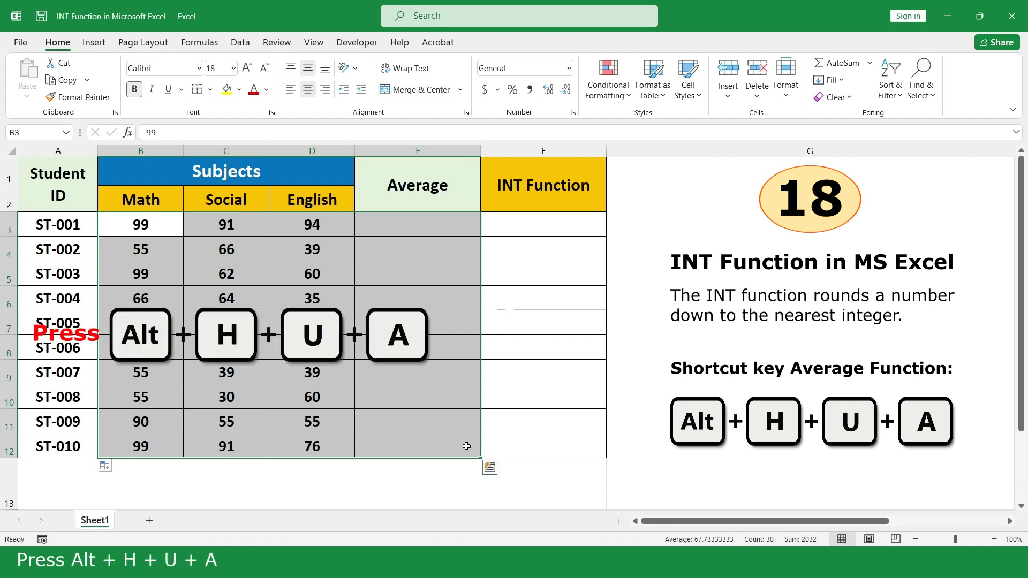
{"action": "key", "text": "alt"}
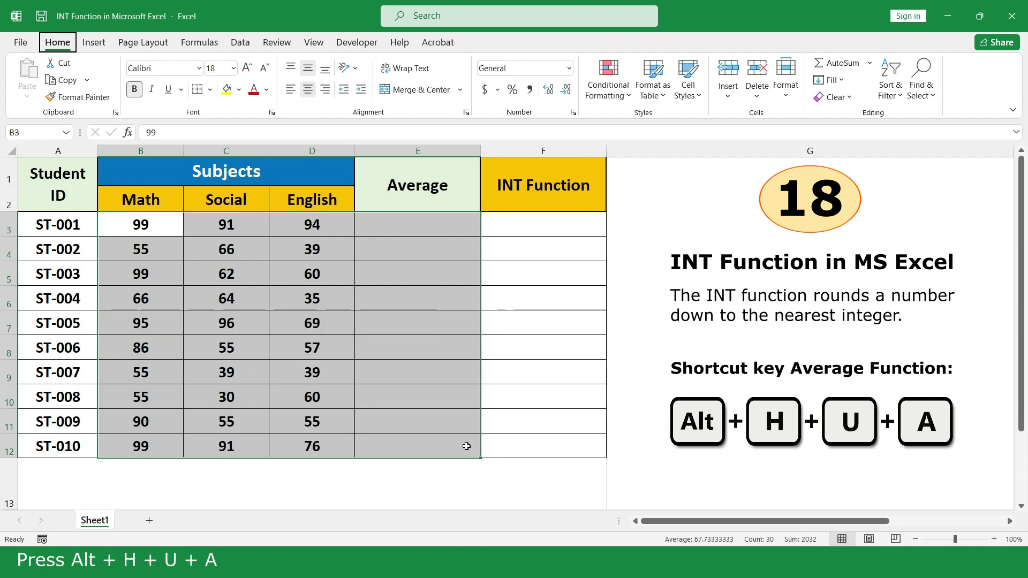
{"action": "key", "text": "h"}
{"action": "key", "text": "u"}
{"action": "key", "text": "a"}
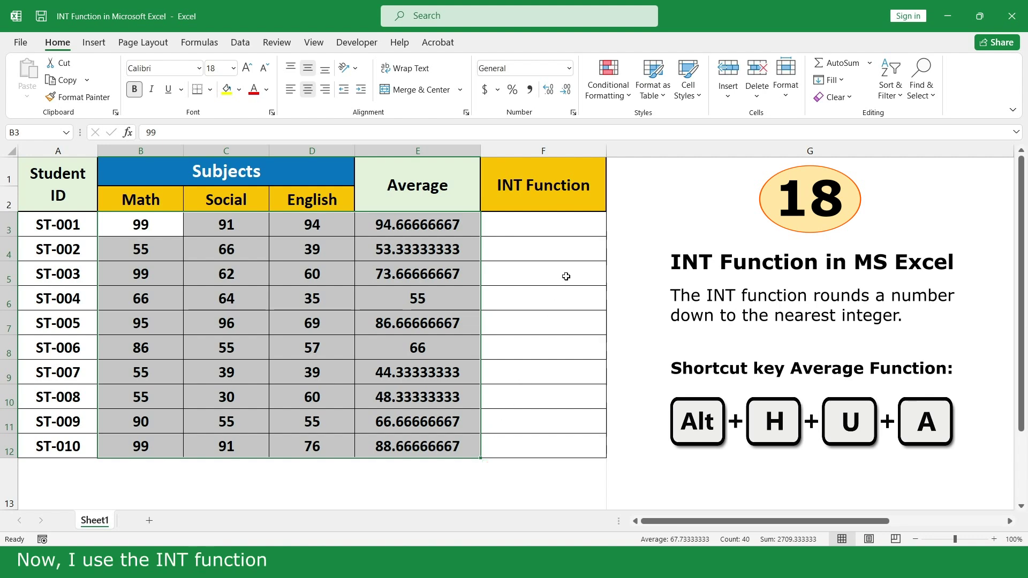
Enter =INT(E3) in F3 and copy it down to F12.
{"action": "left_click", "coordinate": [583, 224]}
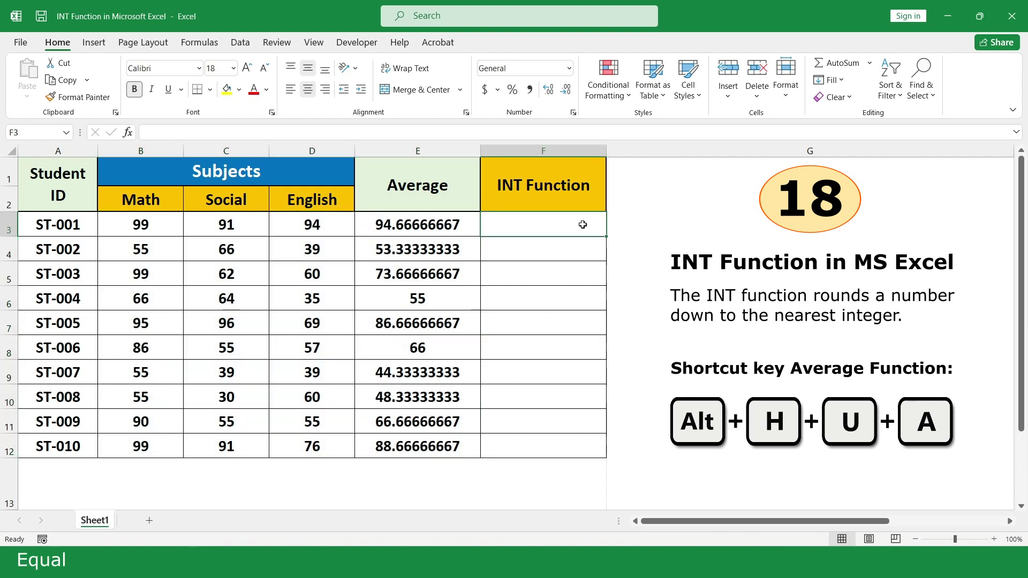
{"action": "type", "text": "=in"}
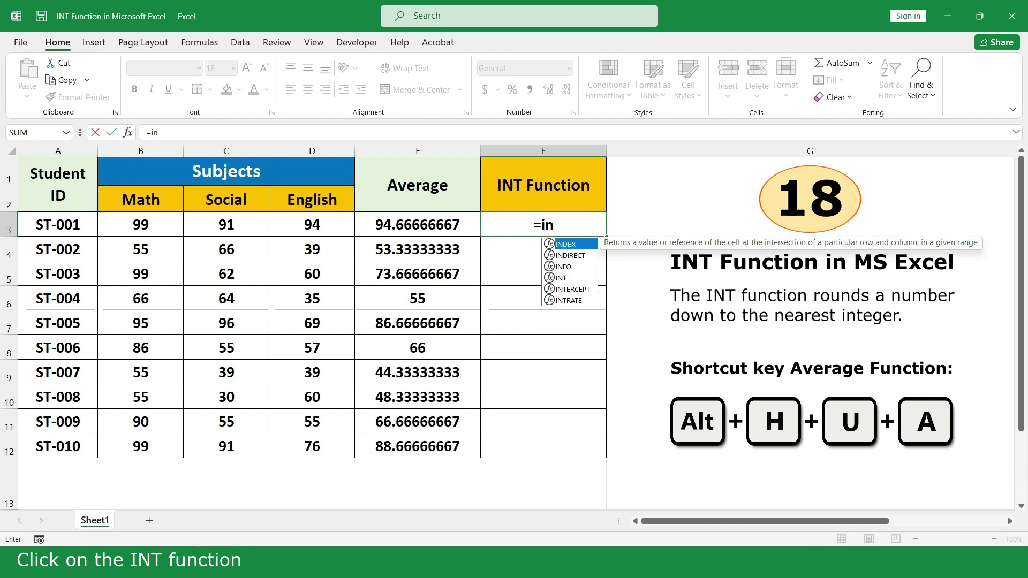
{"action": "double_click", "coordinate": [571, 278]}
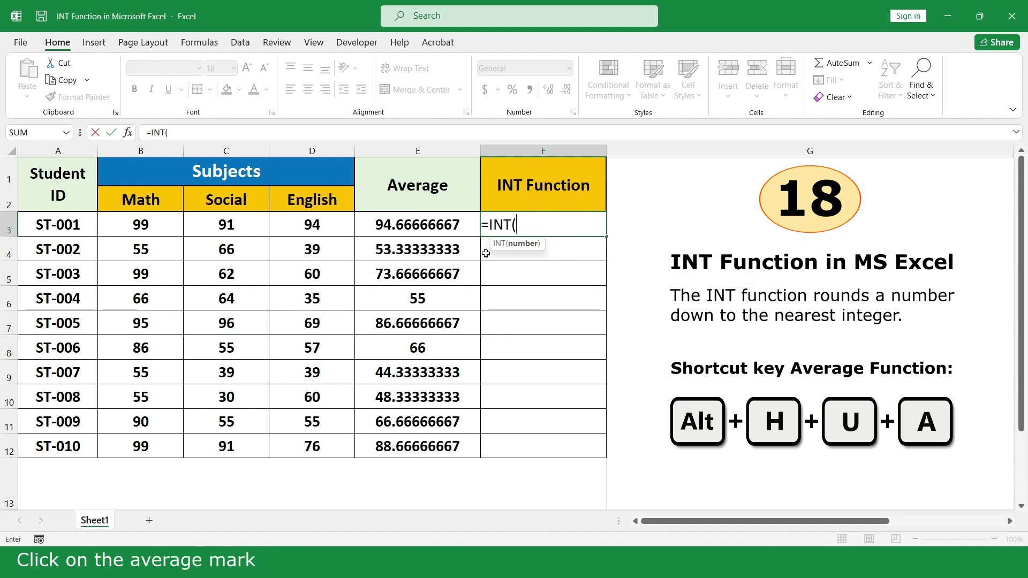
{"action": "left_click", "coordinate": [466, 225]}
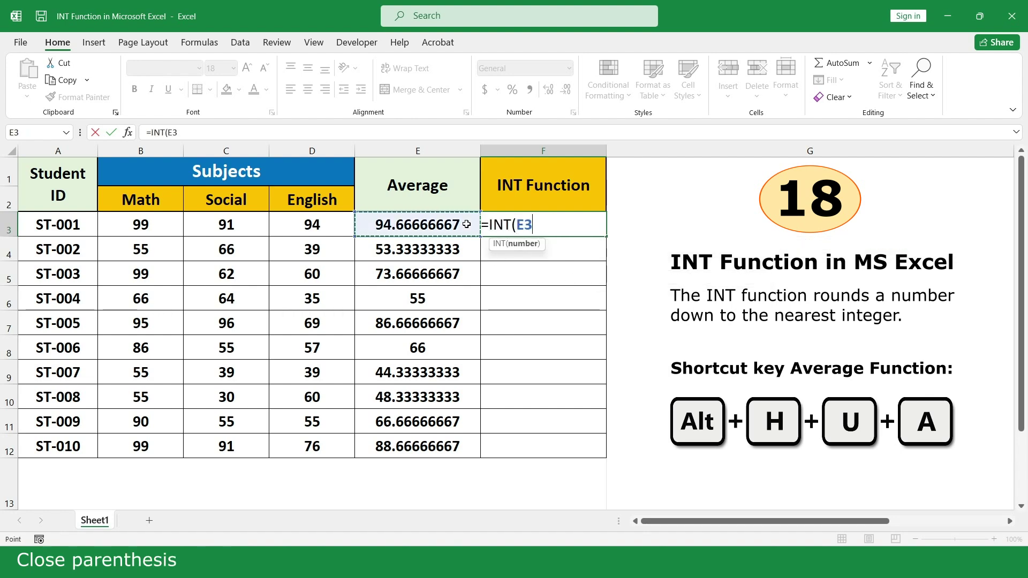
{"action": "type", "text": ")"}
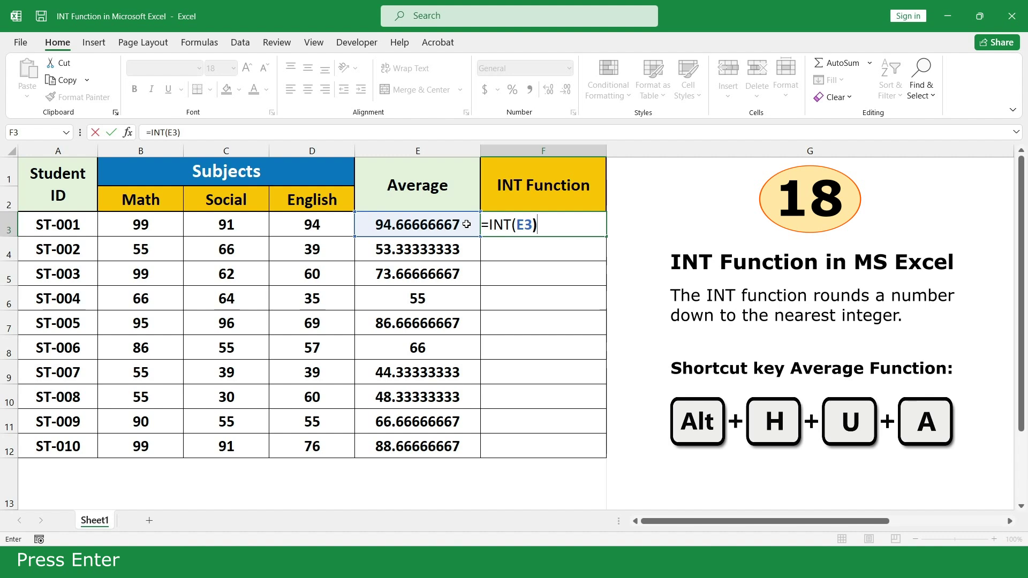
{"action": "key", "text": "Return"}
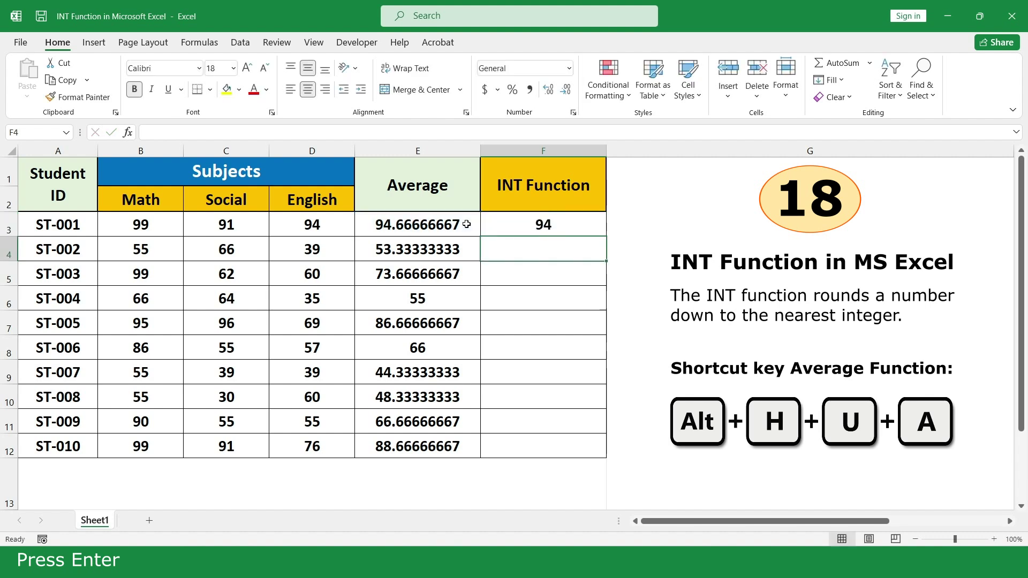
{"action": "left_click", "coordinate": [595, 228]}
{"action": "left_click_drag", "start_coordinate": [605, 236], "coordinate": [579, 448]}
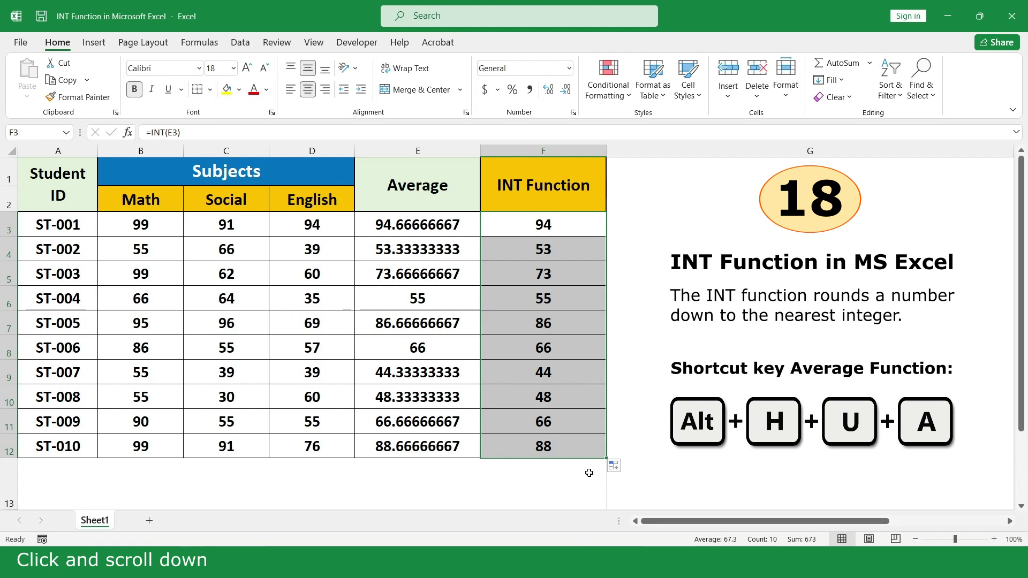
{"action": "left_click", "coordinate": [617, 482]}
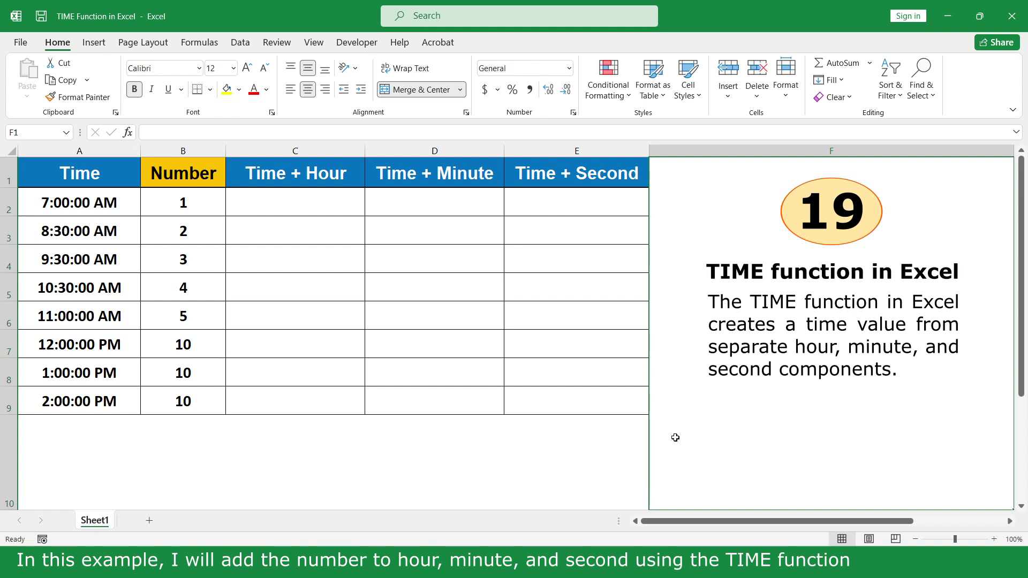
Enter =A2+TIME(B2,0,0) in C2 and fill it down to C9.
{"action": "left_click", "coordinate": [345, 202]}
{"action": "type", "text": "="}
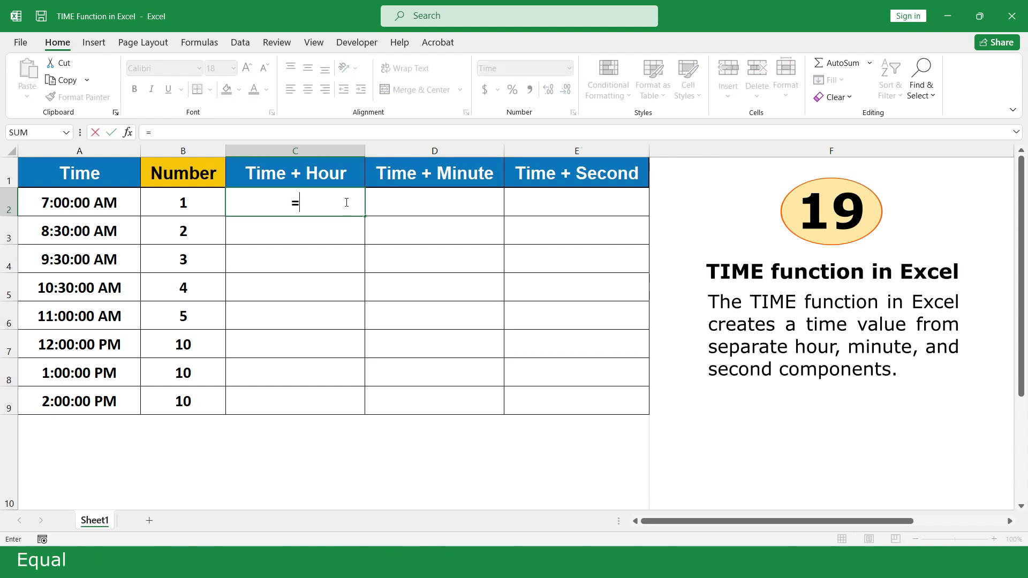
{"action": "left_click", "coordinate": [123, 203]}
{"action": "type", "text": "+ti"}
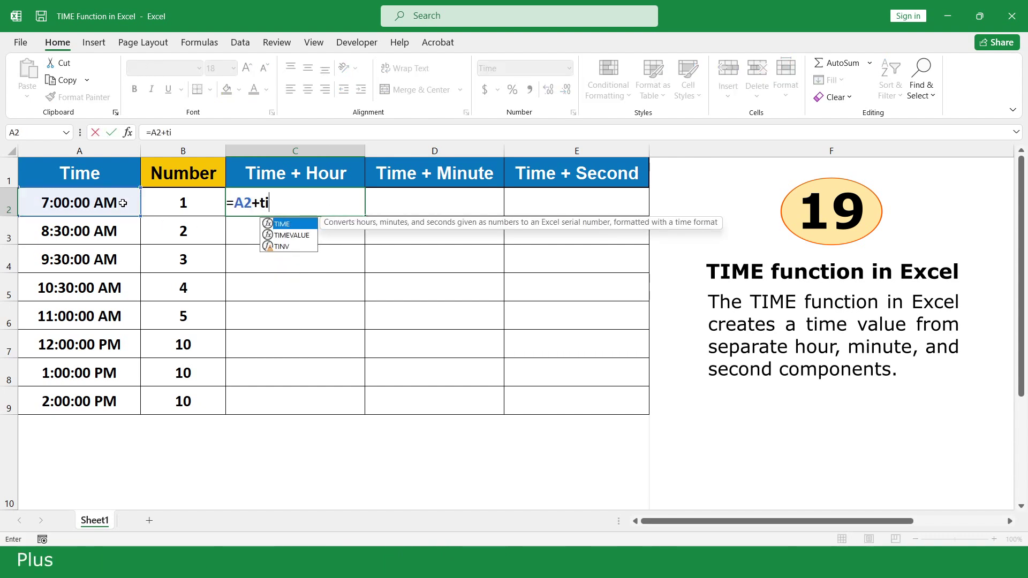
{"action": "double_click", "coordinate": [310, 224]}
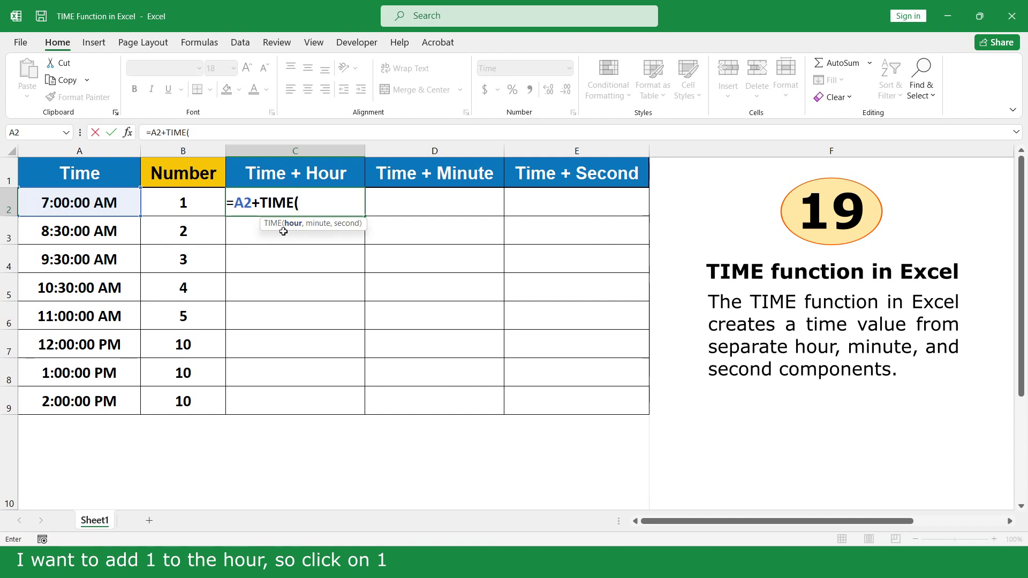
{"action": "left_click", "coordinate": [197, 206]}
{"action": "type", "text": ","}
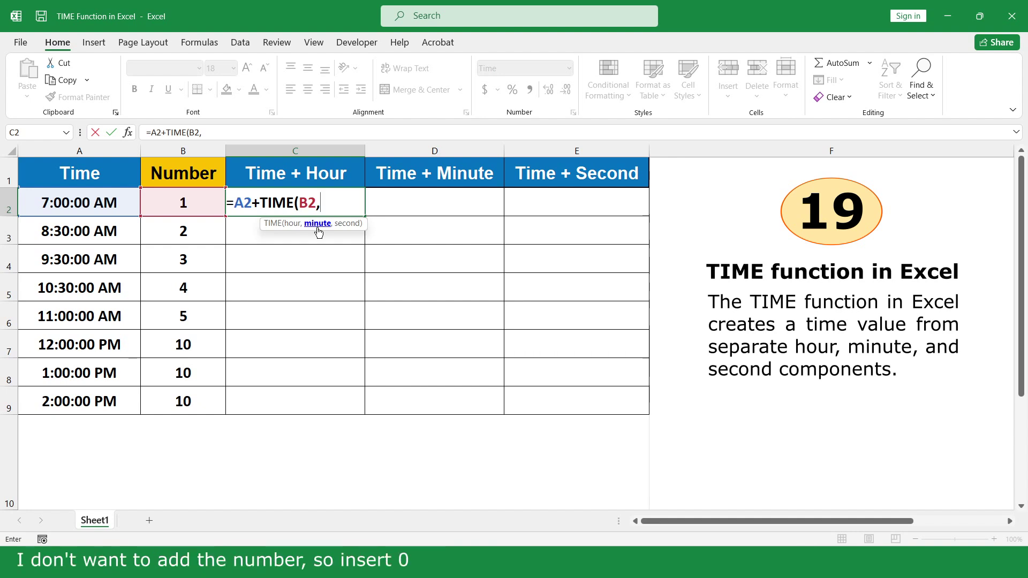
{"action": "type", "text": "0,"}
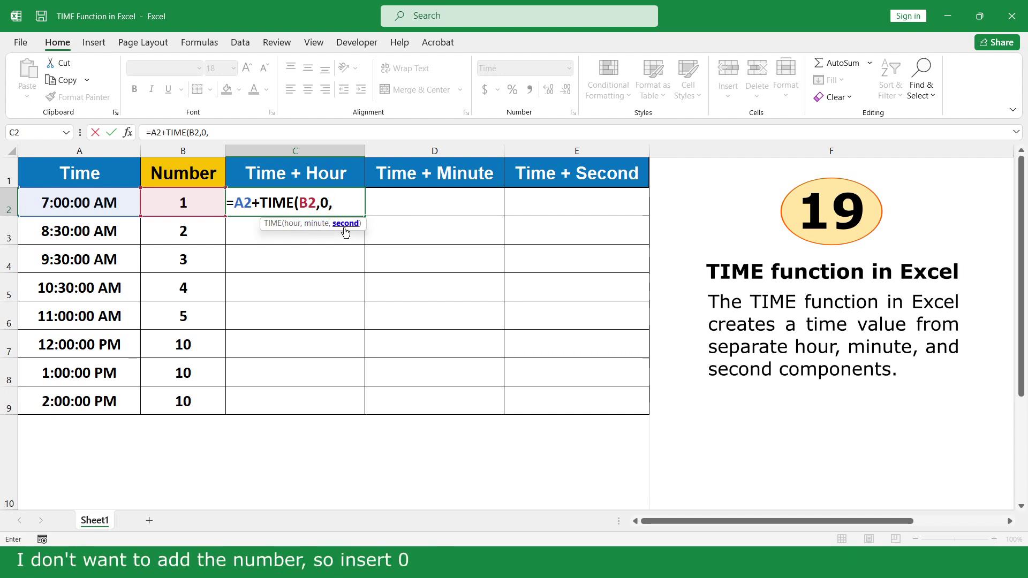
{"action": "type", "text": "0)"}
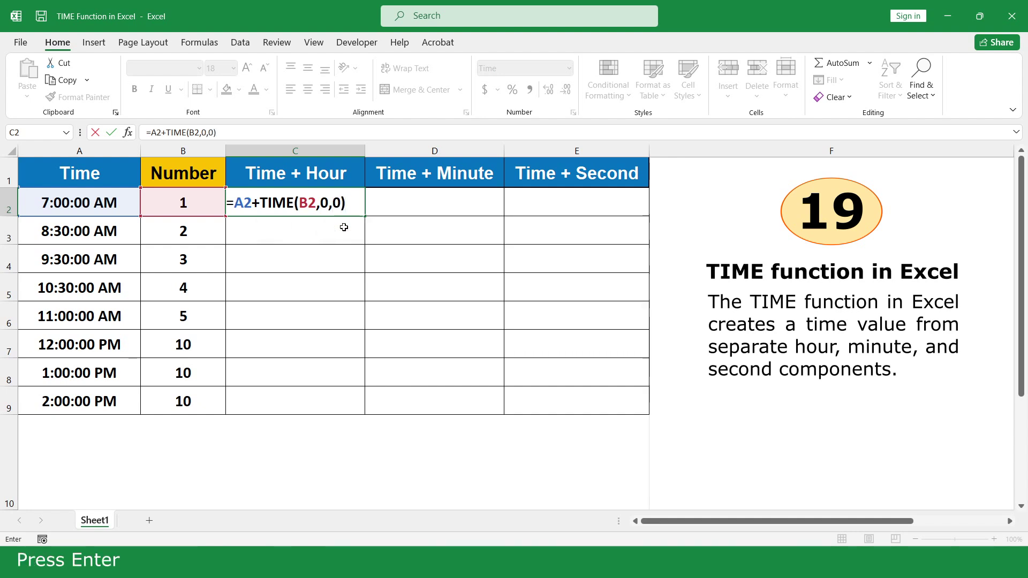
{"action": "key", "text": "Return"}
{"action": "left_click", "coordinate": [354, 206]}
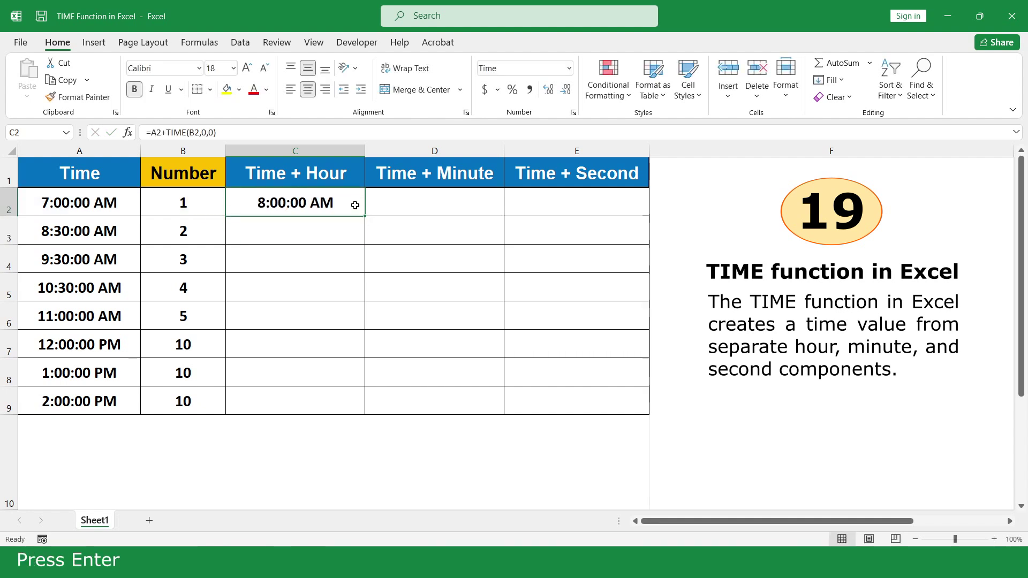
{"action": "left_click_drag", "start_coordinate": [364, 216], "coordinate": [353, 405]}
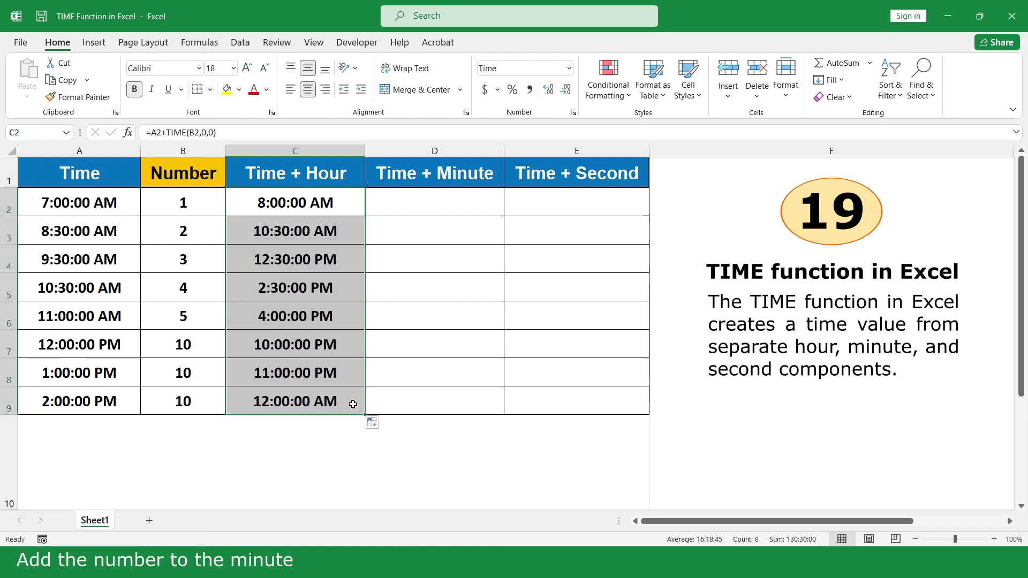
Enter =A2+TIME(0,B2,0) in D2 and fill it down to D9.
{"action": "left_click", "coordinate": [470, 203]}
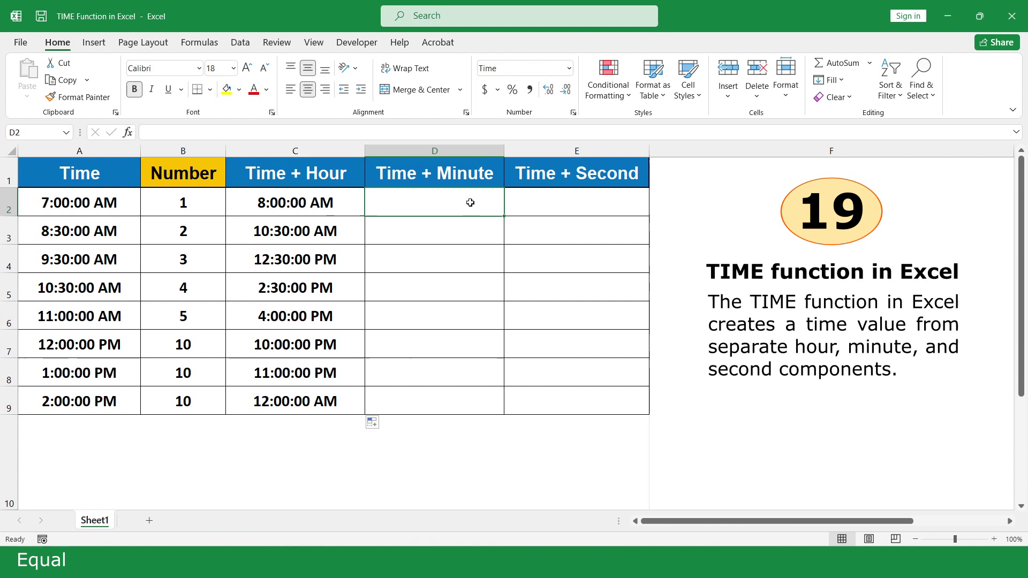
{"action": "type", "text": "="}
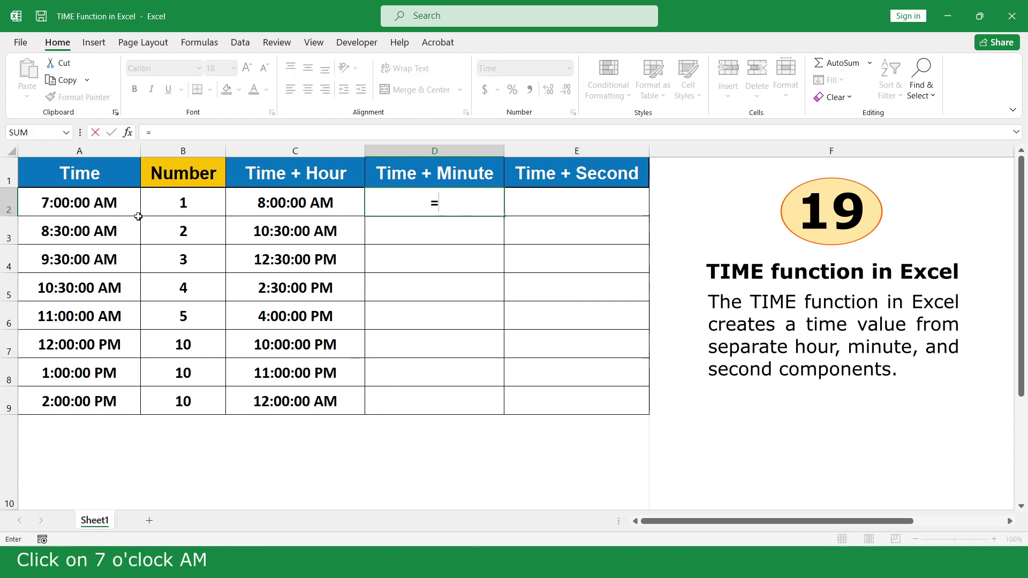
{"action": "left_click", "coordinate": [124, 202]}
{"action": "type", "text": "+ti"}
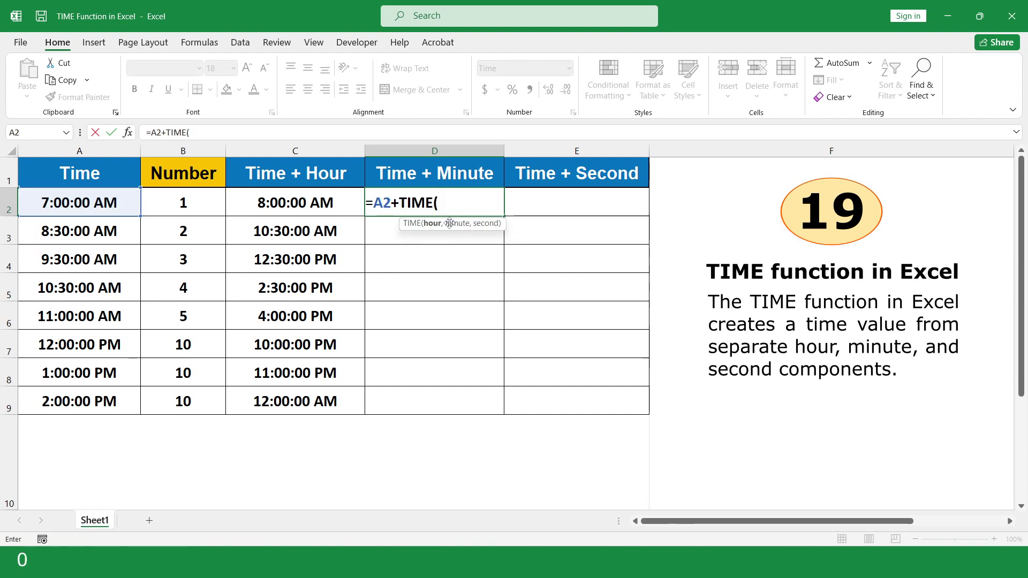
{"action": "type", "text": "0,"}
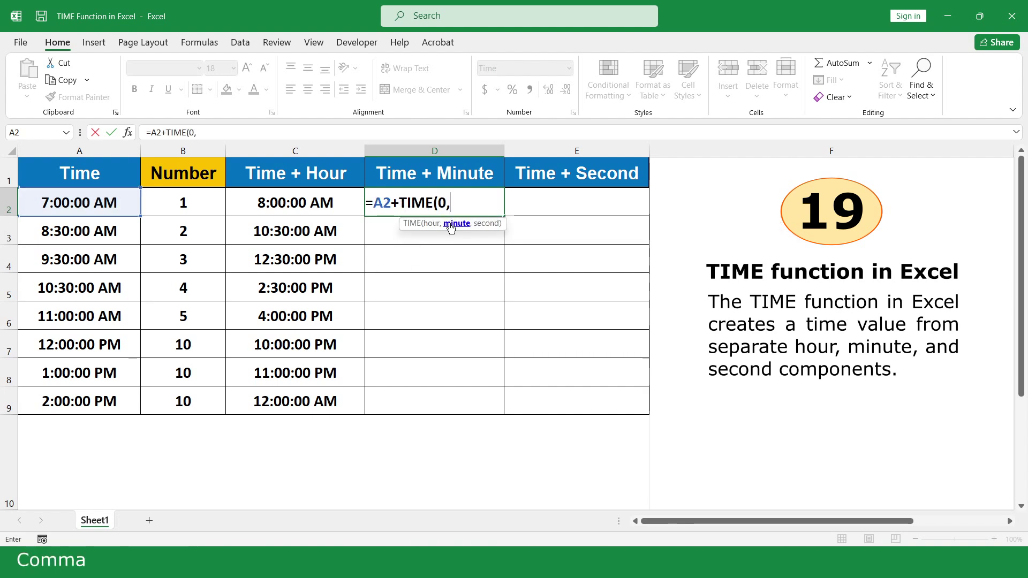
{"action": "left_click", "coordinate": [195, 203]}
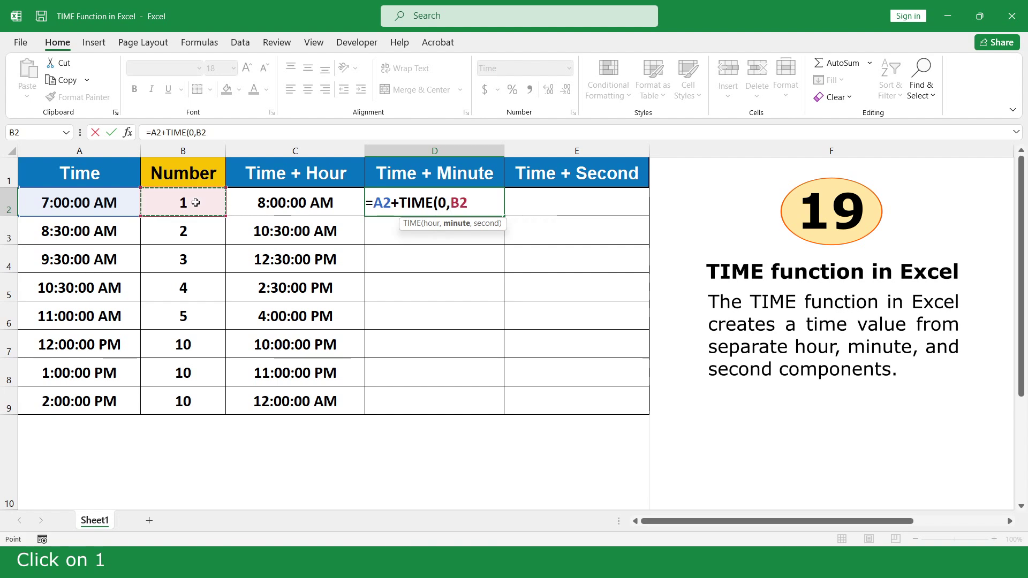
{"action": "type", "text": ","}
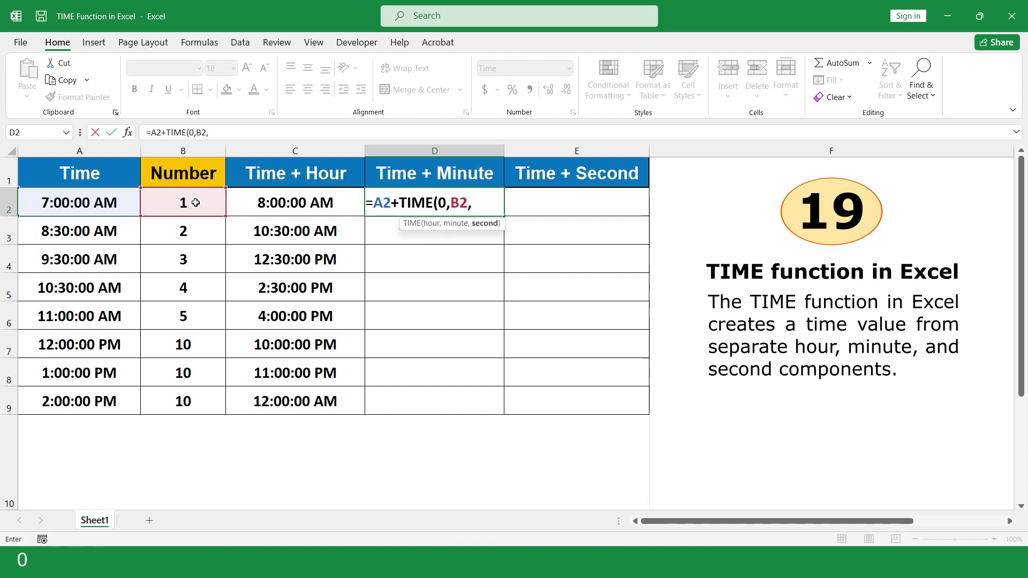
{"action": "type", "text": "0)"}
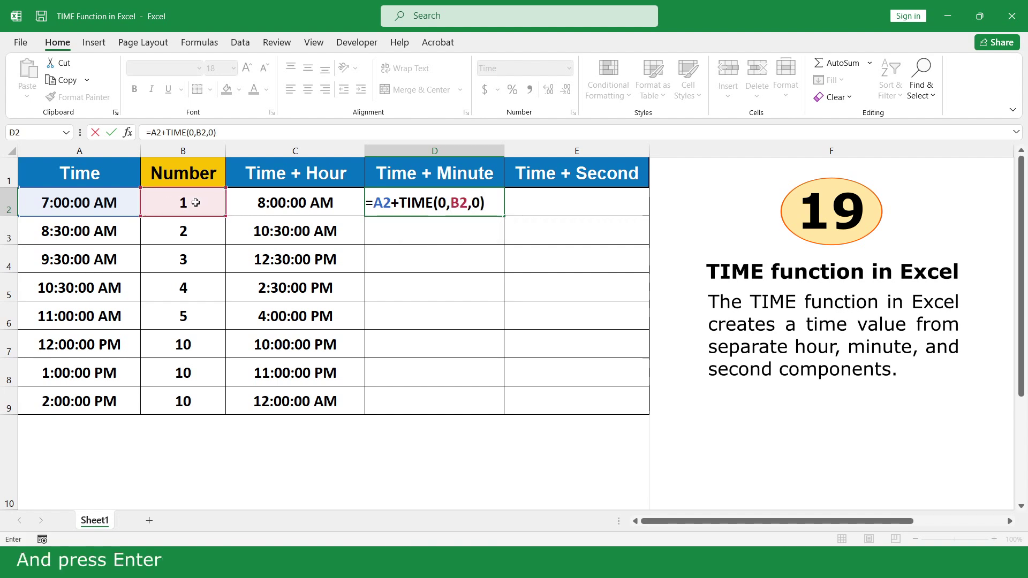
{"action": "key", "text": "Return"}
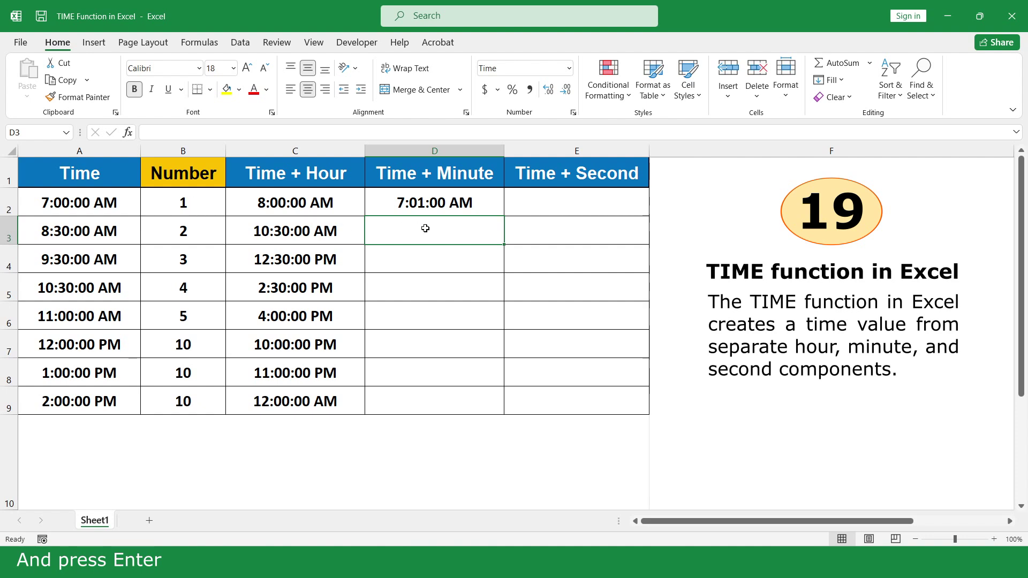
{"action": "left_click", "coordinate": [495, 207]}
{"action": "double_click", "coordinate": [503, 216]}
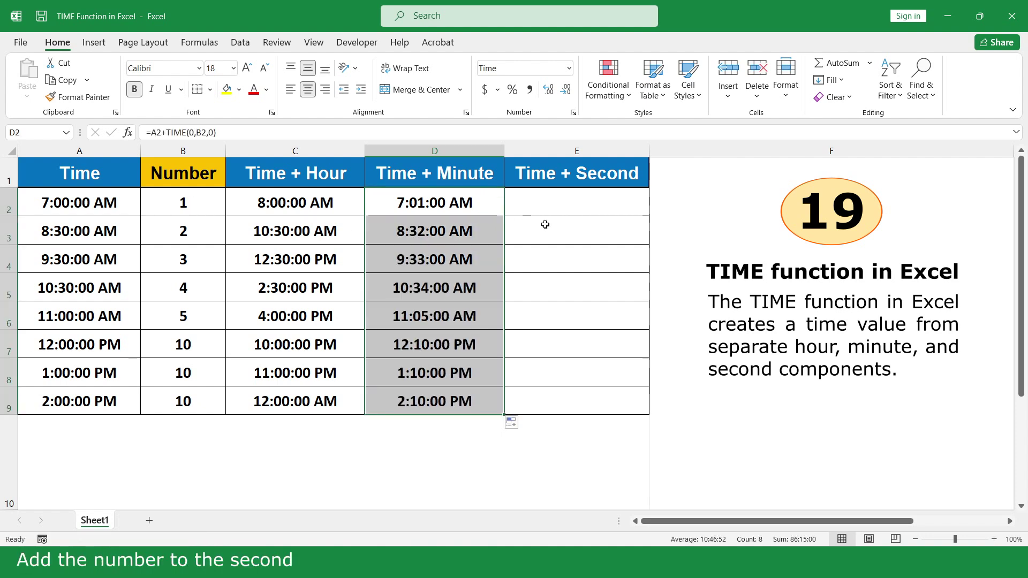
Enter =A2+TIME(0,0,B2) in E2 and fill it down to E9.
{"action": "left_click", "coordinate": [615, 202]}
{"action": "type", "text": "="}
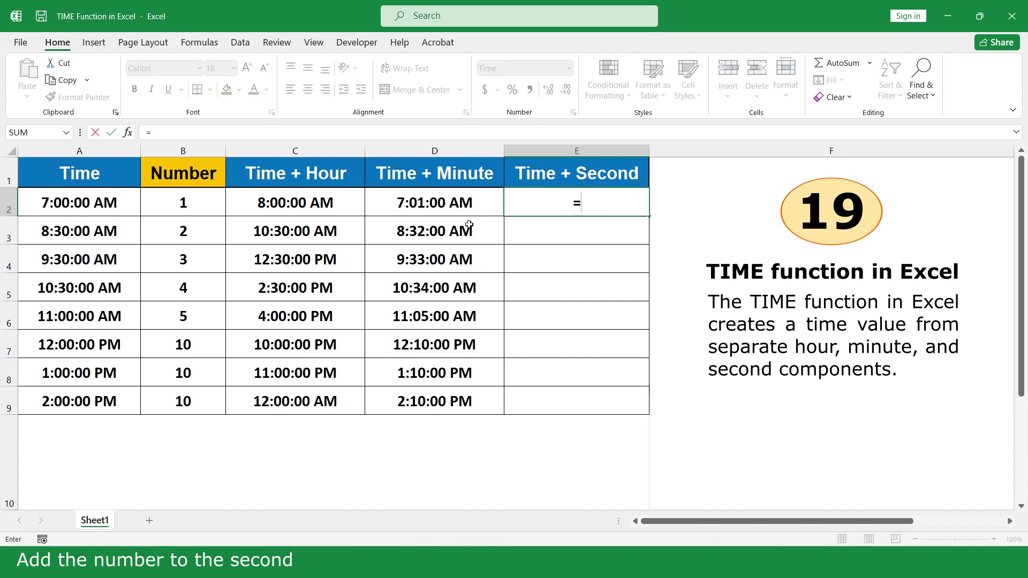
{"action": "left_click", "coordinate": [125, 206]}
{"action": "type", "text": "+ti"}
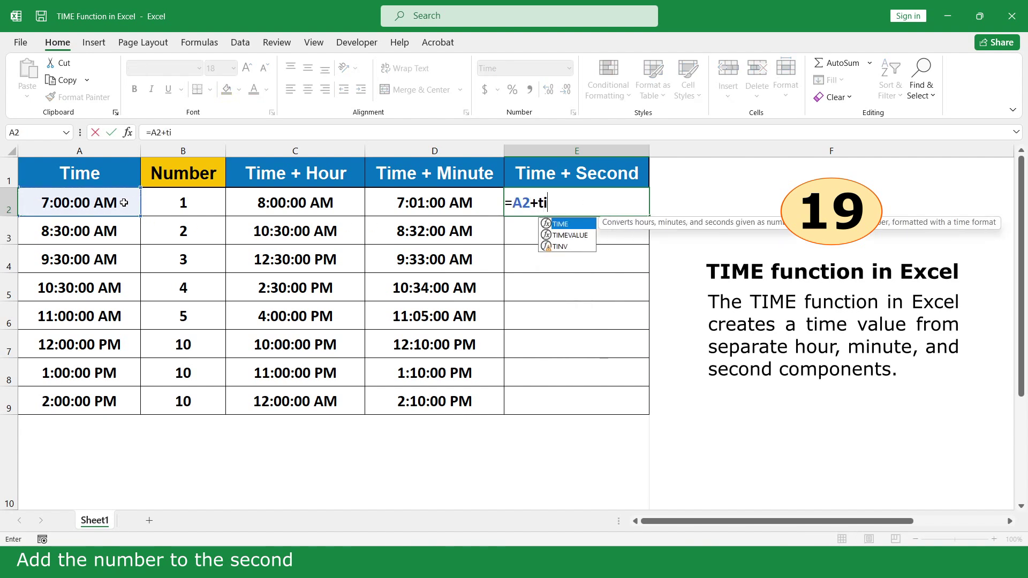
{"action": "double_click", "coordinate": [574, 225]}
{"action": "type", "text": "0"}
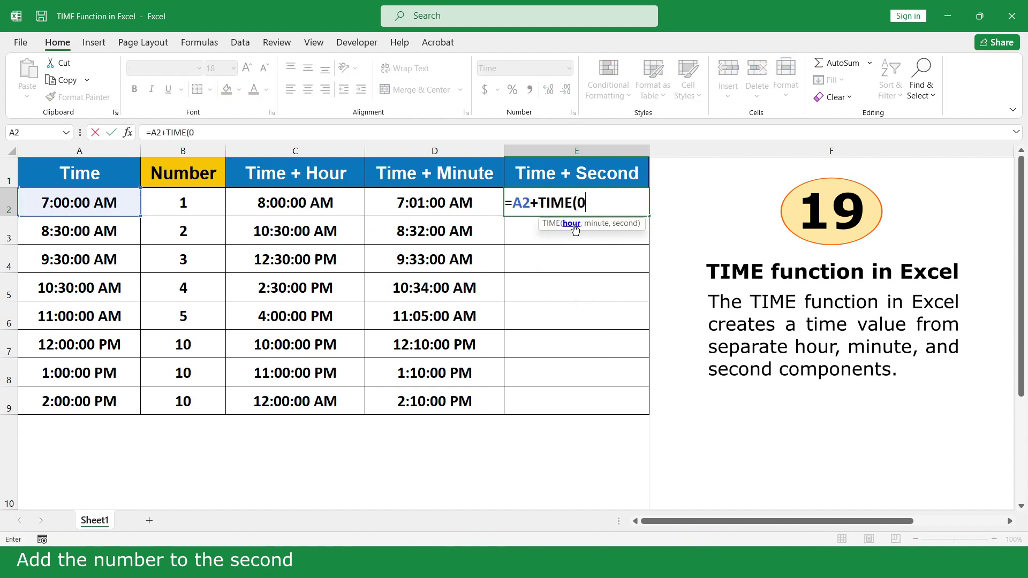
{"action": "type", "text": ",0,"}
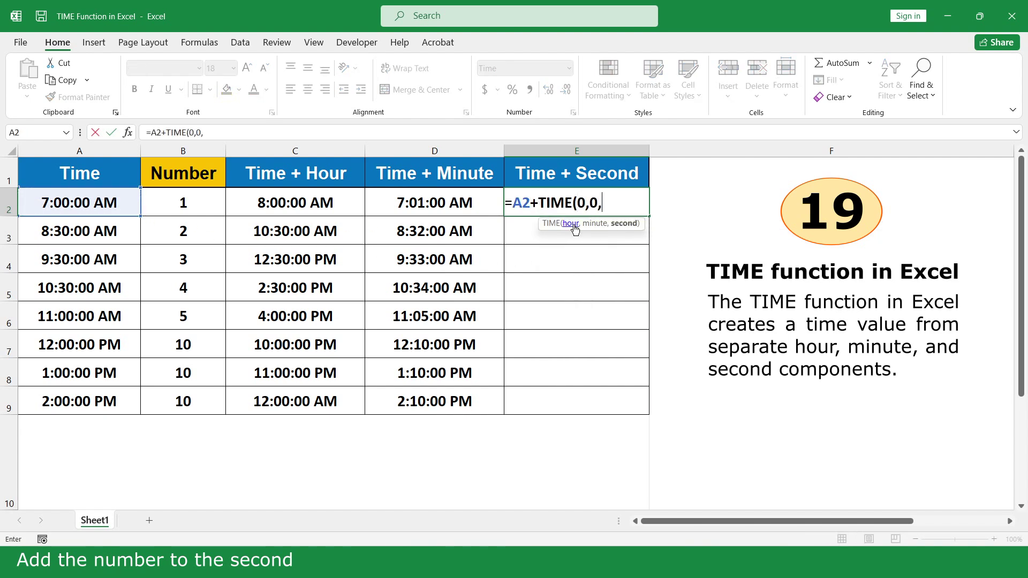
{"action": "left_click", "coordinate": [195, 202]}
{"action": "type", "text": ")"}
{"action": "key", "text": "Return"}
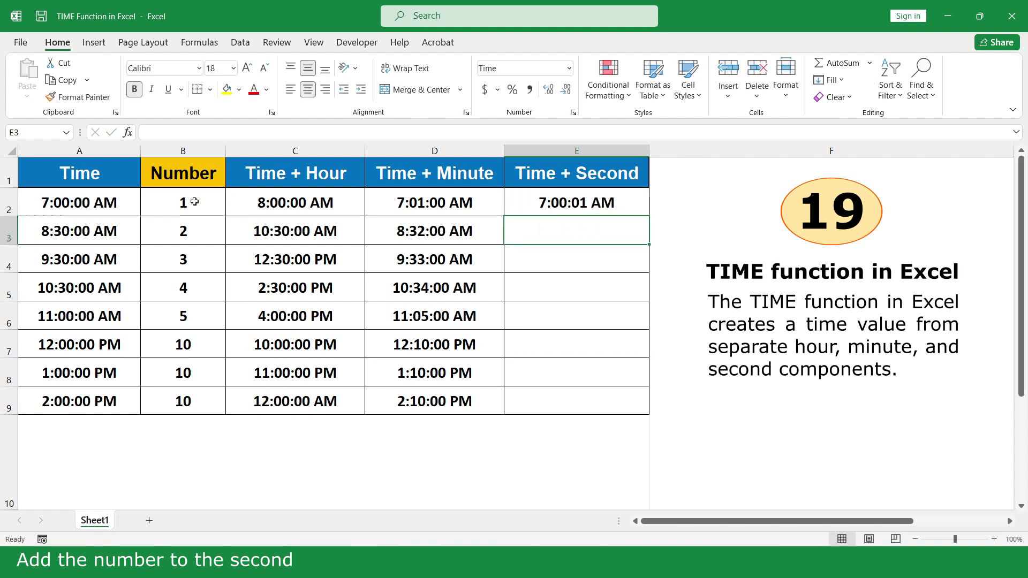
{"action": "left_click", "coordinate": [644, 209]}
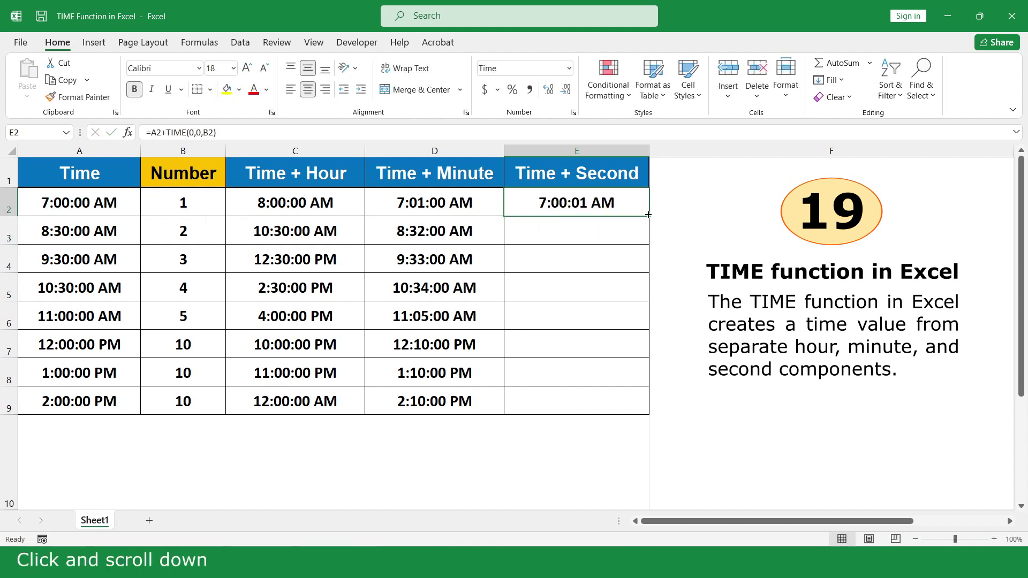
{"action": "left_click_drag", "start_coordinate": [649, 216], "coordinate": [632, 406]}
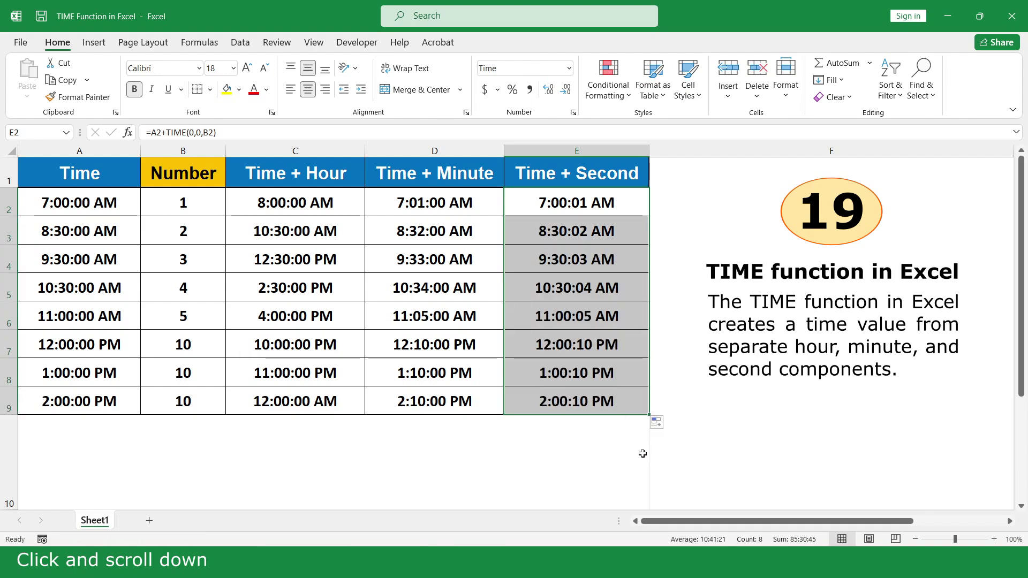
{"action": "left_click", "coordinate": [662, 460]}
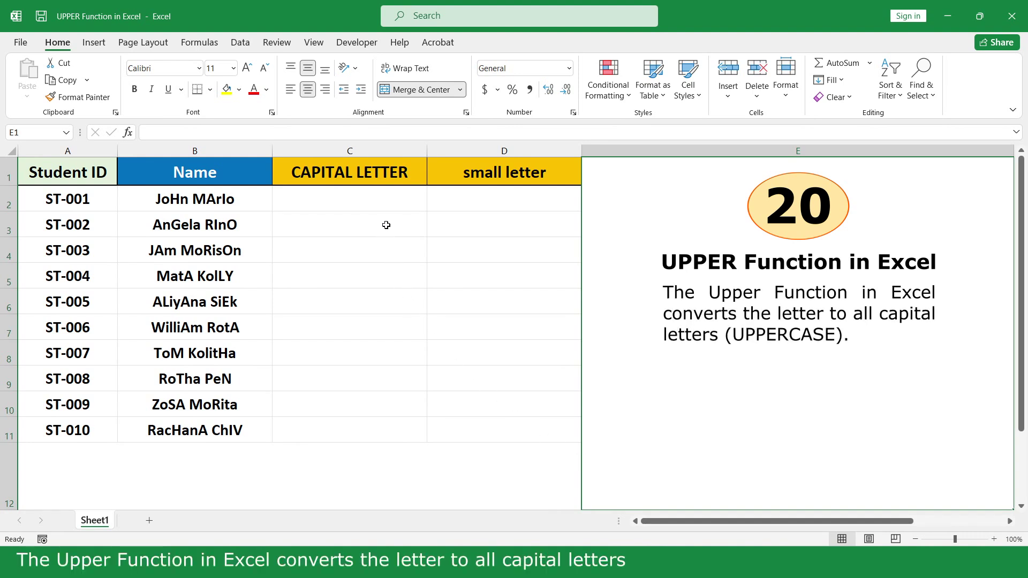
Enter =UPPER(B2) in C2 and fill it down to C11.
{"action": "left_click", "coordinate": [384, 199]}
{"action": "type", "text": "=up"}
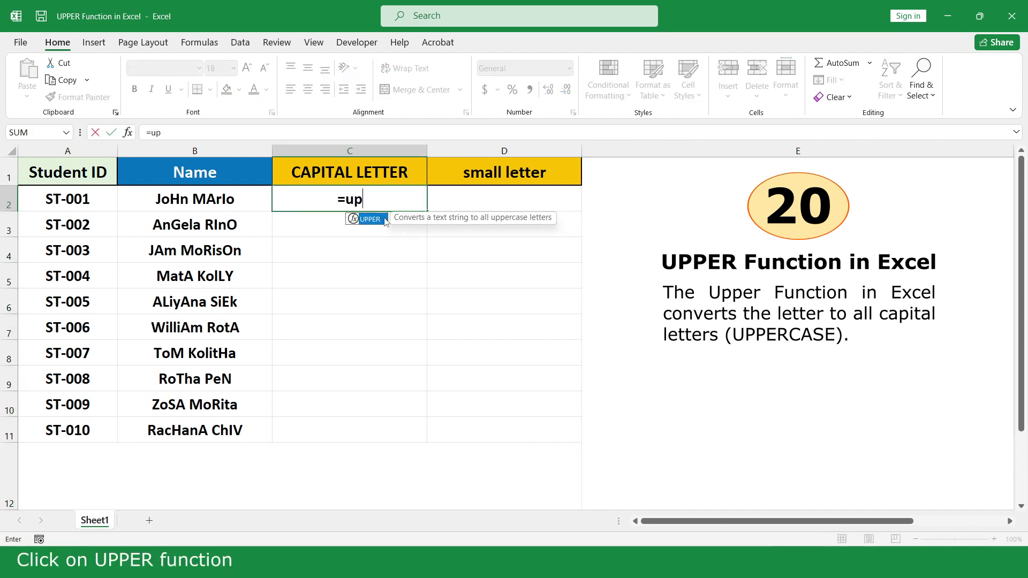
{"action": "double_click", "coordinate": [383, 218]}
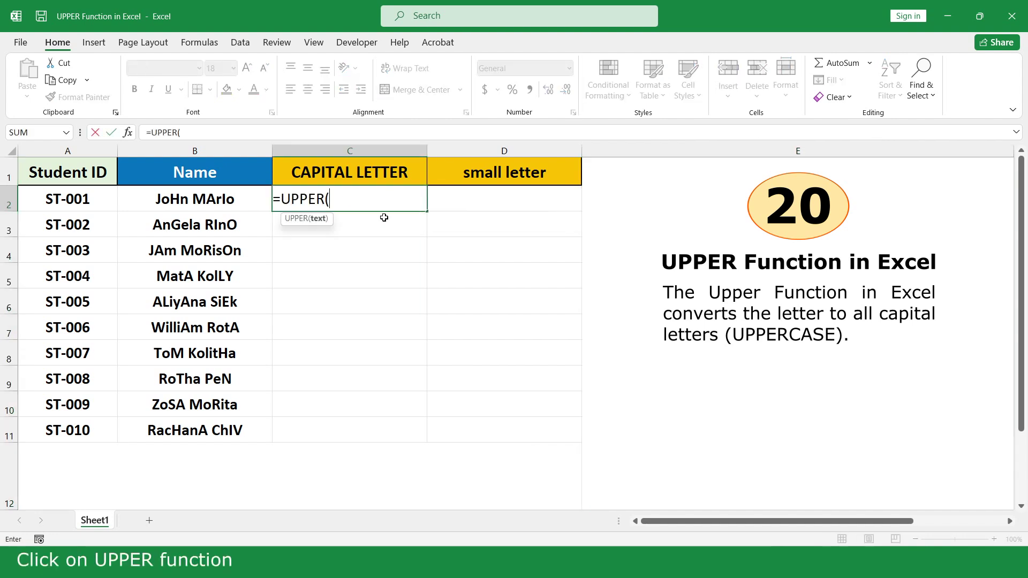
{"action": "left_click", "coordinate": [244, 199]}
{"action": "type", "text": ")"}
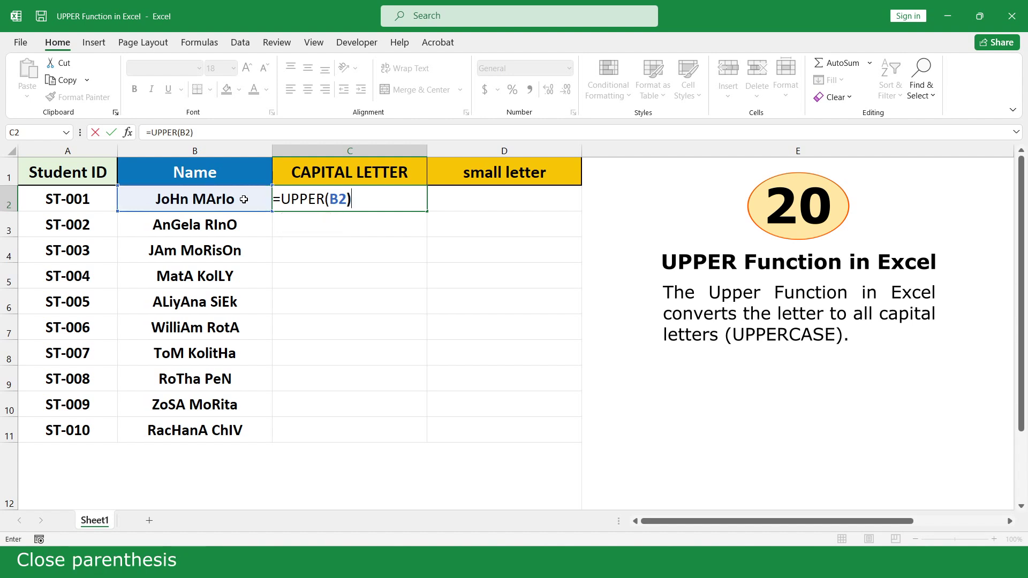
{"action": "key", "text": "Return"}
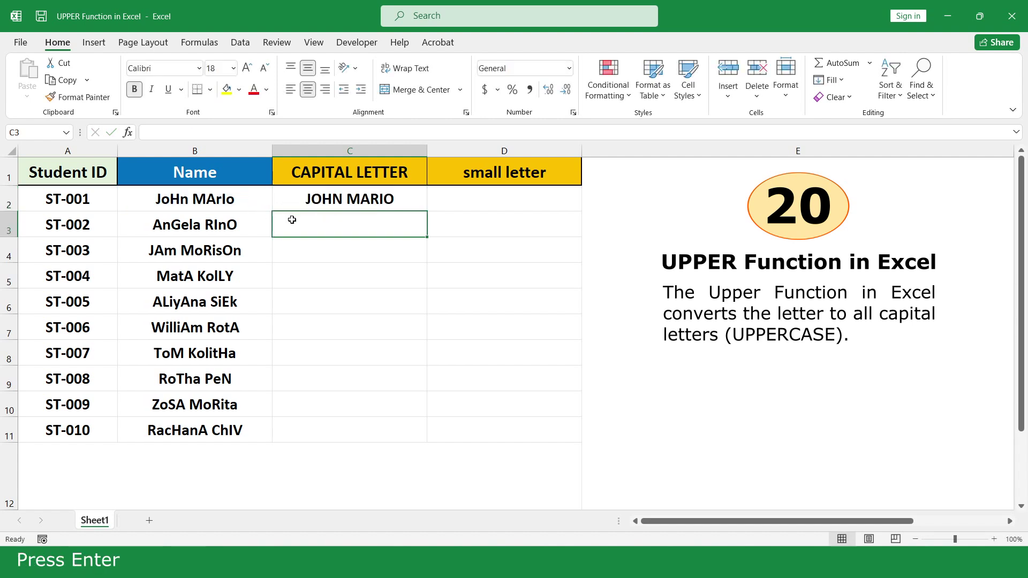
{"action": "left_click", "coordinate": [417, 206]}
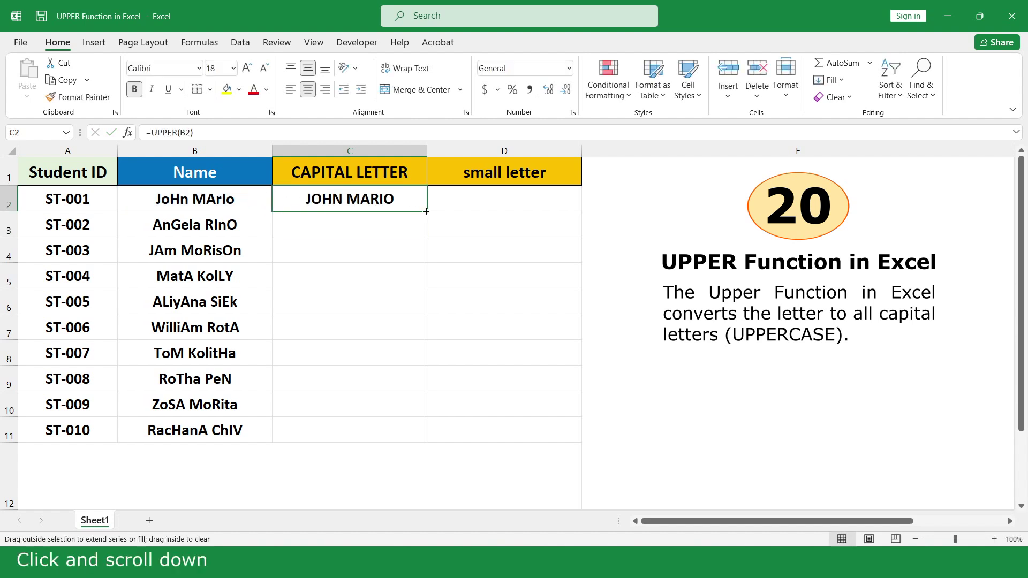
{"action": "left_click_drag", "start_coordinate": [426, 211], "coordinate": [413, 430]}
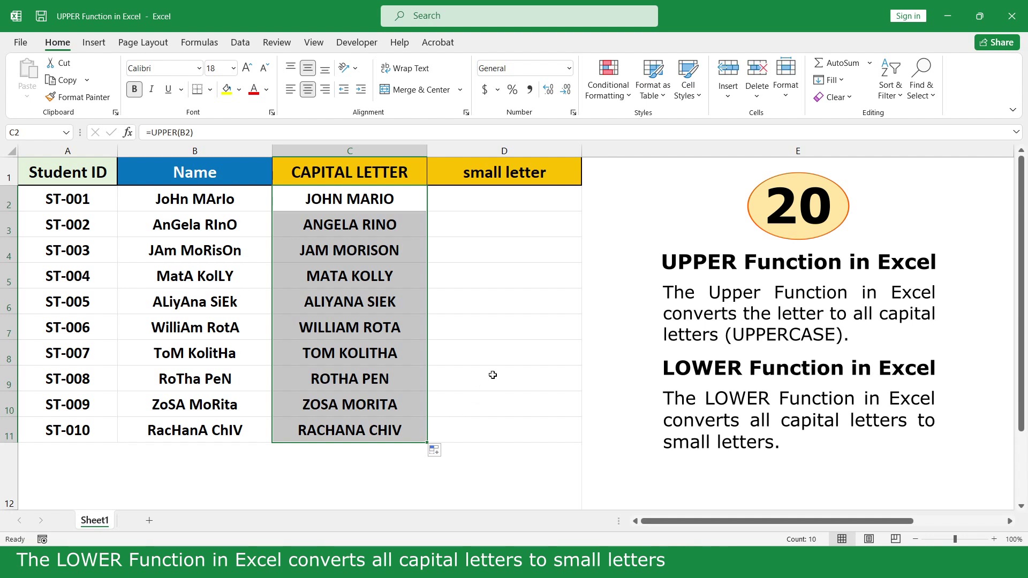
Enter =LOWER(B2) in D2 to lowercase the first student's name.
{"action": "left_click", "coordinate": [556, 200]}
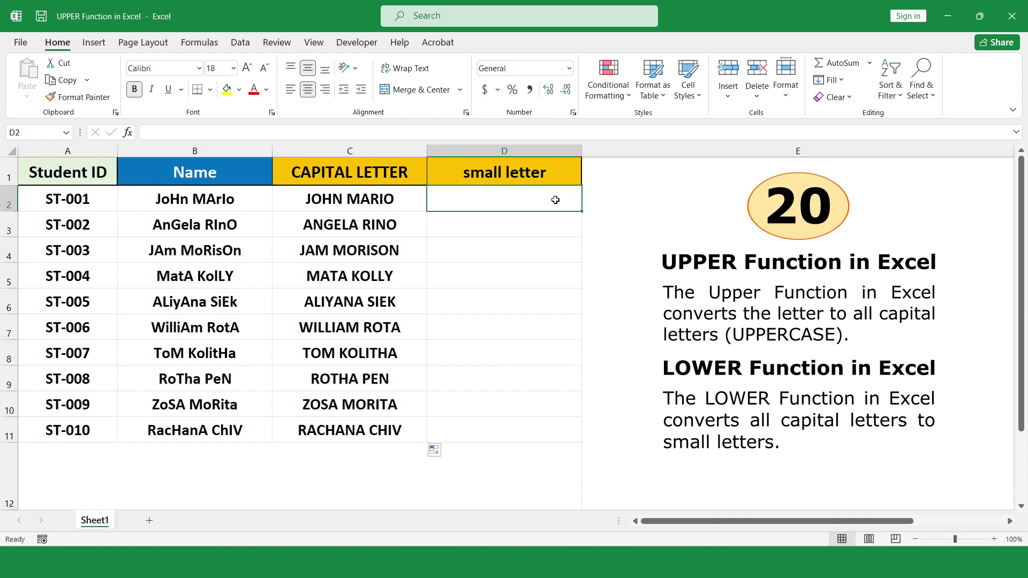
{"action": "type", "text": "=low"}
{"action": "key", "text": "Tab"}
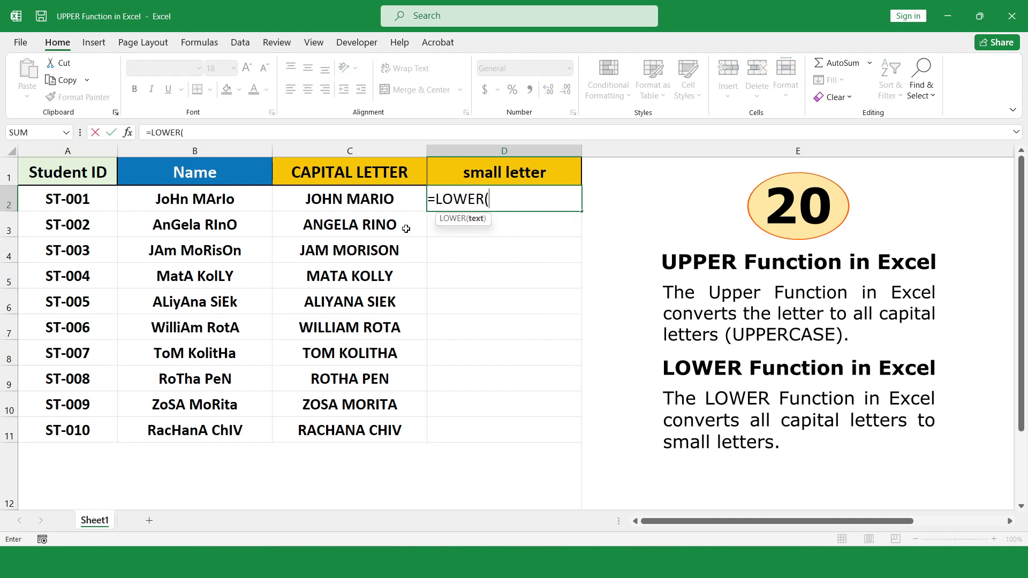
{"action": "left_click", "coordinate": [246, 199]}
{"action": "type", "text": ")"}
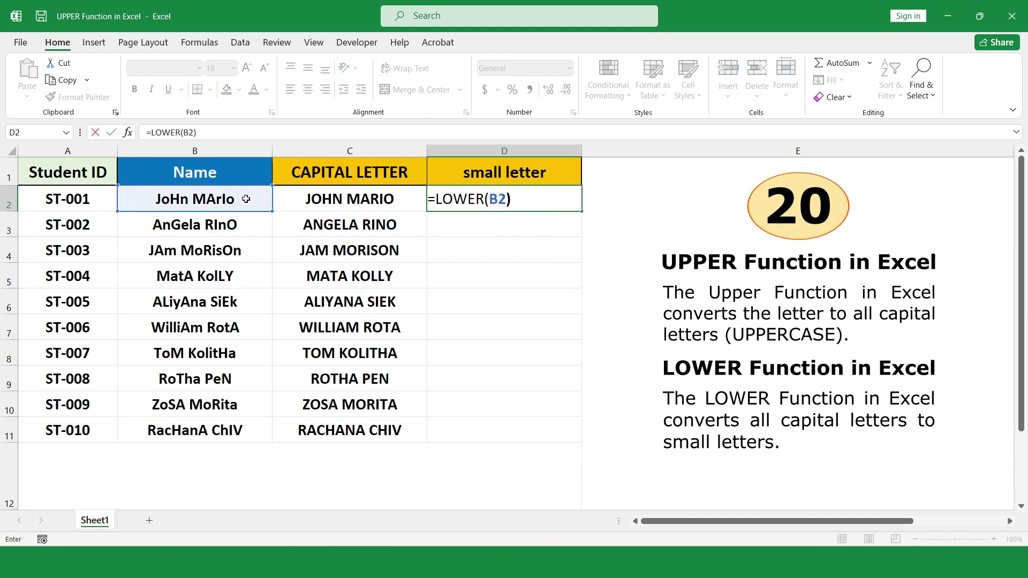
{"action": "key", "text": "Return"}
Copy the LOWER formula down from D2 through D11.
{"action": "left_click", "coordinate": [568, 200]}
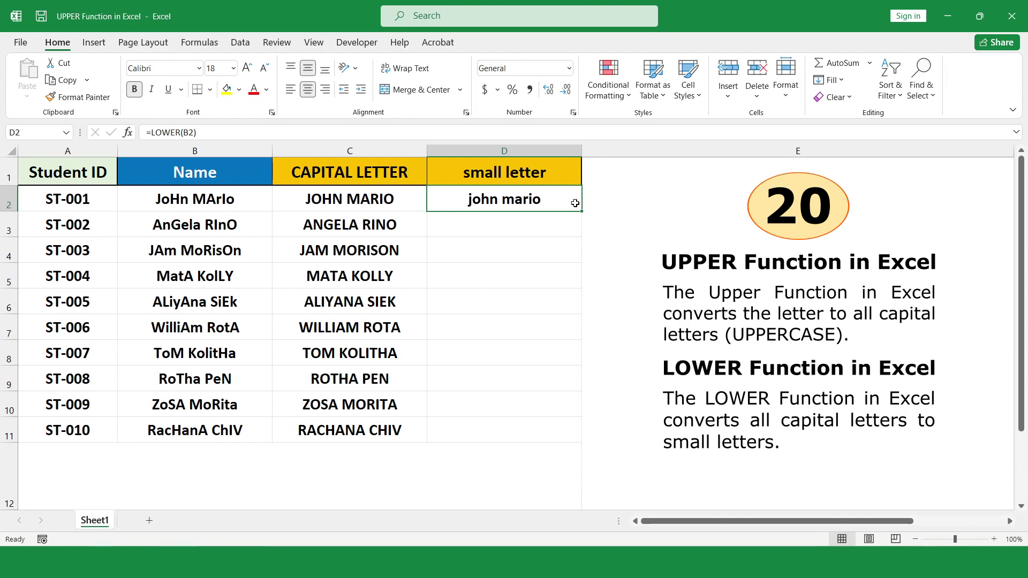
{"action": "left_click_drag", "start_coordinate": [582, 211], "coordinate": [564, 431]}
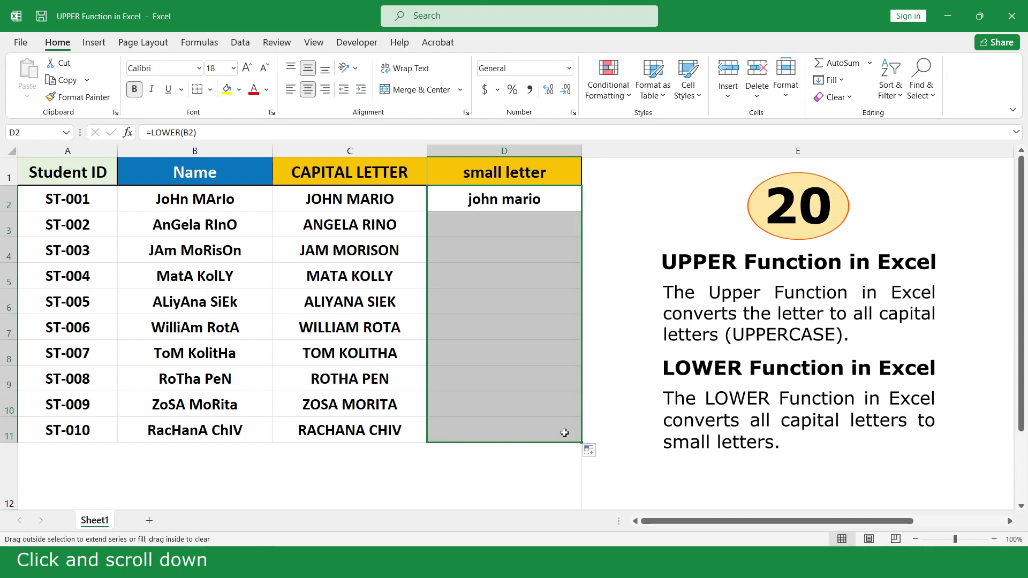
{"action": "left_click", "coordinate": [596, 473]}
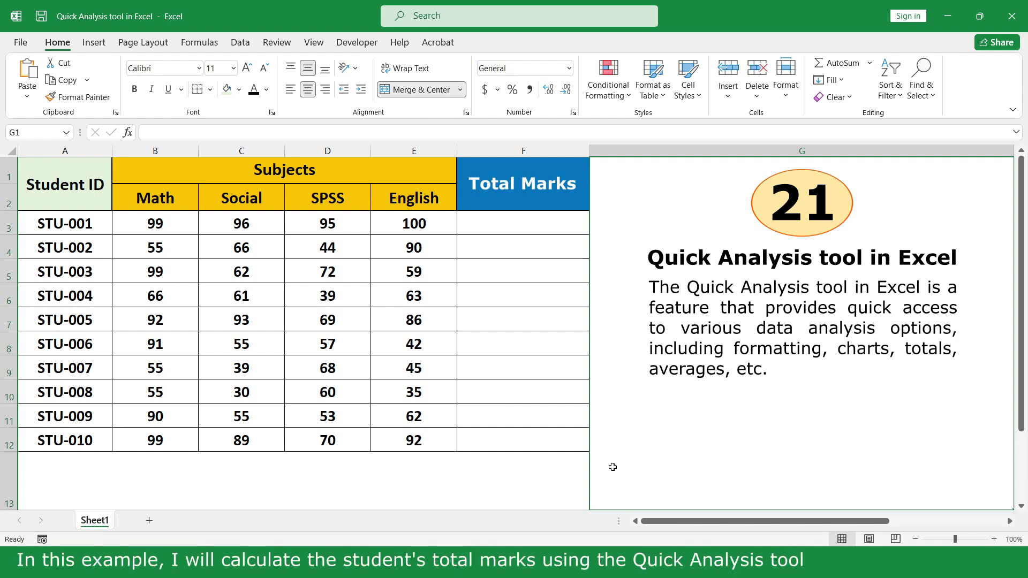
Use Quick Analysis Totals on marks B3:E12 to add row sums in column F.
{"action": "left_click_drag", "start_coordinate": [166, 225], "coordinate": [440, 439]}
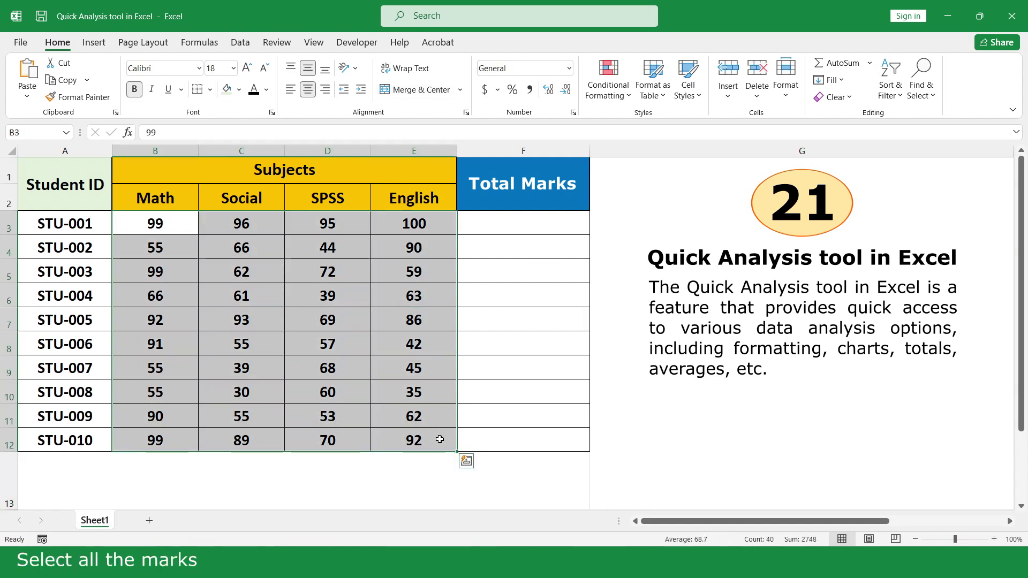
{"action": "left_click", "coordinate": [466, 464]}
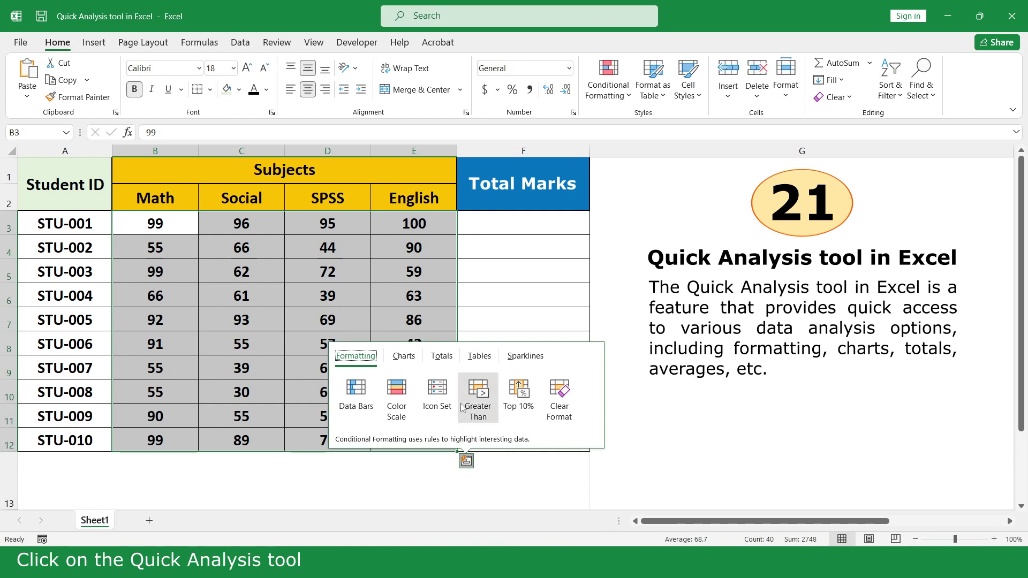
{"action": "left_click", "coordinate": [442, 356]}
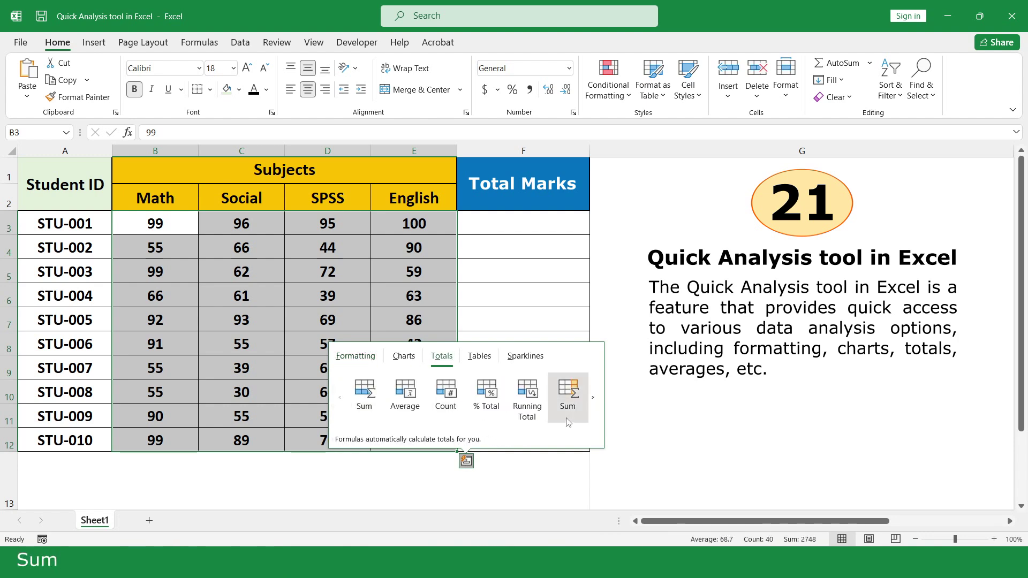
{"action": "left_click", "coordinate": [567, 415]}
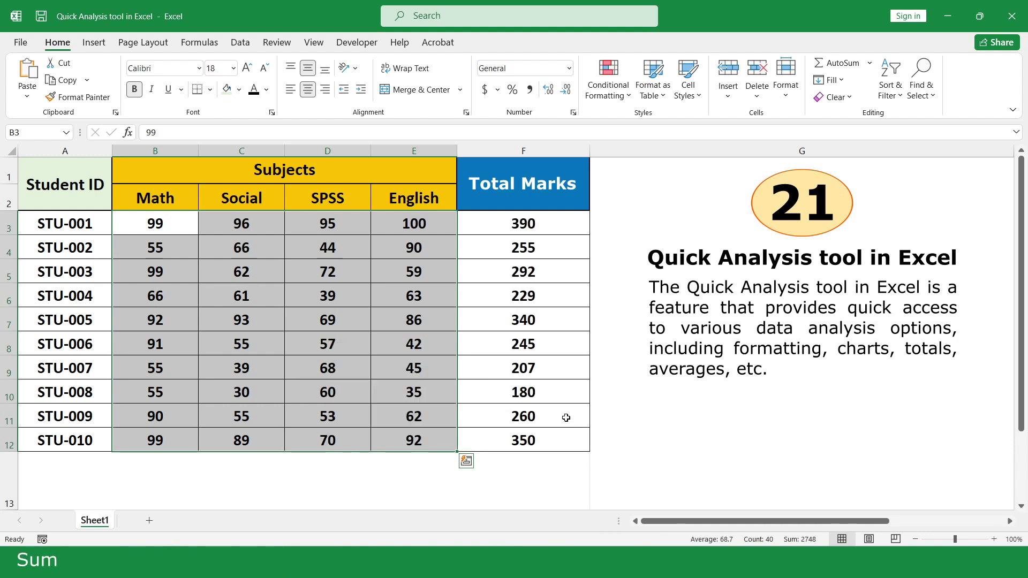
{"action": "left_click", "coordinate": [602, 477]}
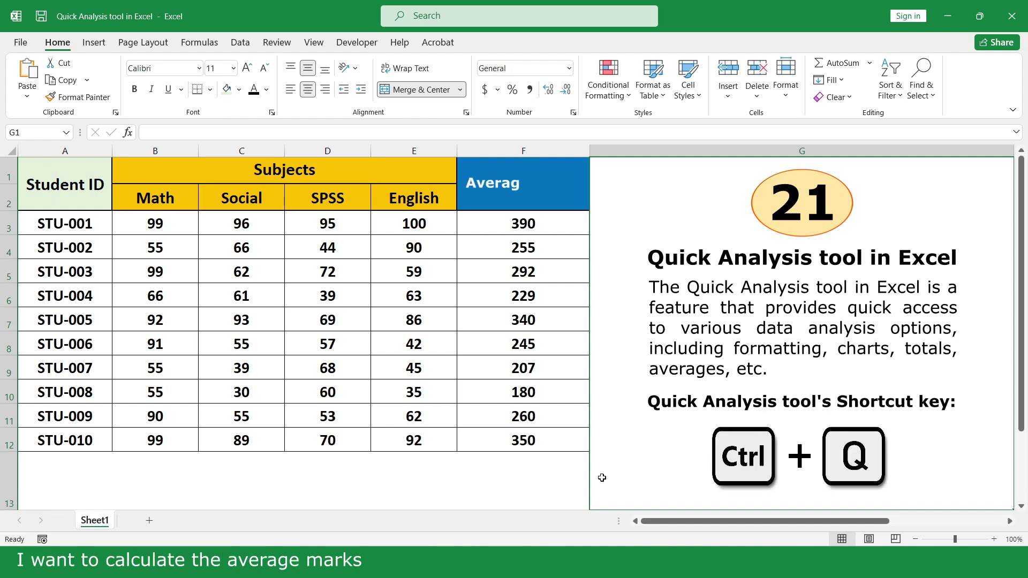
Clear the totals in F3:F12 and add Quick Analysis row averages of B3:E12 instead.
{"action": "left_click_drag", "start_coordinate": [536, 223], "coordinate": [548, 438]}
{"action": "key", "text": "Delete"}
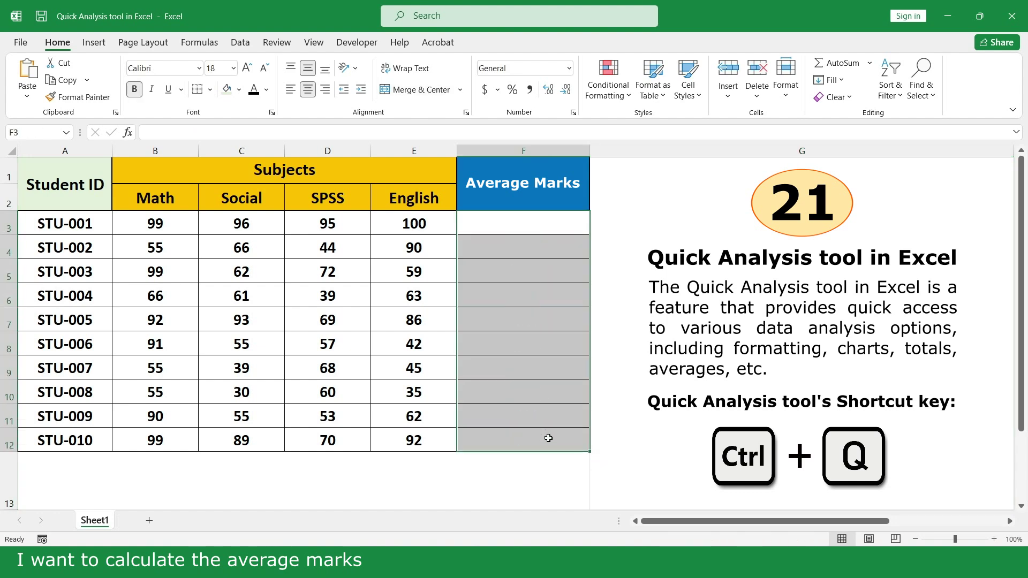
{"action": "left_click_drag", "start_coordinate": [176, 225], "coordinate": [438, 440]}
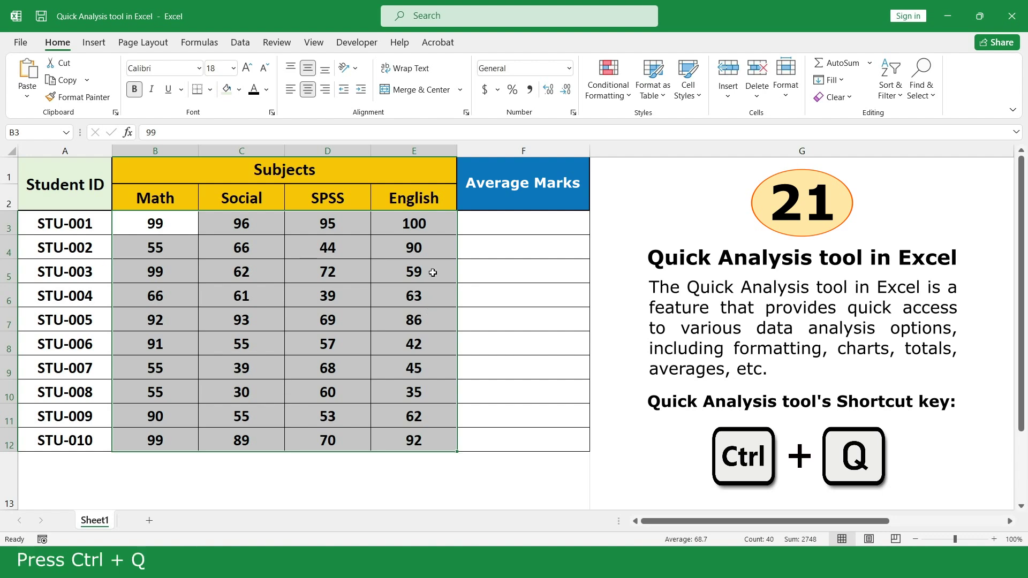
{"action": "key", "text": "ctrl+q"}
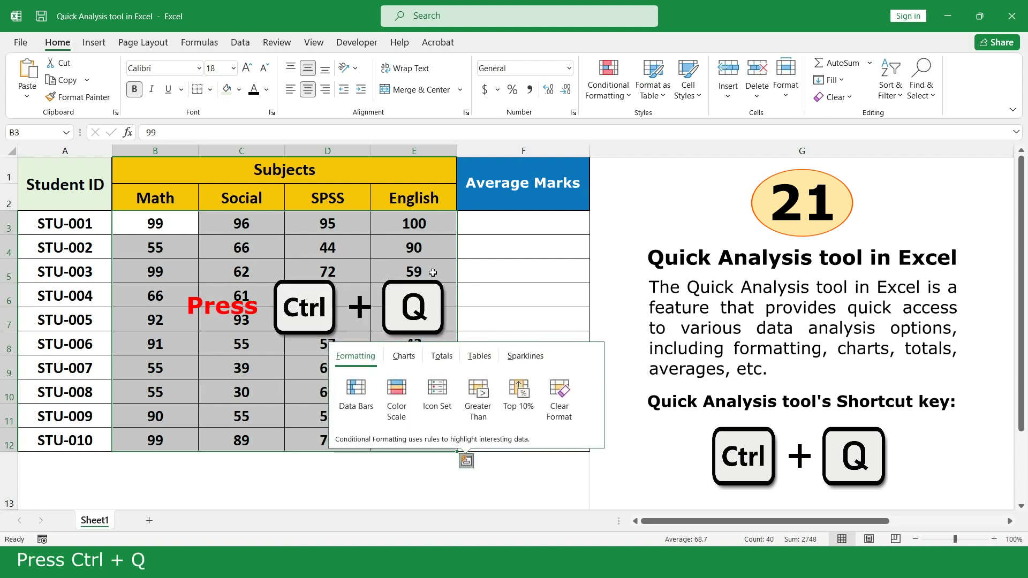
{"action": "left_click", "coordinate": [448, 363]}
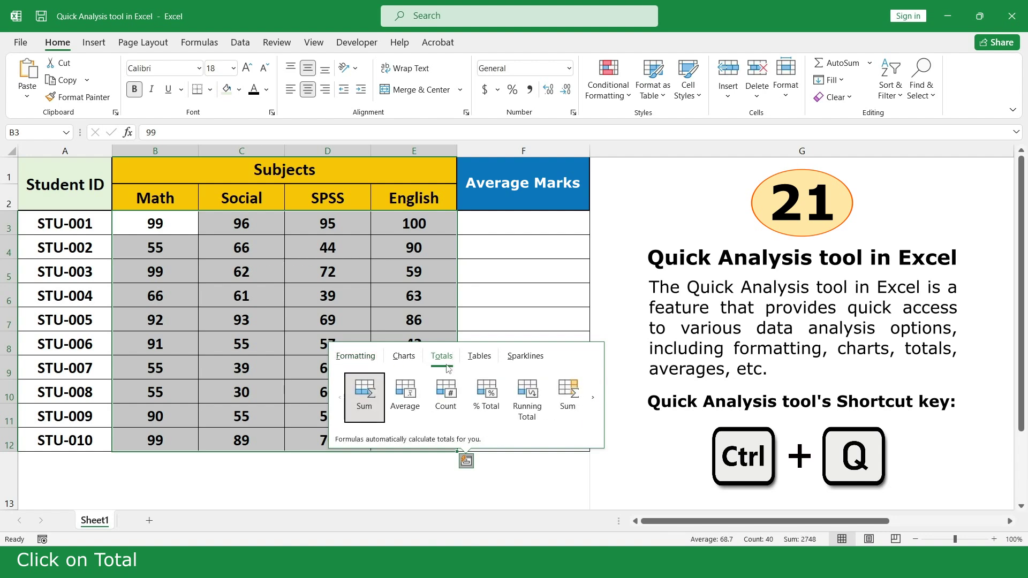
{"action": "left_click", "coordinate": [592, 408]}
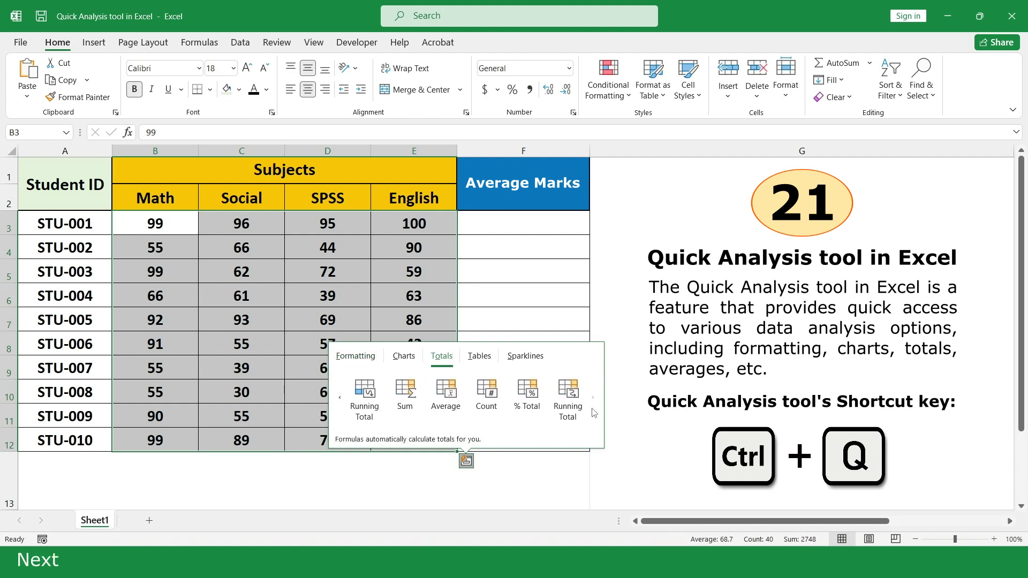
{"action": "left_click", "coordinate": [450, 417]}
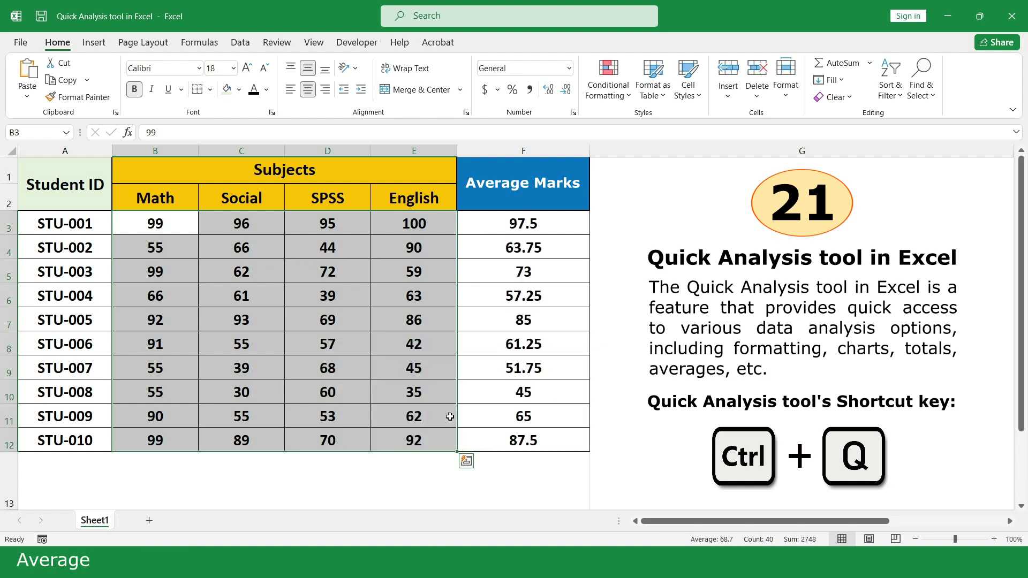
{"action": "left_click", "coordinate": [603, 473]}
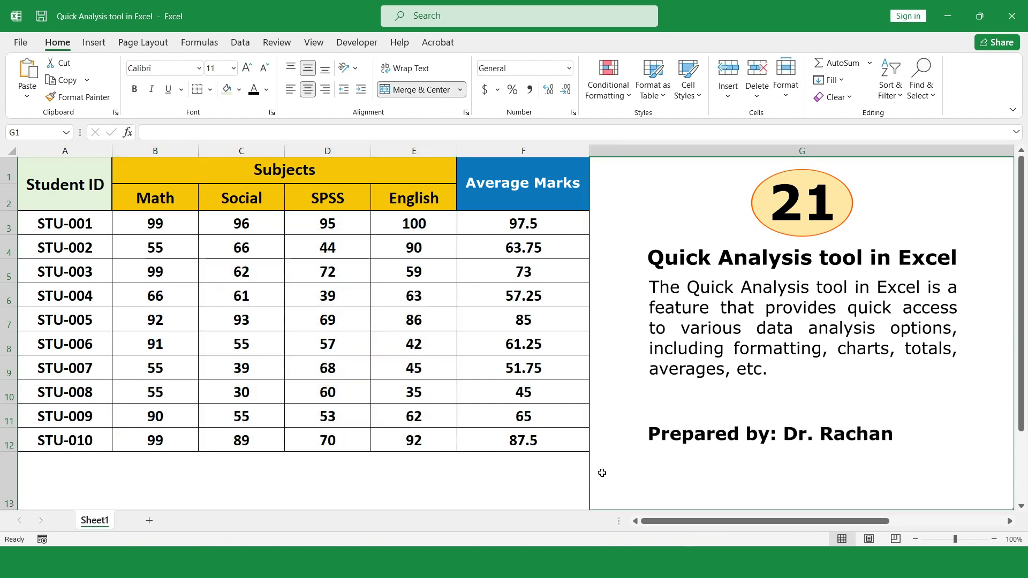